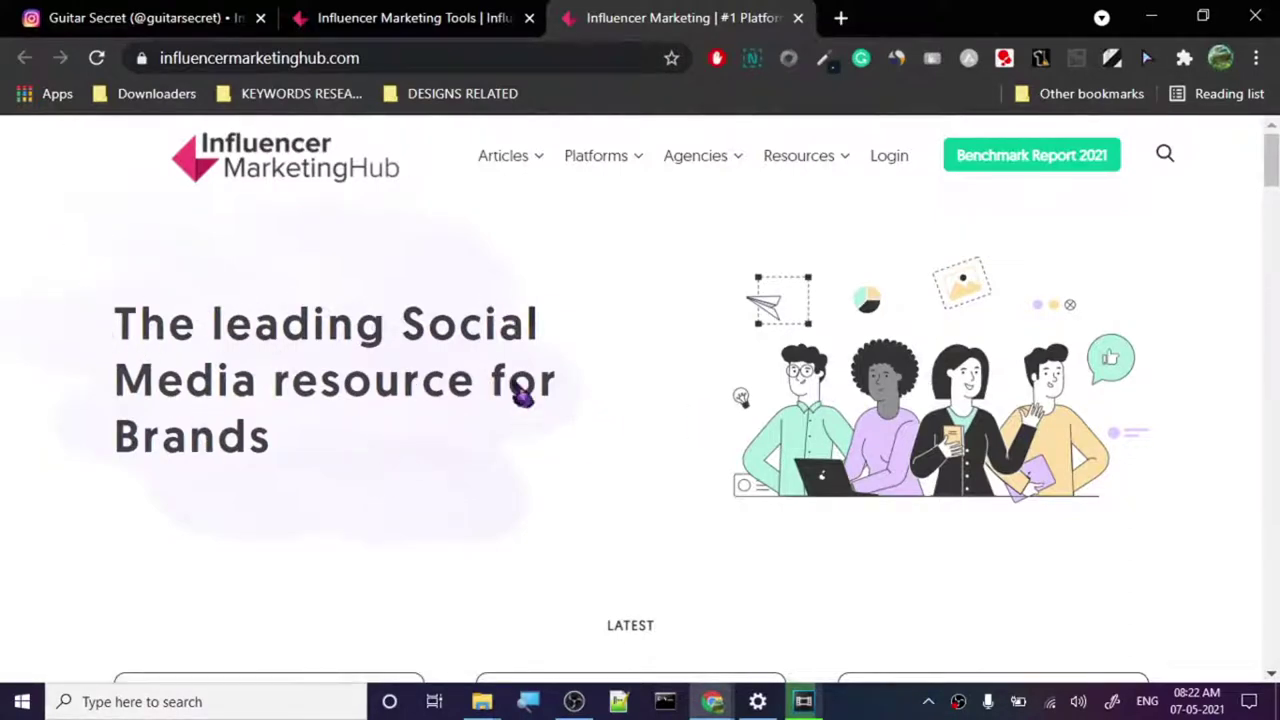
- Scroll up and down the Influencer Marketing Hub page until the Influencer Tools listing is reached
scroll(523, 389, down, 3)
scroll(451, 400, up, 3)
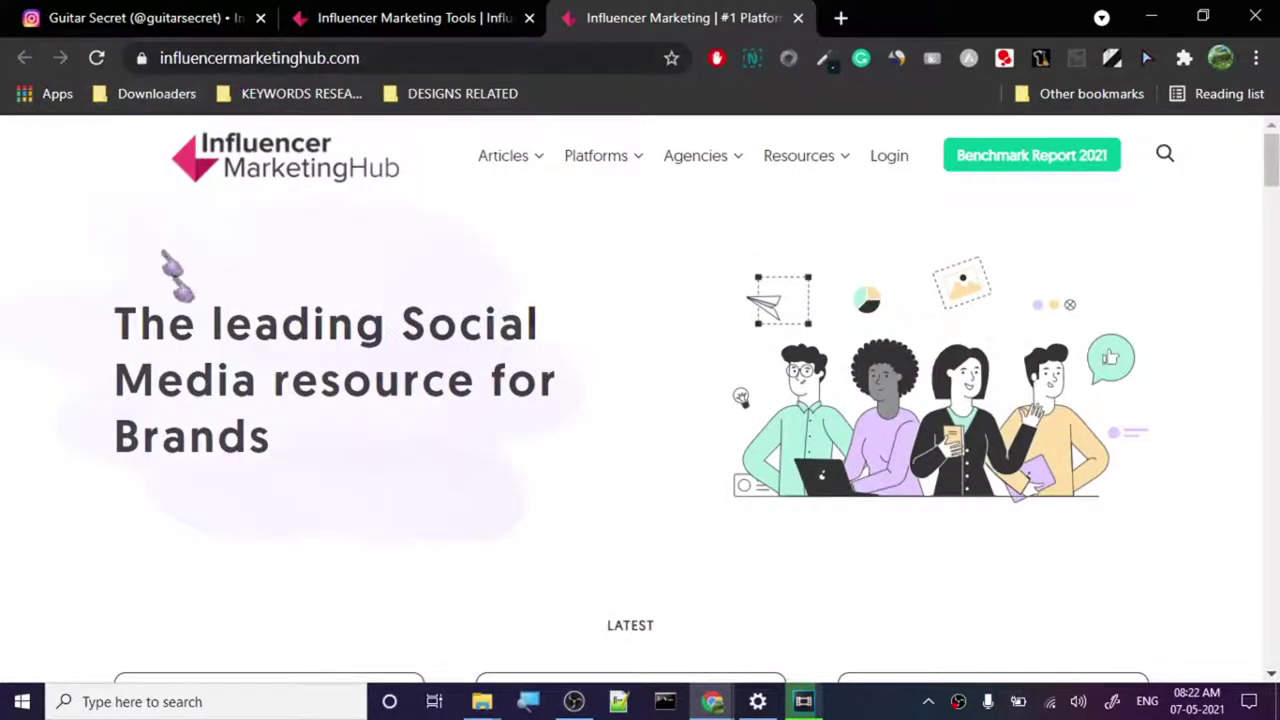
scroll(525, 540, down, 2)
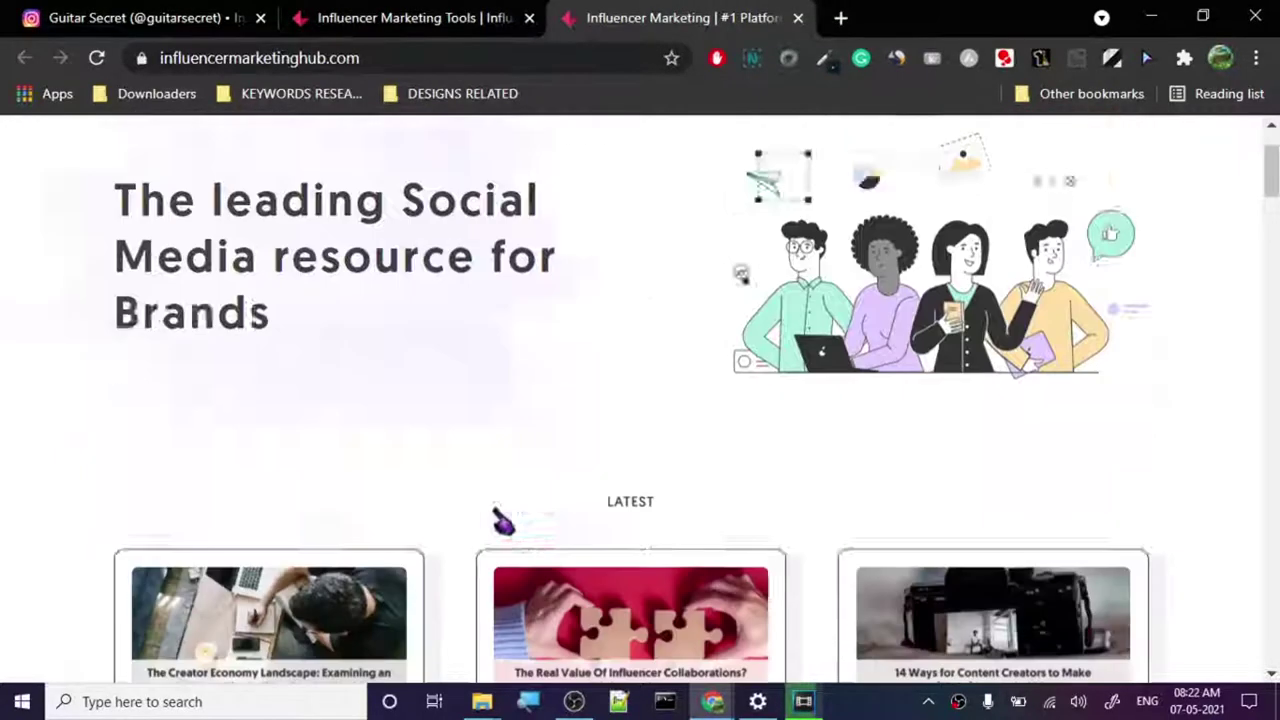
scroll(540, 480, up, 2)
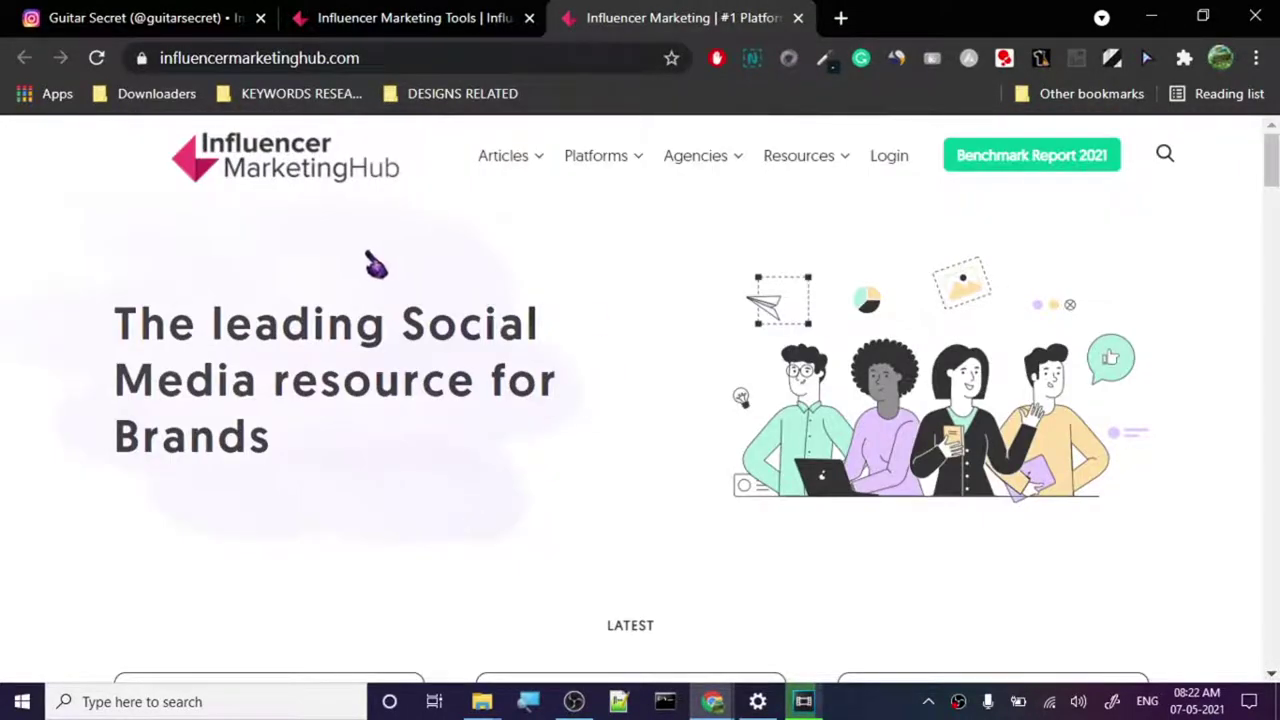
scroll(315, 392, down, 2)
scroll(380, 375, down, 2)
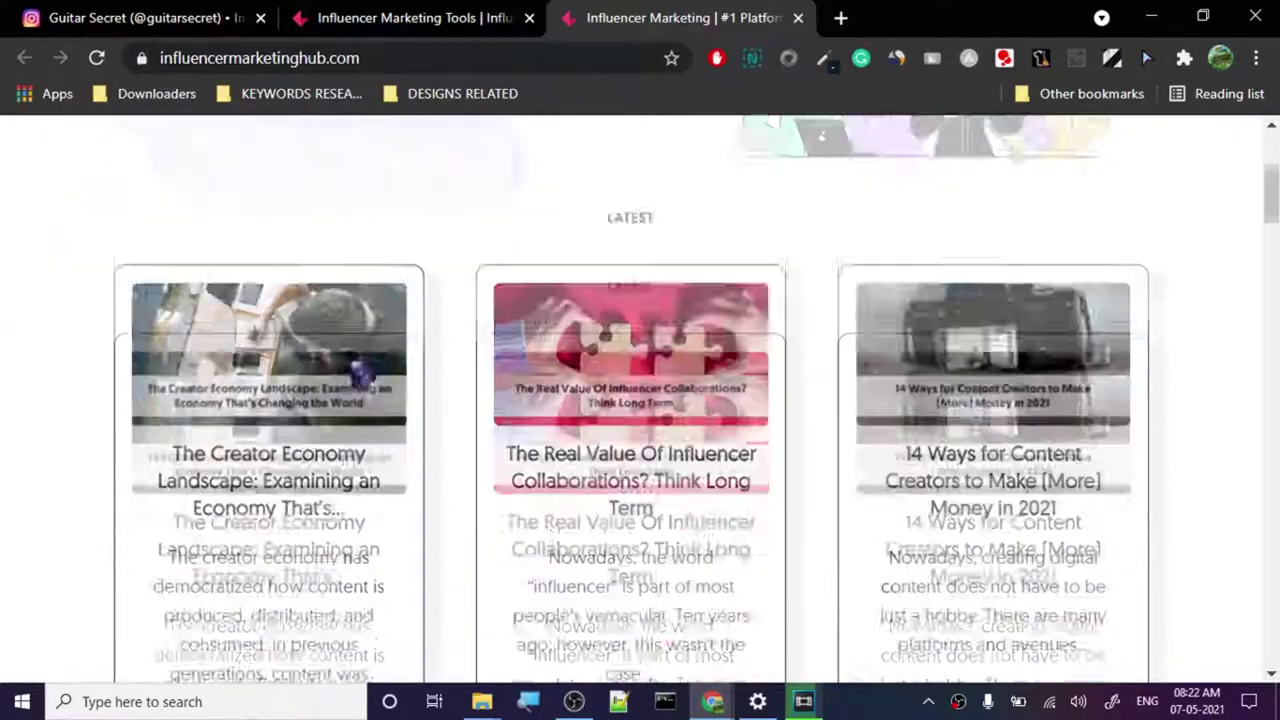
scroll(443, 357, down, 3)
scroll(452, 322, down, 4)
scroll(452, 322, up, 2)
scroll(463, 367, up, 5)
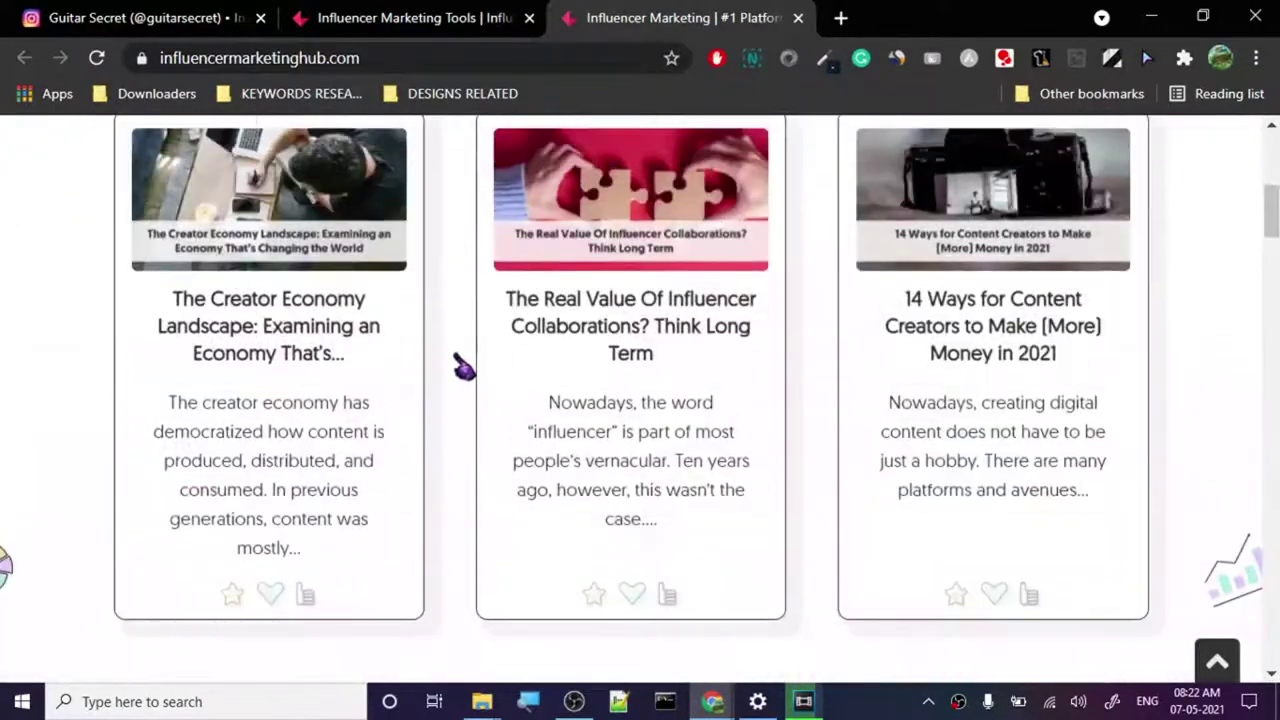
scroll(463, 366, up, 3)
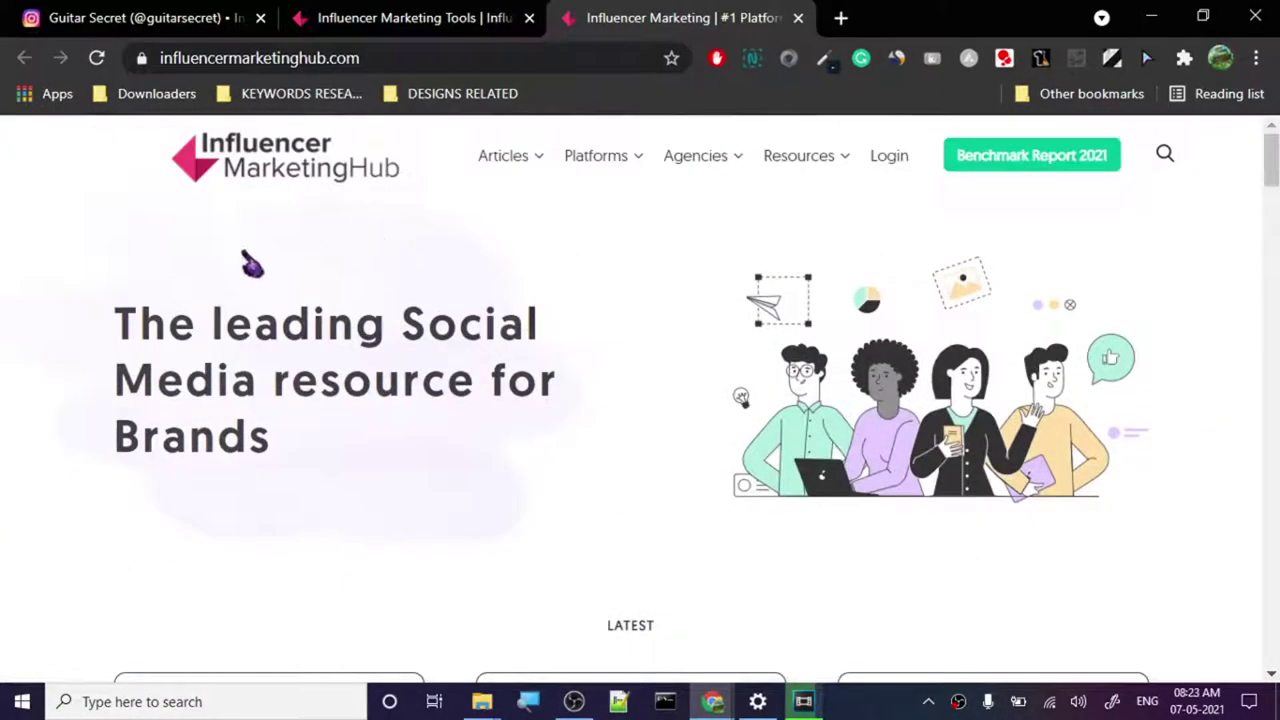
scroll(486, 457, down, 3)
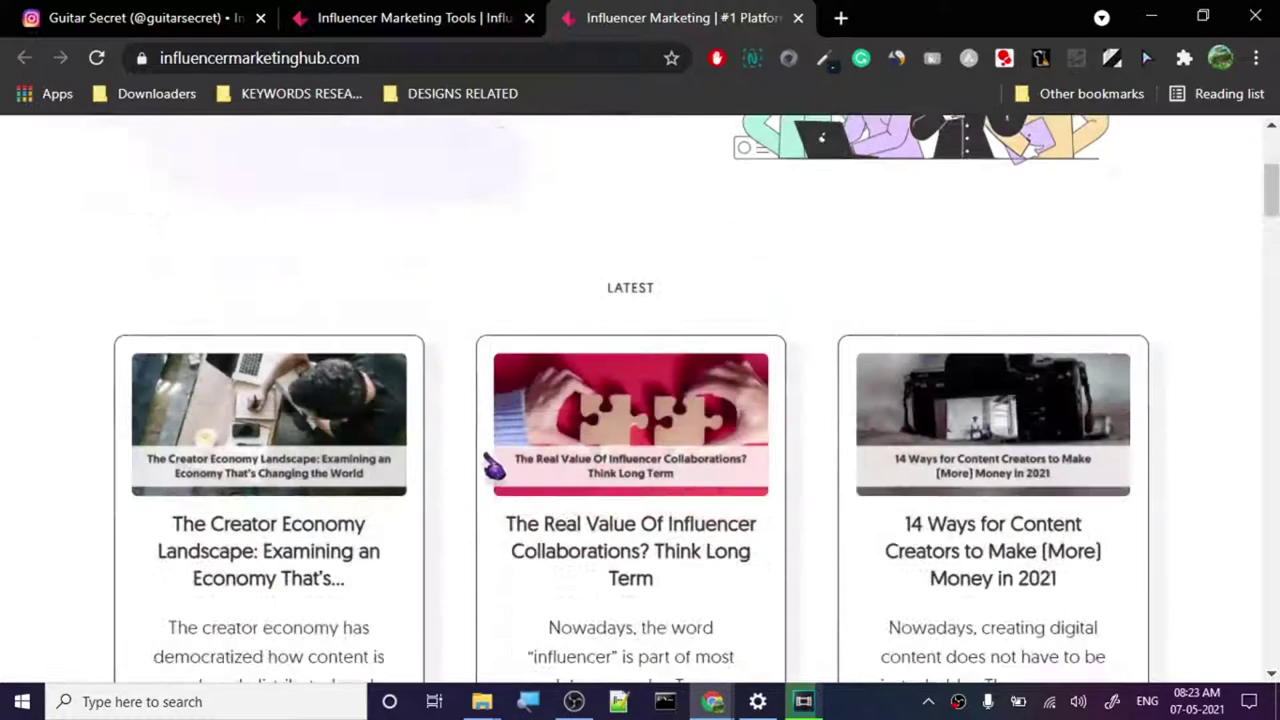
scroll(491, 470, down, 1)
scroll(466, 428, down, 2)
scroll(468, 432, up, 6)
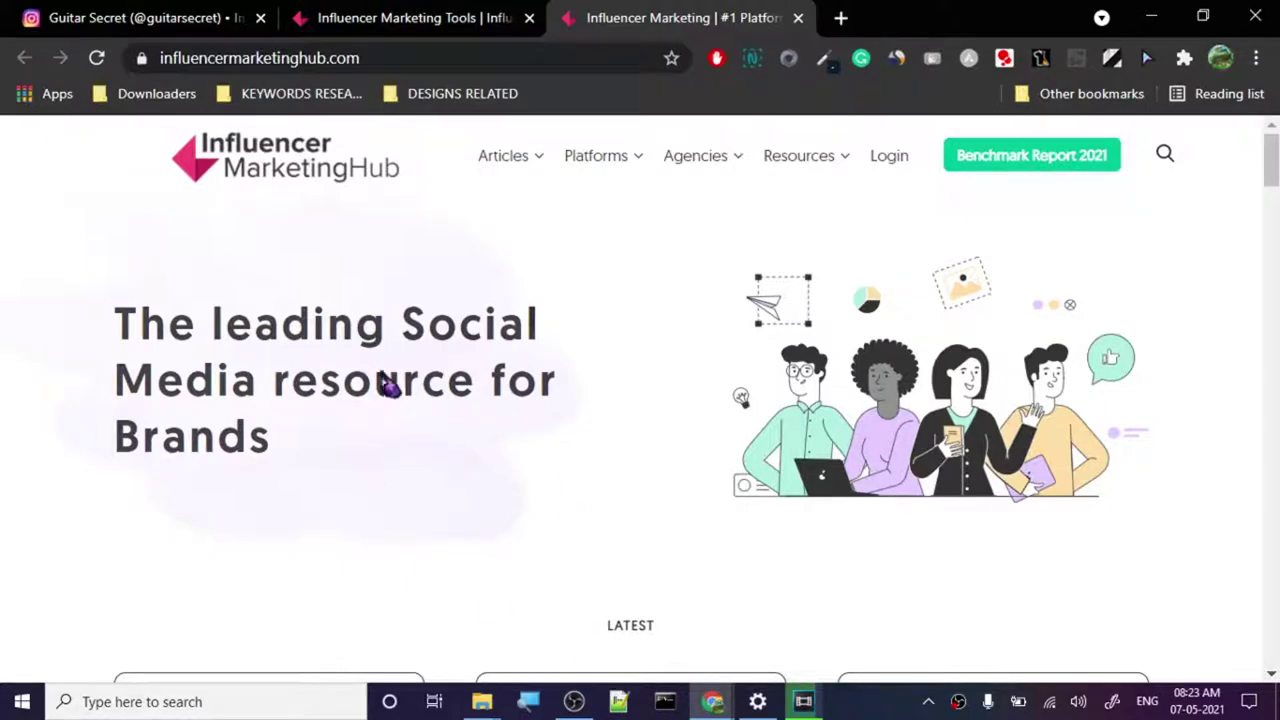
mouse_move(799, 156)
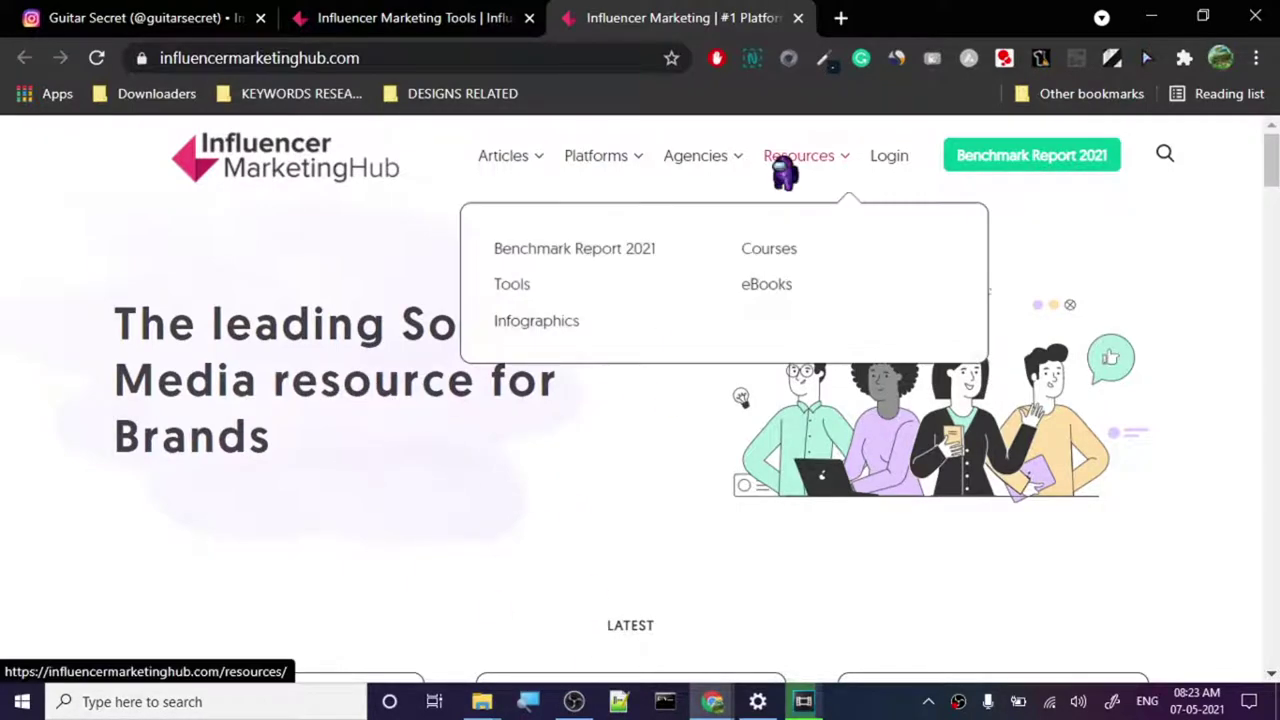
scroll(300, 415, down, 5)
scroll(373, 438, down, 4)
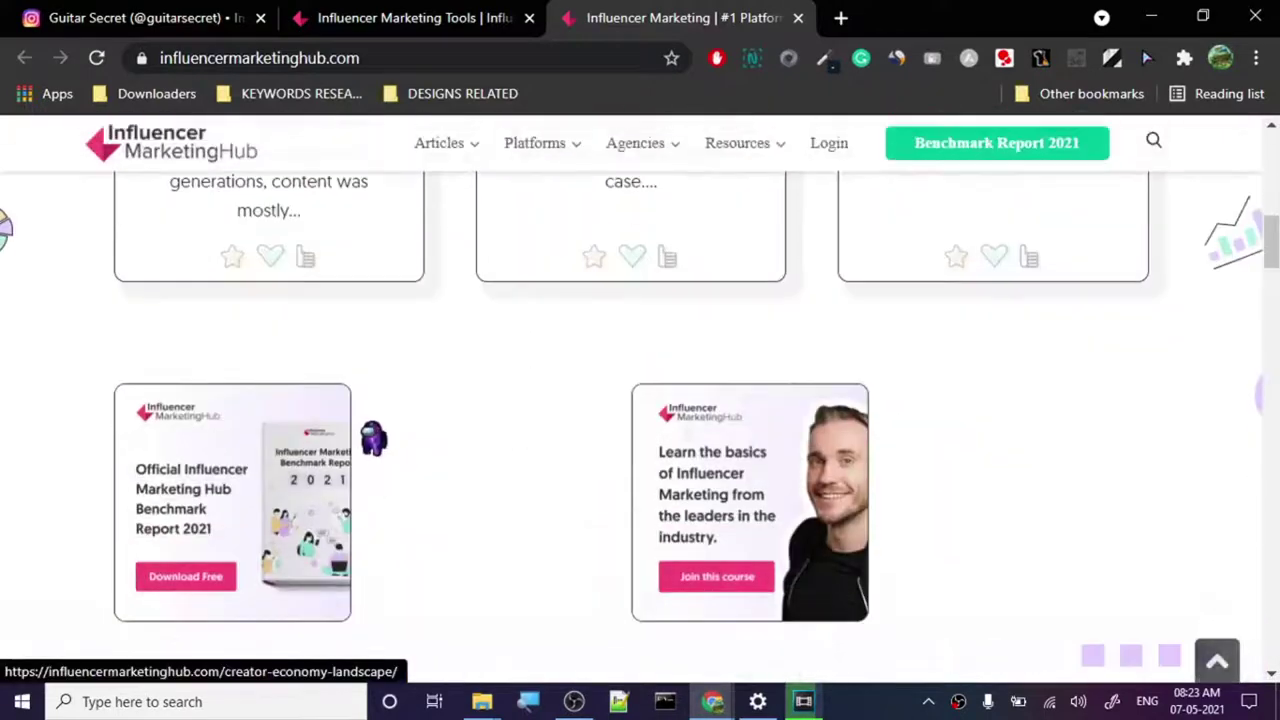
scroll(373, 438, up, 6)
scroll(657, 471, up, 3)
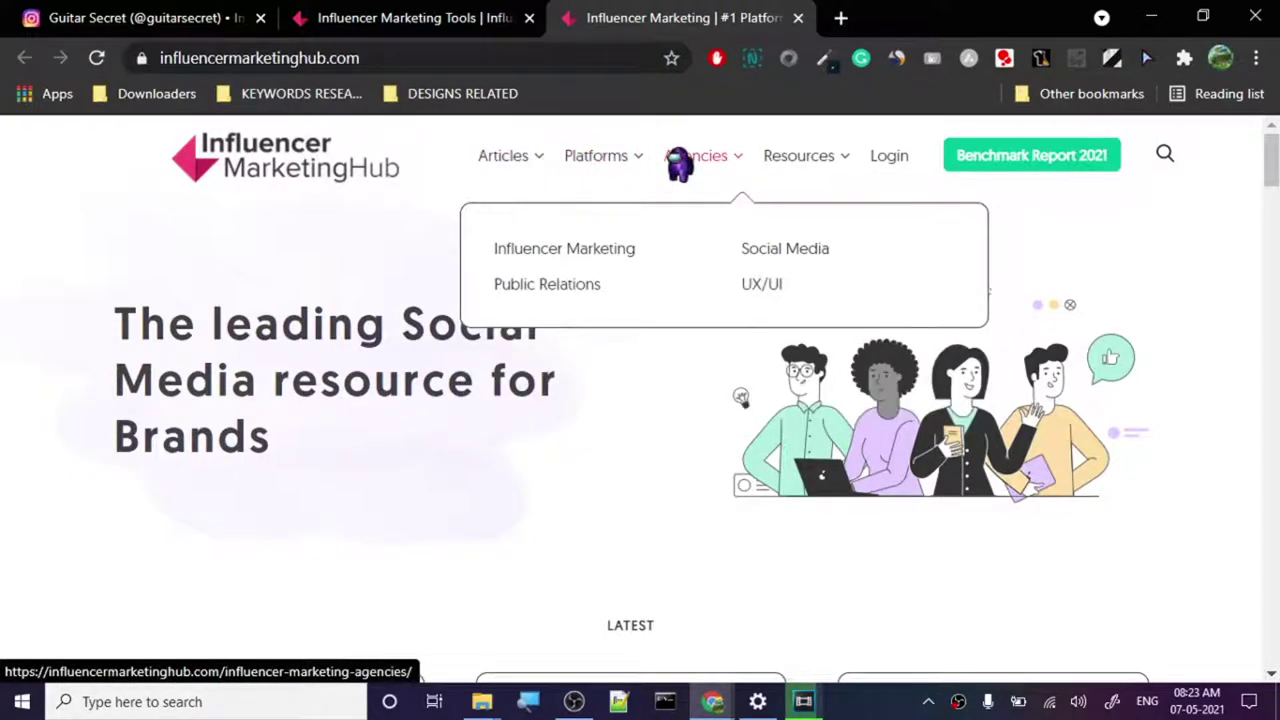
mouse_move(744, 143)
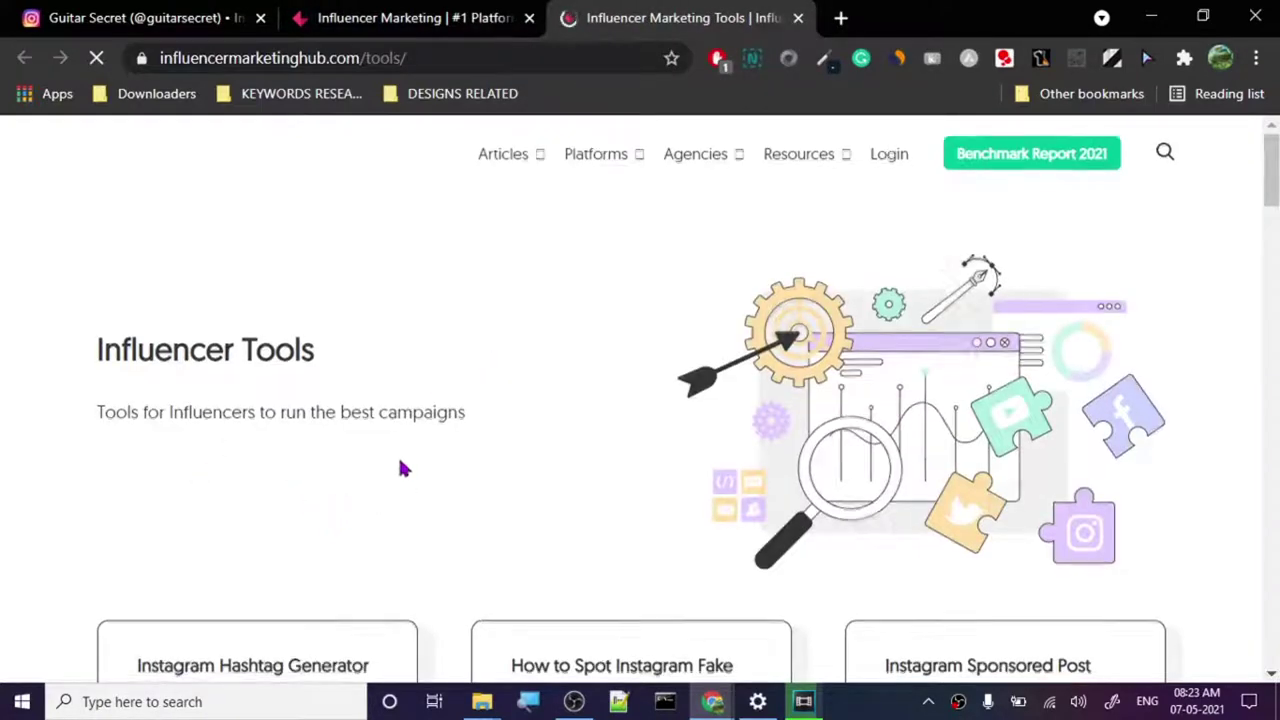
scroll(410, 465, down, 3)
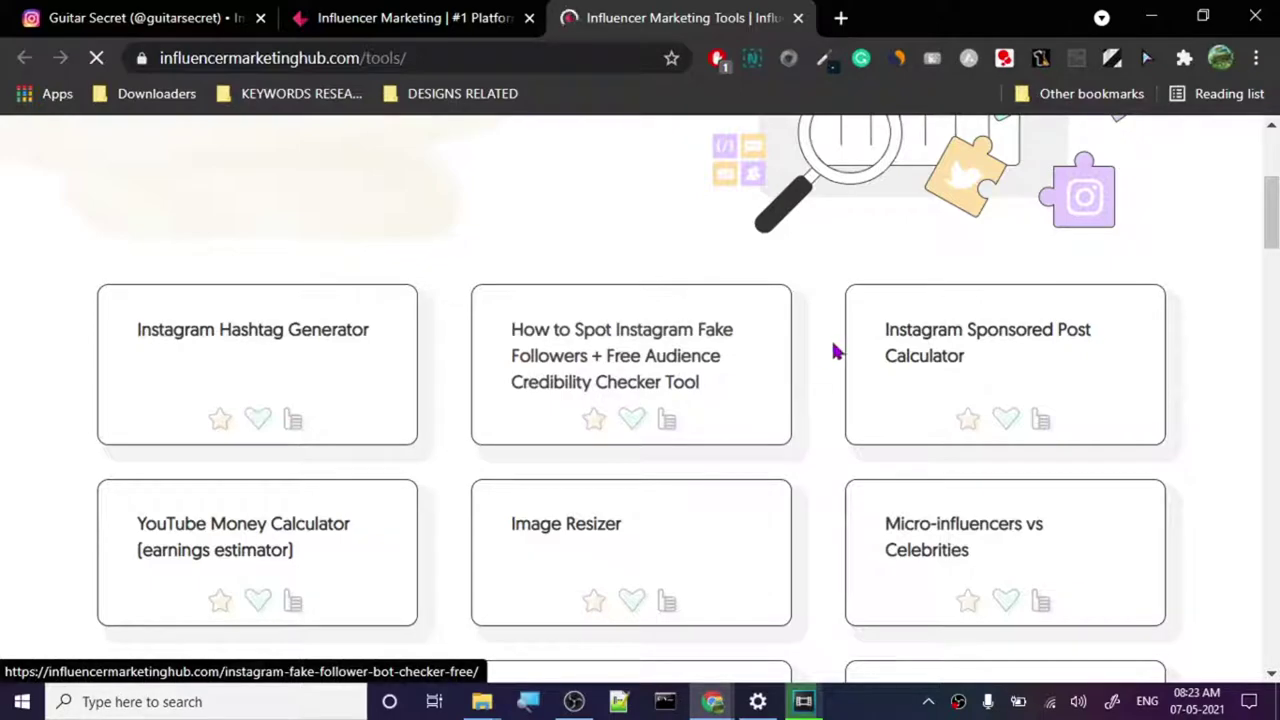
scroll(408, 509, down, 3)
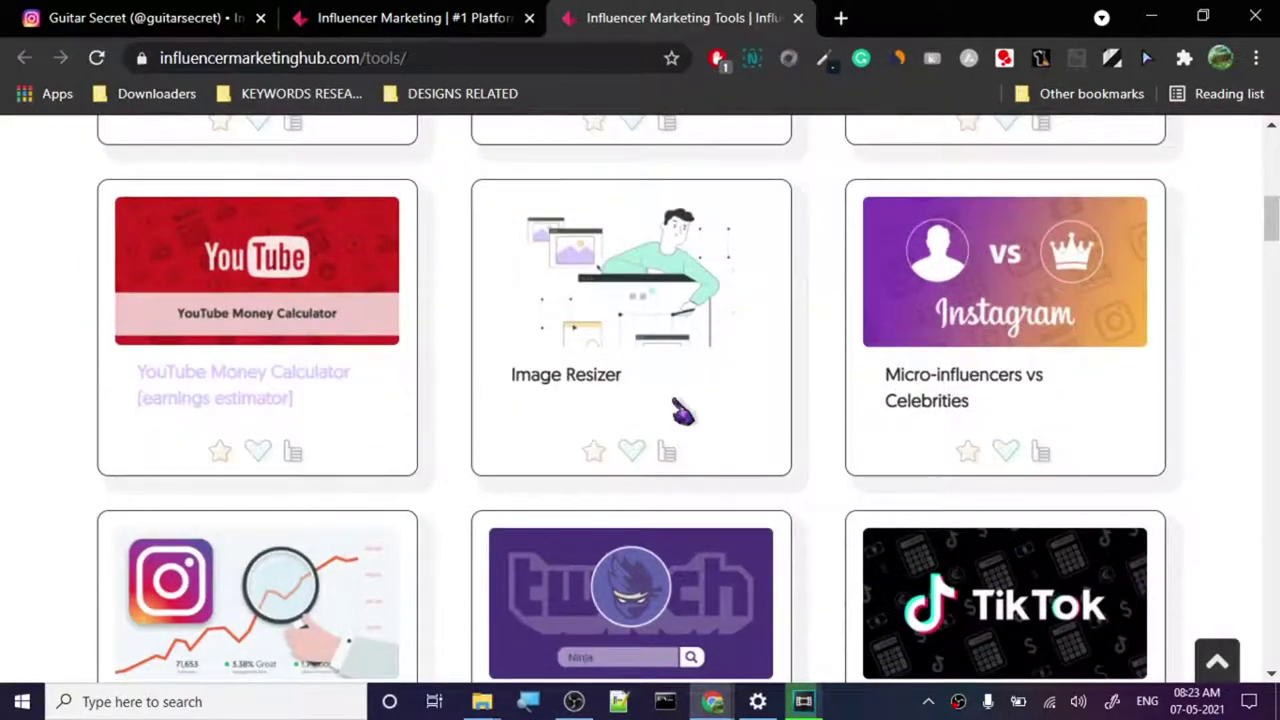
scroll(855, 468, down, 3)
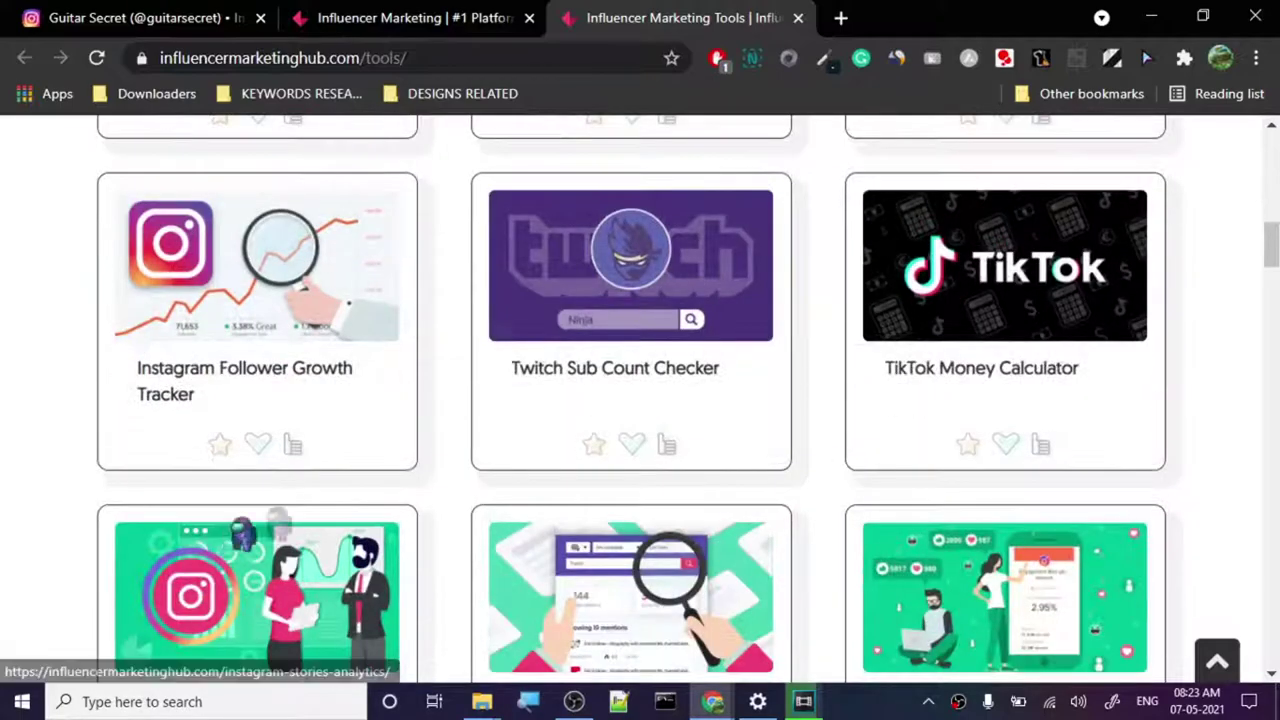
scroll(560, 460, down, 3)
scroll(543, 405, down, 3)
scroll(540, 410, down, 3)
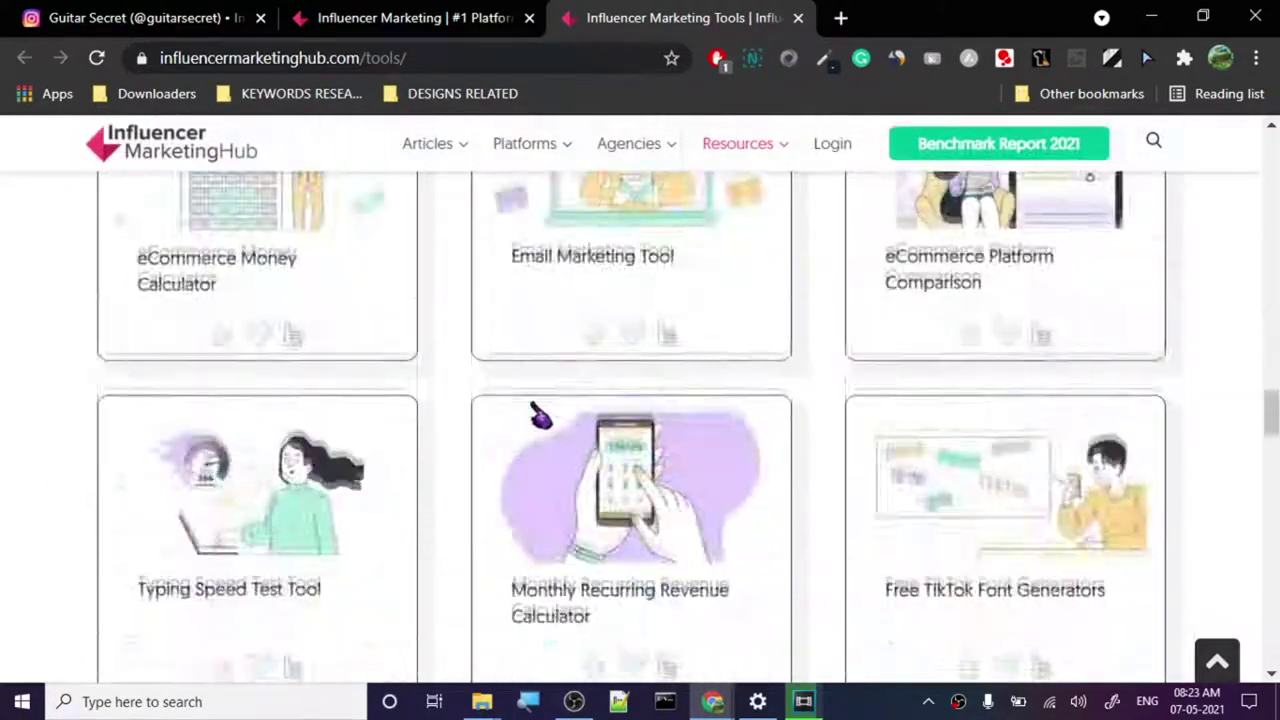
scroll(540, 416, down, 3)
scroll(530, 443, down, 5)
scroll(530, 443, down, 5)
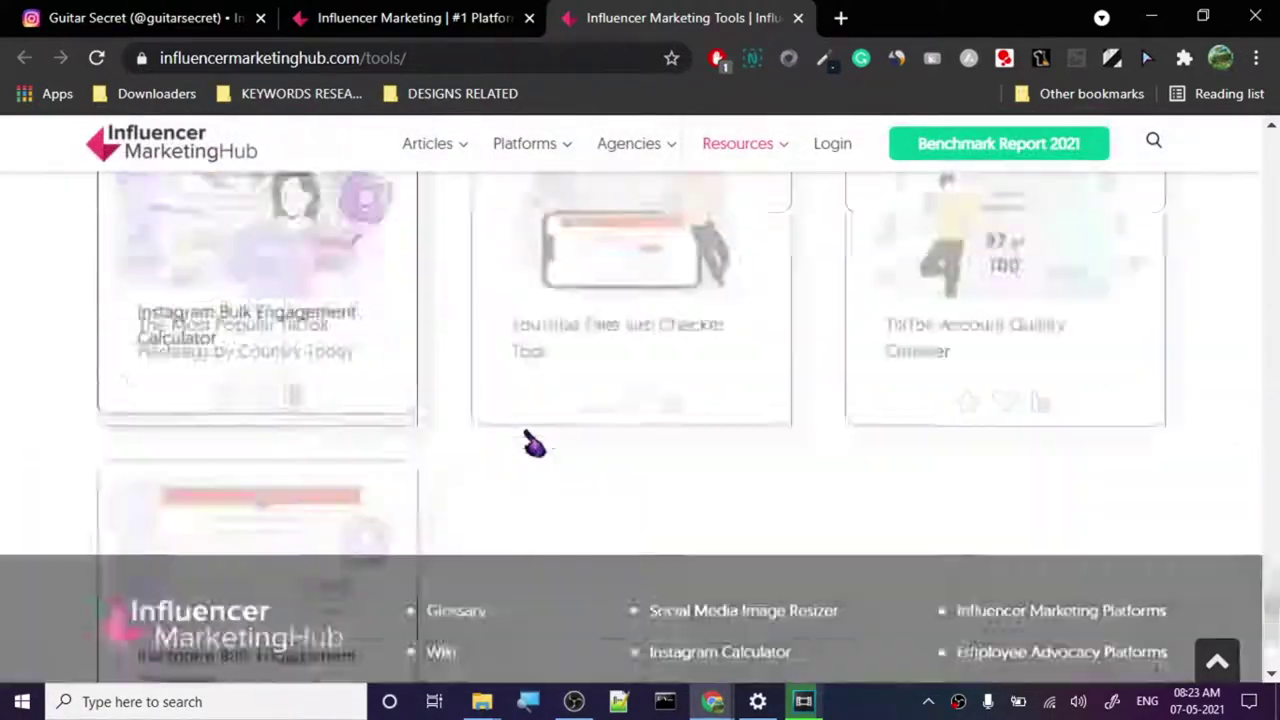
scroll(530, 443, up, 8)
scroll(532, 445, up, 5)
scroll(530, 443, up, 5)
scroll(528, 441, up, 5)
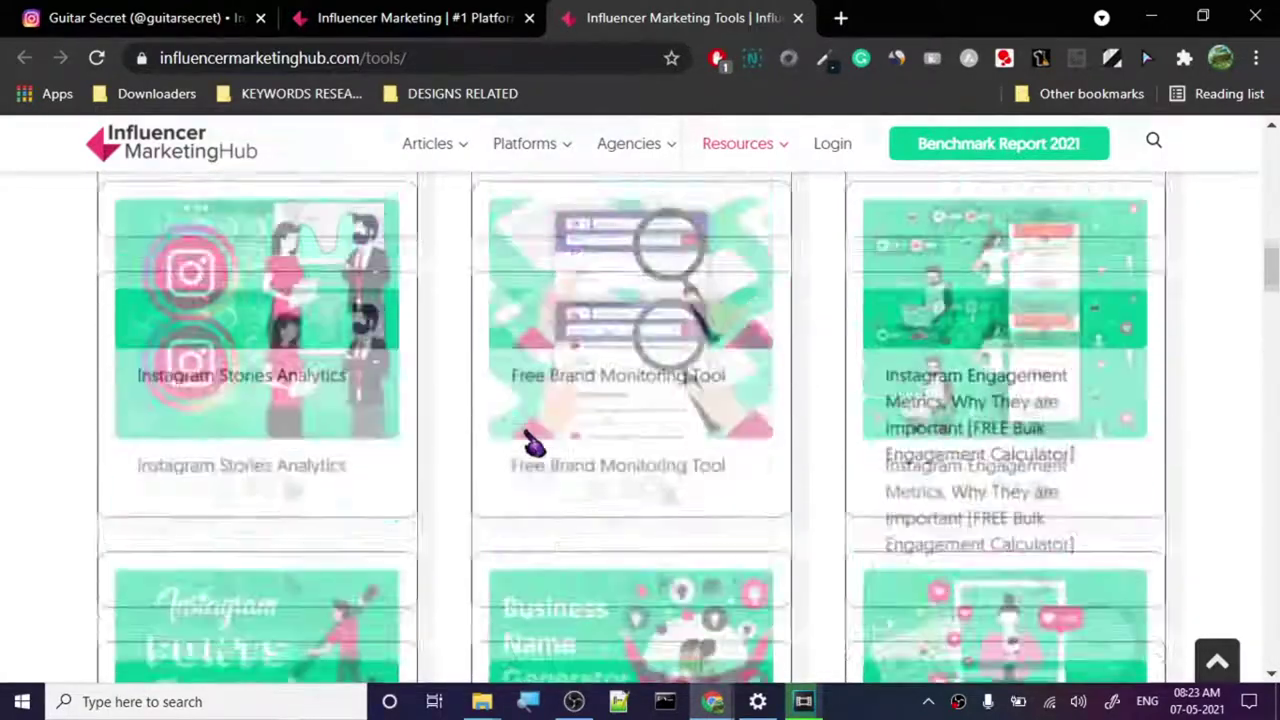
scroll(524, 437, up, 5)
scroll(451, 426, up, 5)
scroll(449, 357, down, 4)
scroll(457, 400, up, 3)
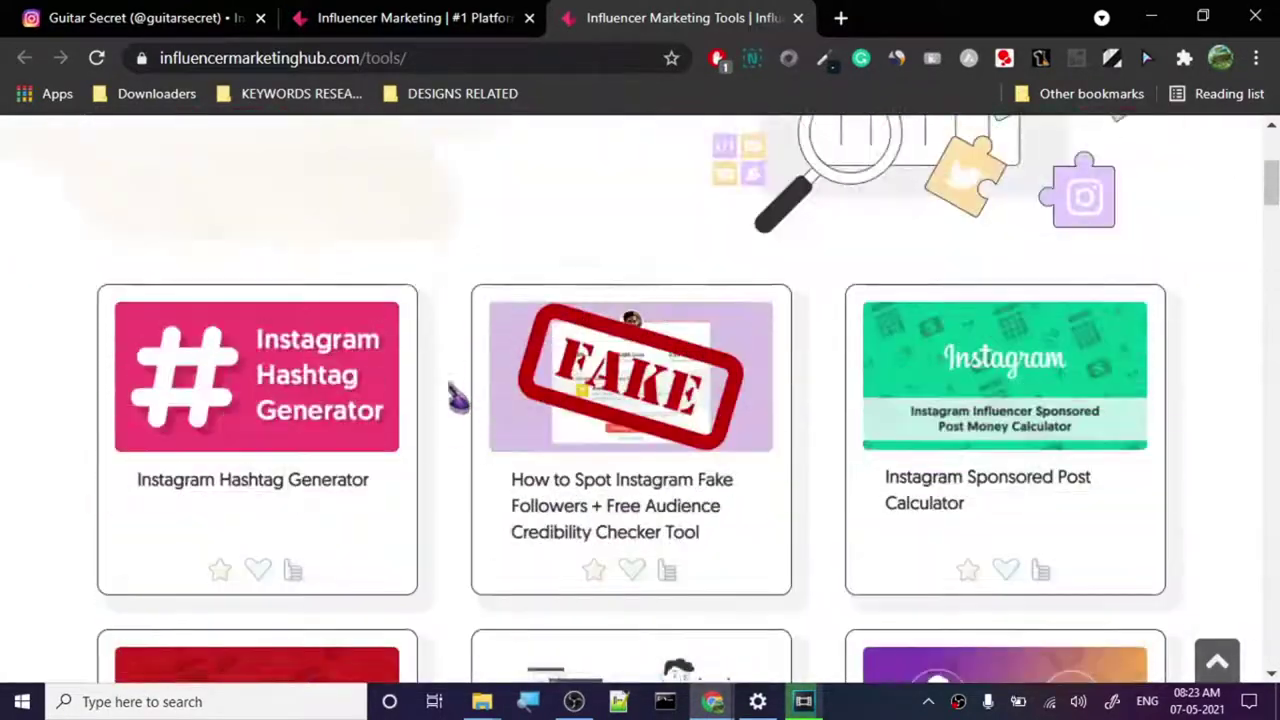
- Open the Fake Followers checker and the Sponsored Post Calculator in new background tabs
right_click(590, 510)
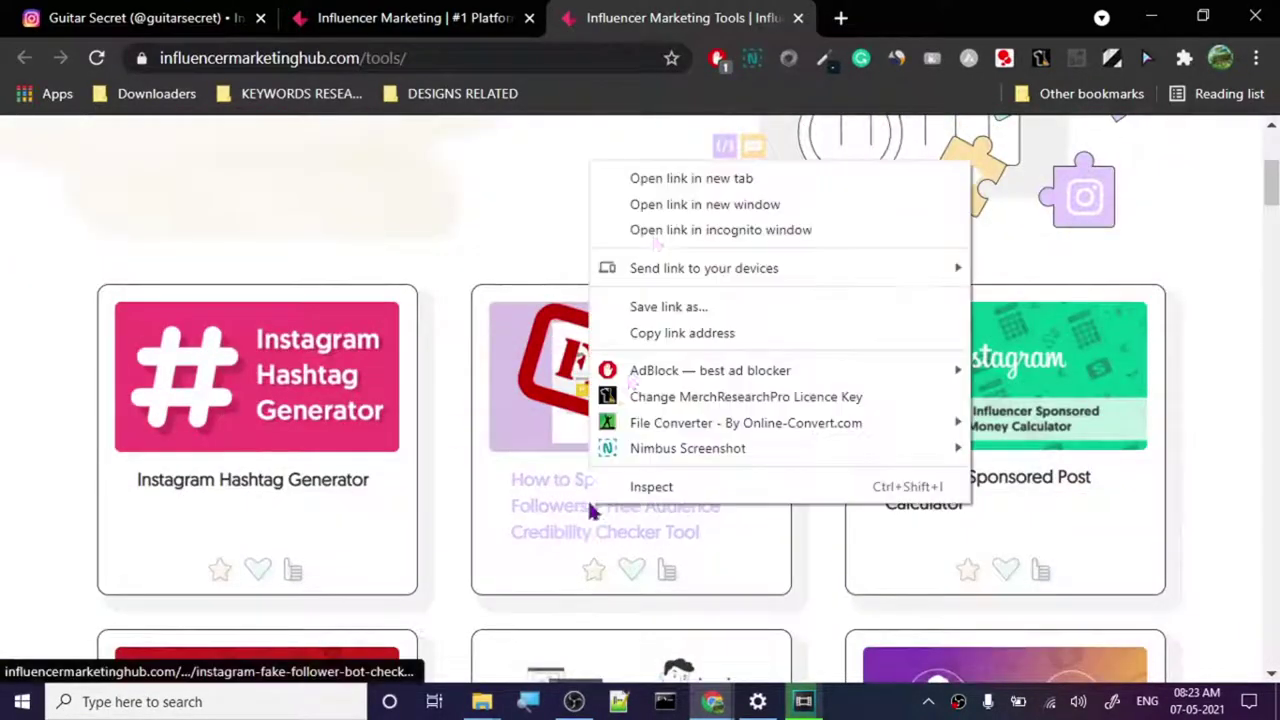
click(670, 180)
scroll(449, 283, down, 2)
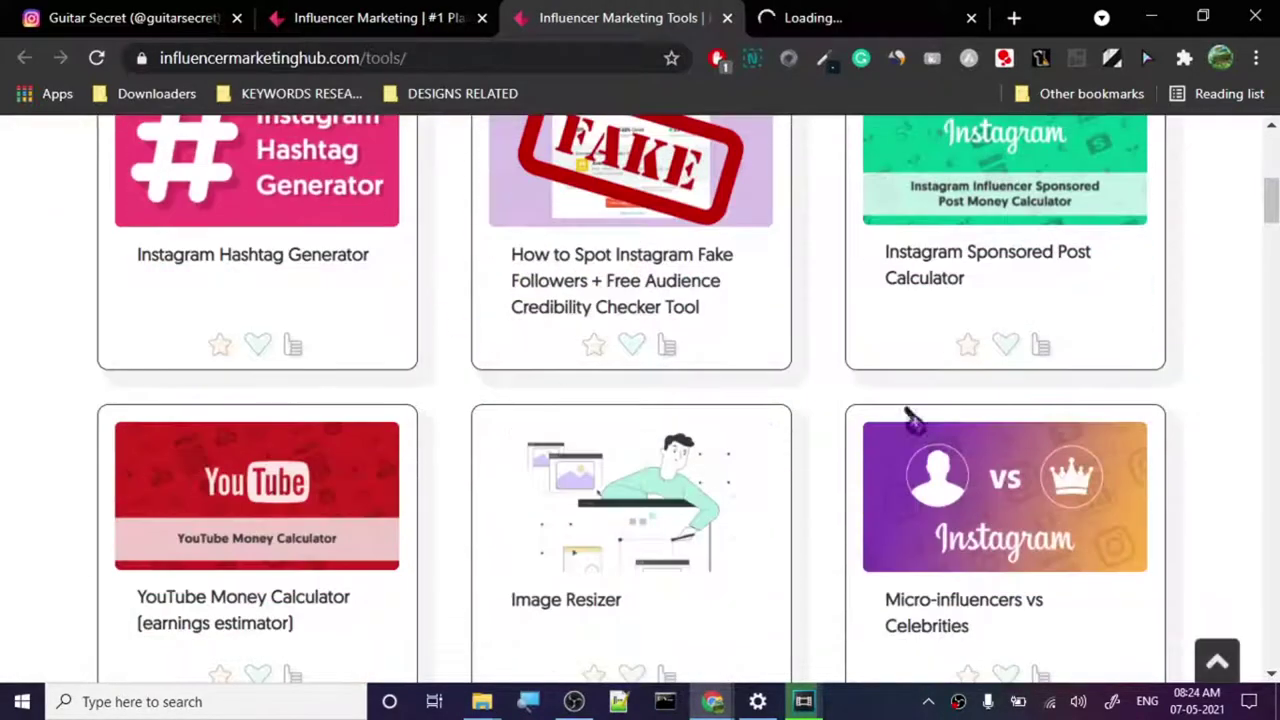
right_click(905, 278)
click(1000, 283)
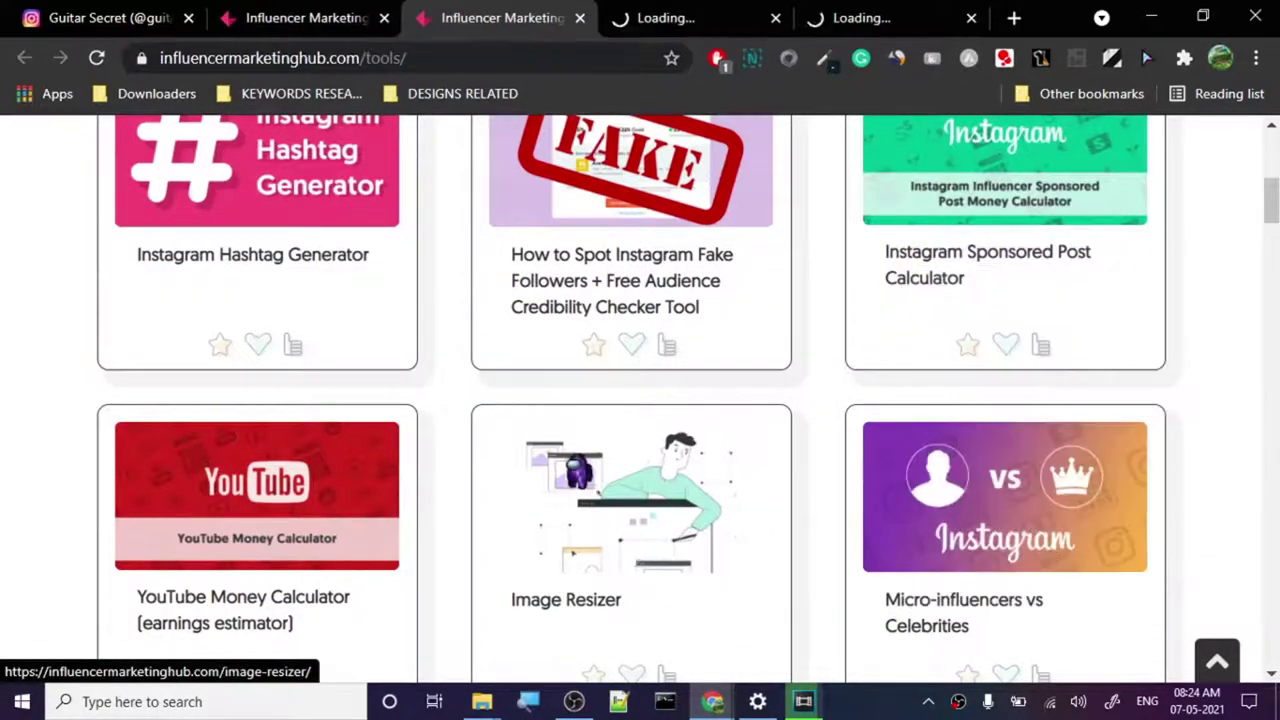
- Scroll through the rest of the Influencer Tools list
scroll(505, 513, down, 2)
scroll(423, 417, down, 2)
scroll(434, 429, down, 3)
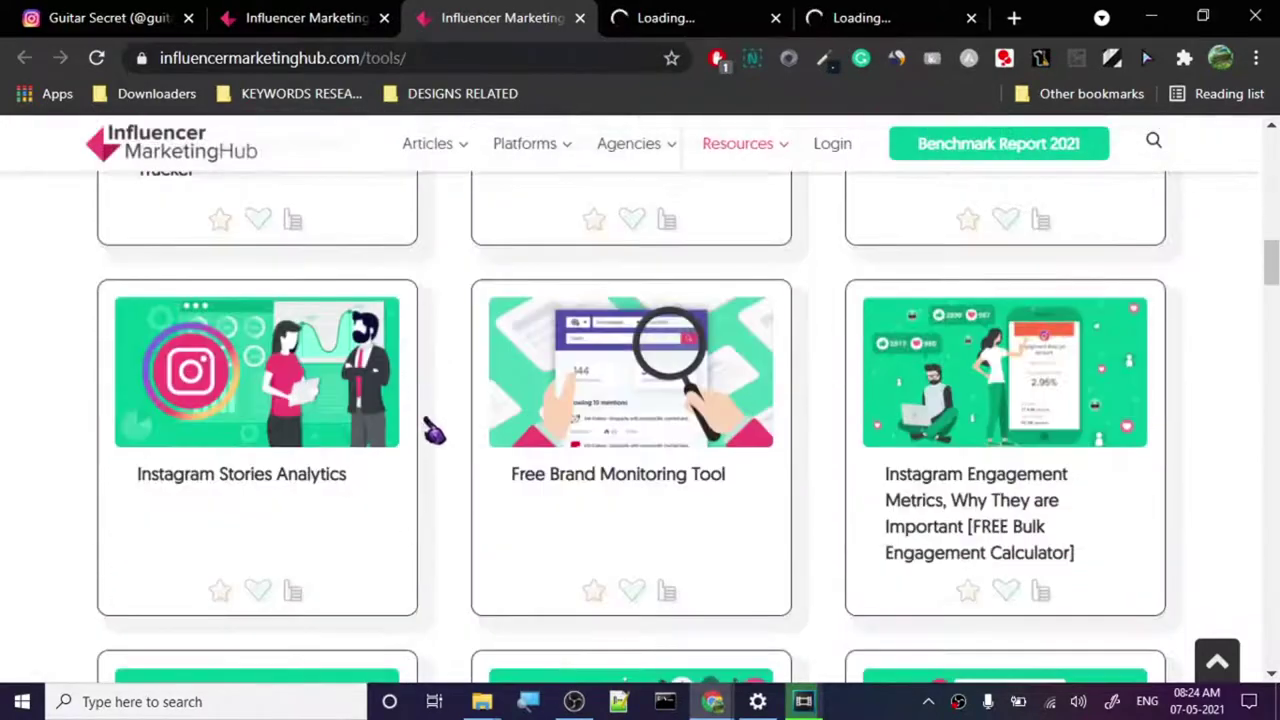
scroll(432, 430, down, 3)
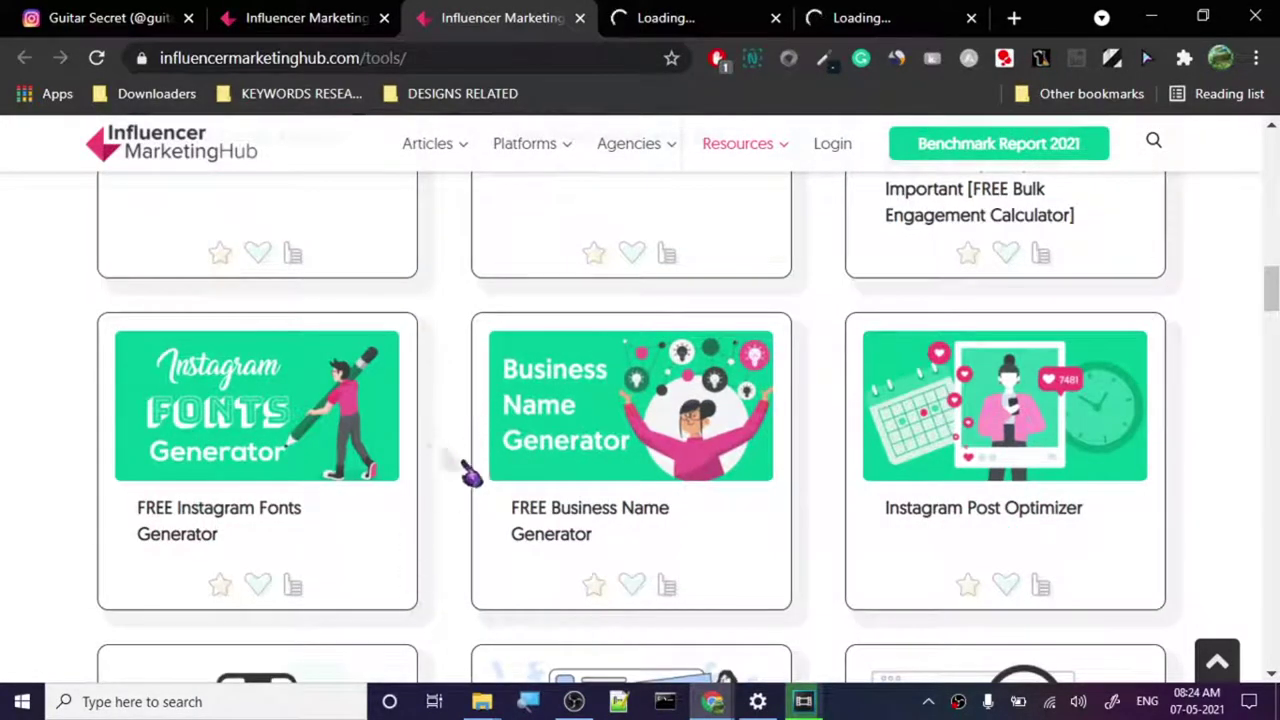
scroll(440, 495, down, 2)
scroll(445, 492, up, 5)
scroll(445, 490, up, 3)
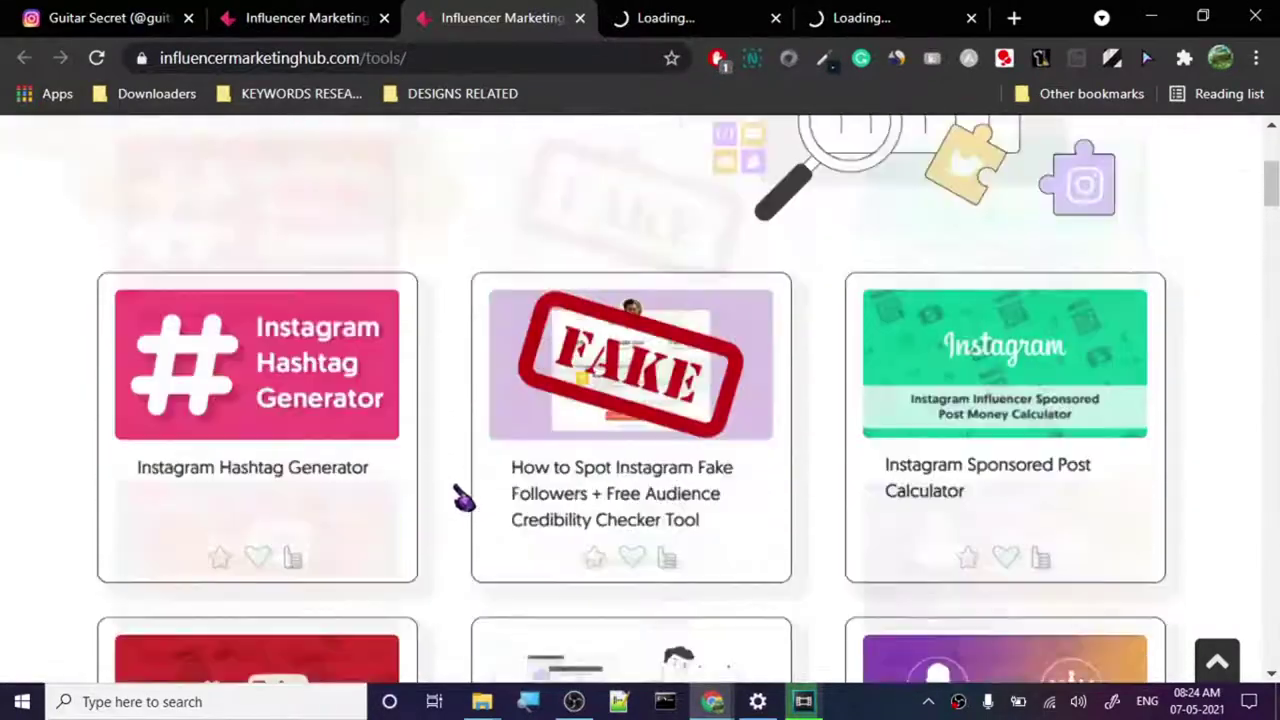
scroll(446, 488, up, 2)
scroll(457, 485, up, 2)
scroll(468, 458, down, 5)
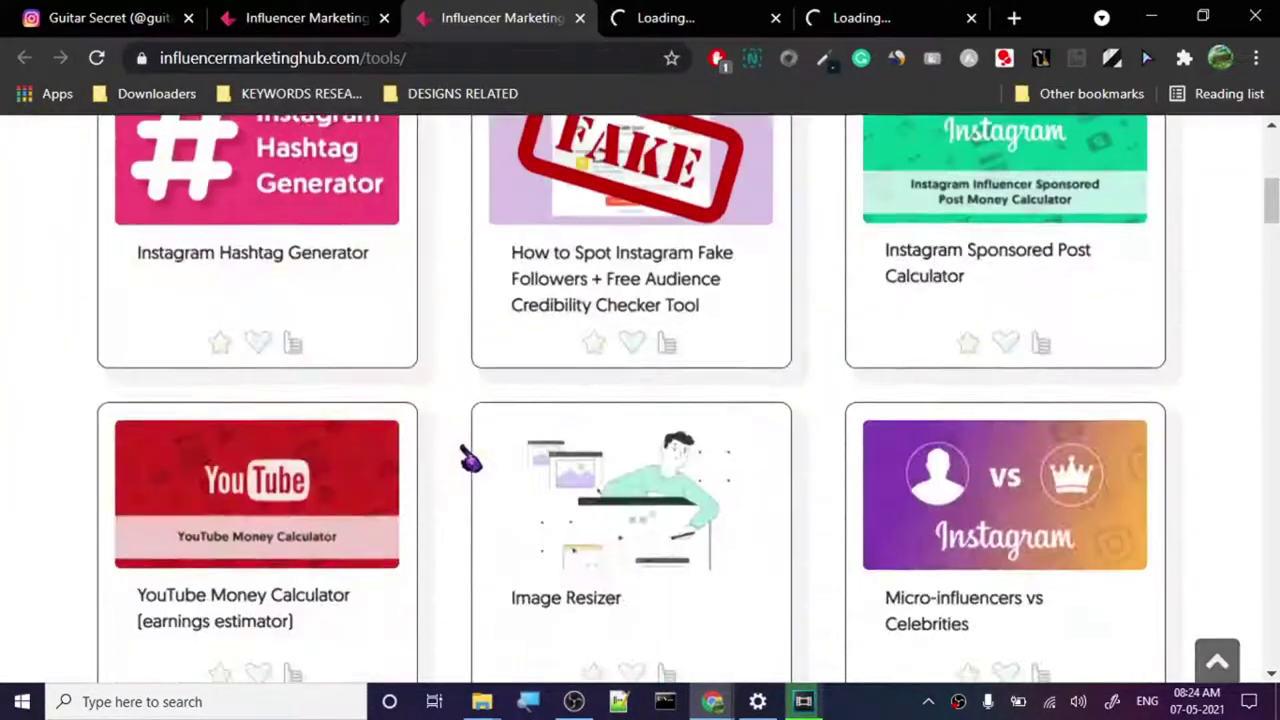
scroll(469, 440, down, 4)
scroll(469, 429, down, 4)
scroll(462, 432, down, 3)
scroll(460, 432, down, 3)
scroll(460, 432, down, 1)
scroll(460, 432, down, 4)
scroll(462, 432, down, 4)
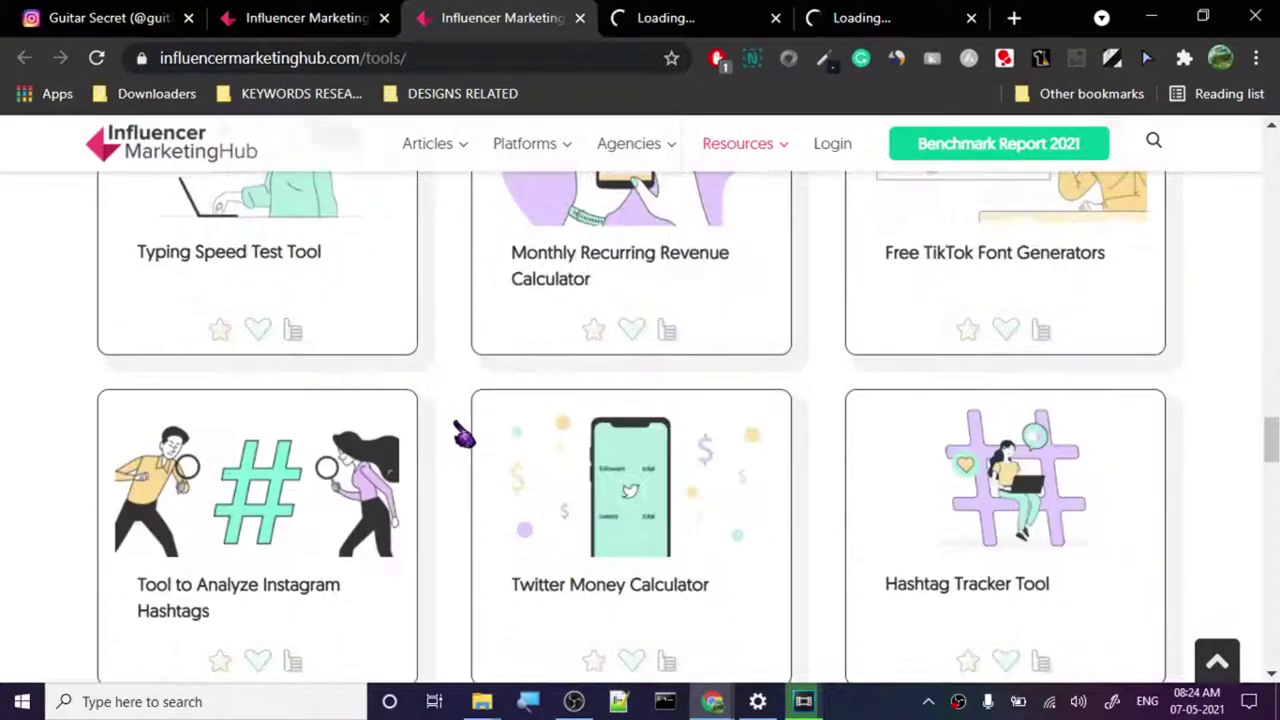
scroll(465, 390, down, 3)
scroll(465, 390, down, 4)
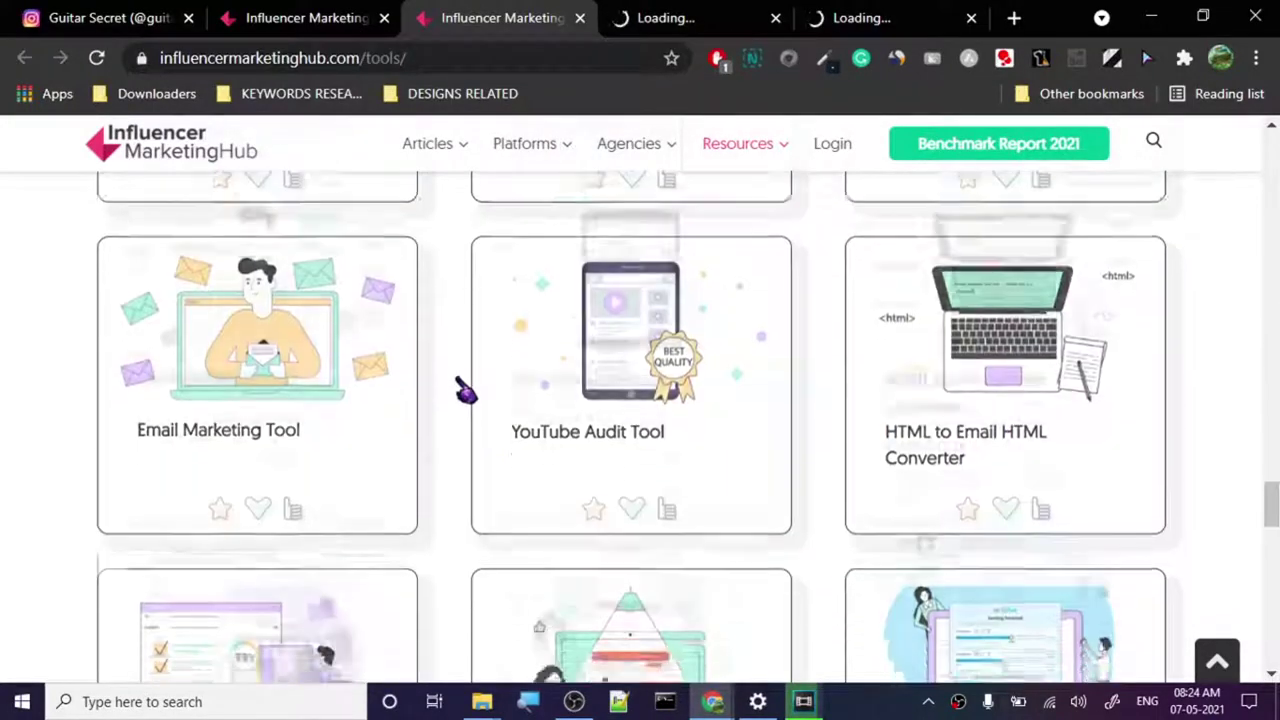
scroll(465, 390, down, 4)
scroll(462, 390, down, 5)
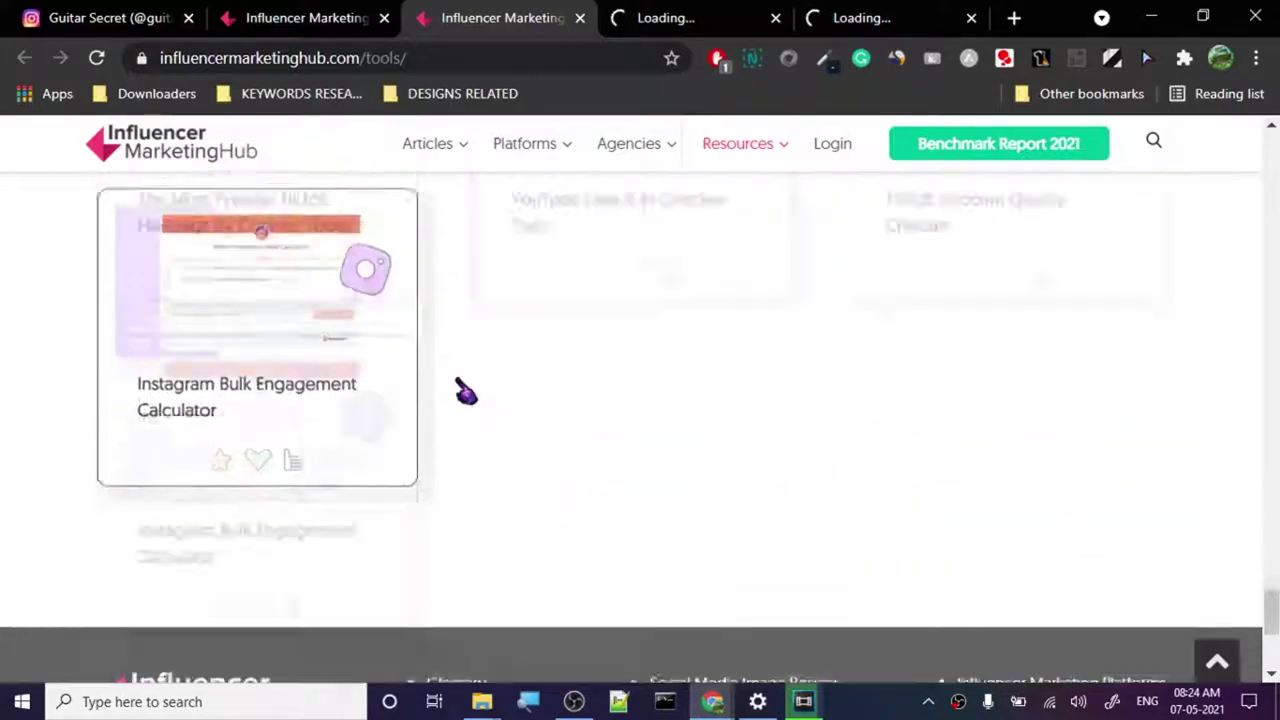
scroll(440, 420, up, 3)
scroll(440, 420, up, 5)
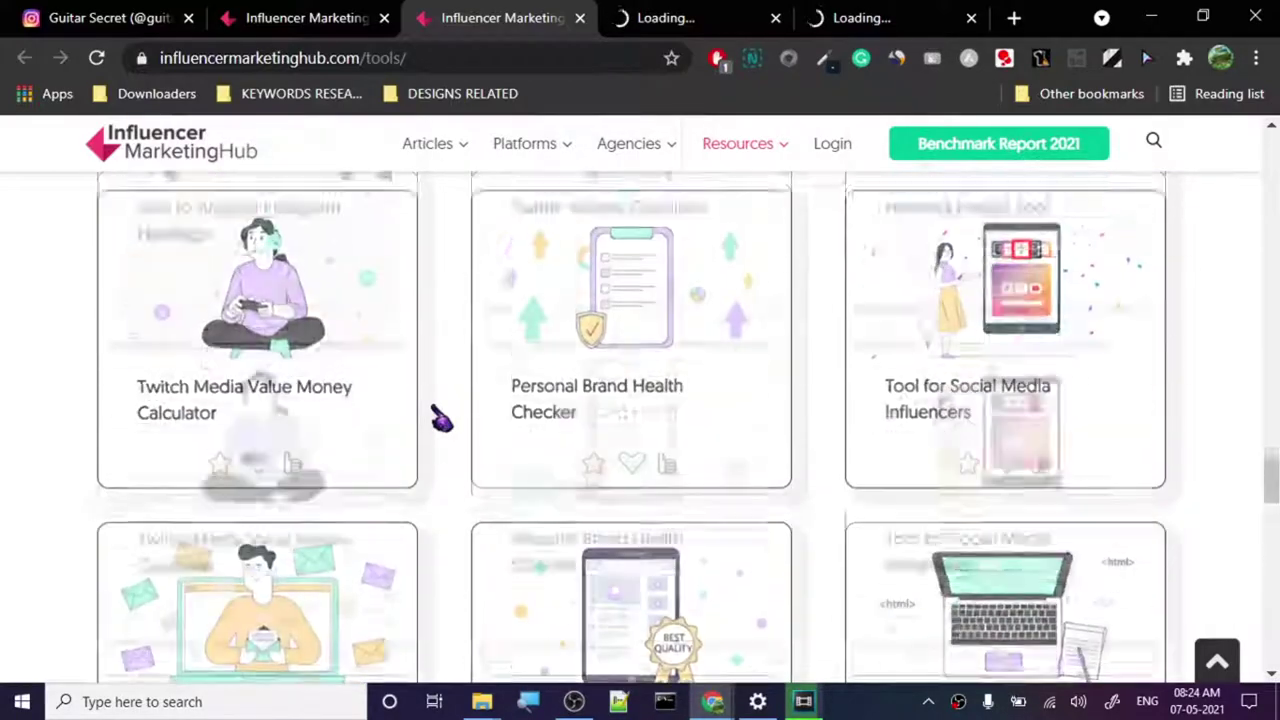
scroll(440, 420, up, 3)
scroll(440, 420, up, 5)
scroll(440, 420, up, 3)
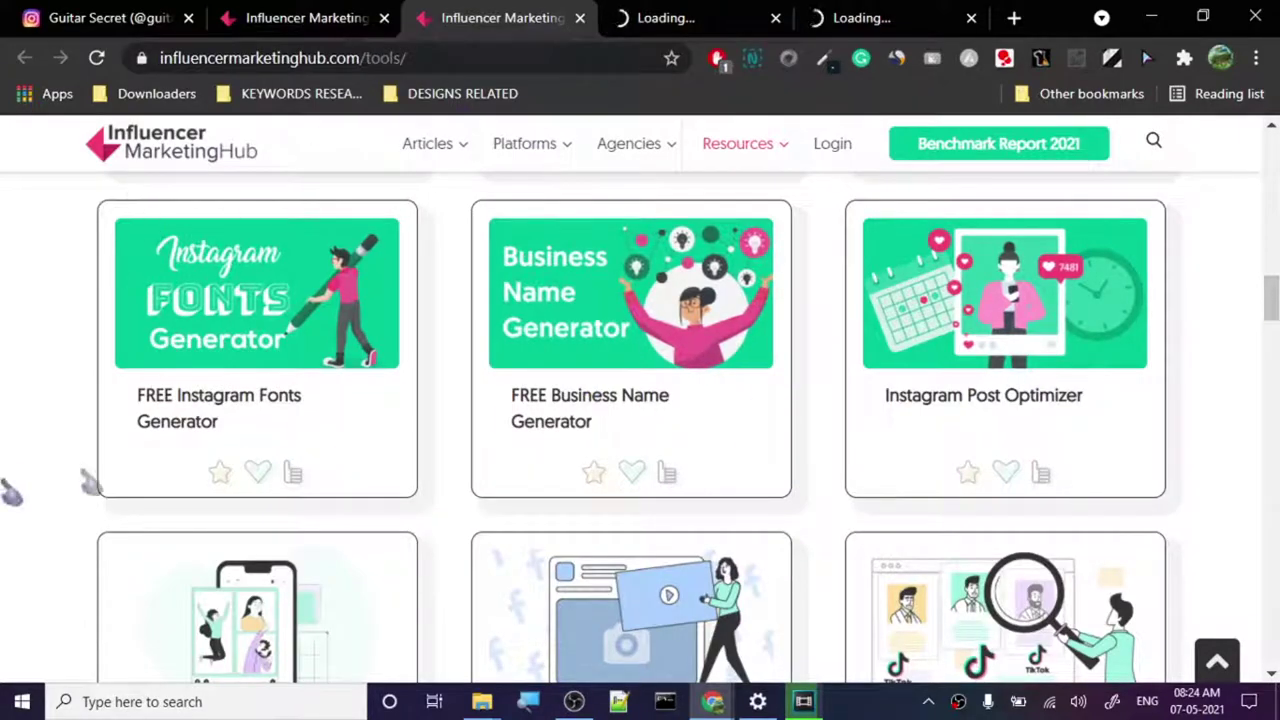
scroll(450, 352, up, 5)
scroll(450, 352, up, 5)
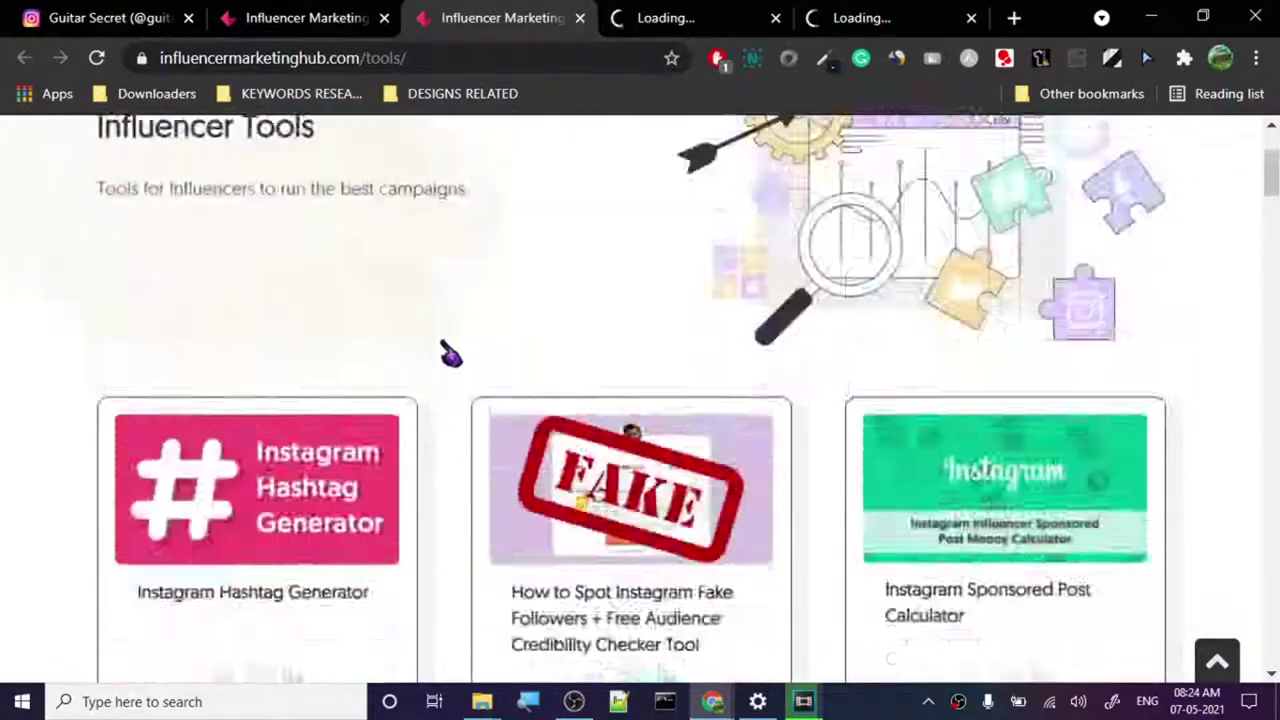
scroll(450, 352, up, 3)
scroll(450, 352, down, 3)
scroll(450, 352, down, 4)
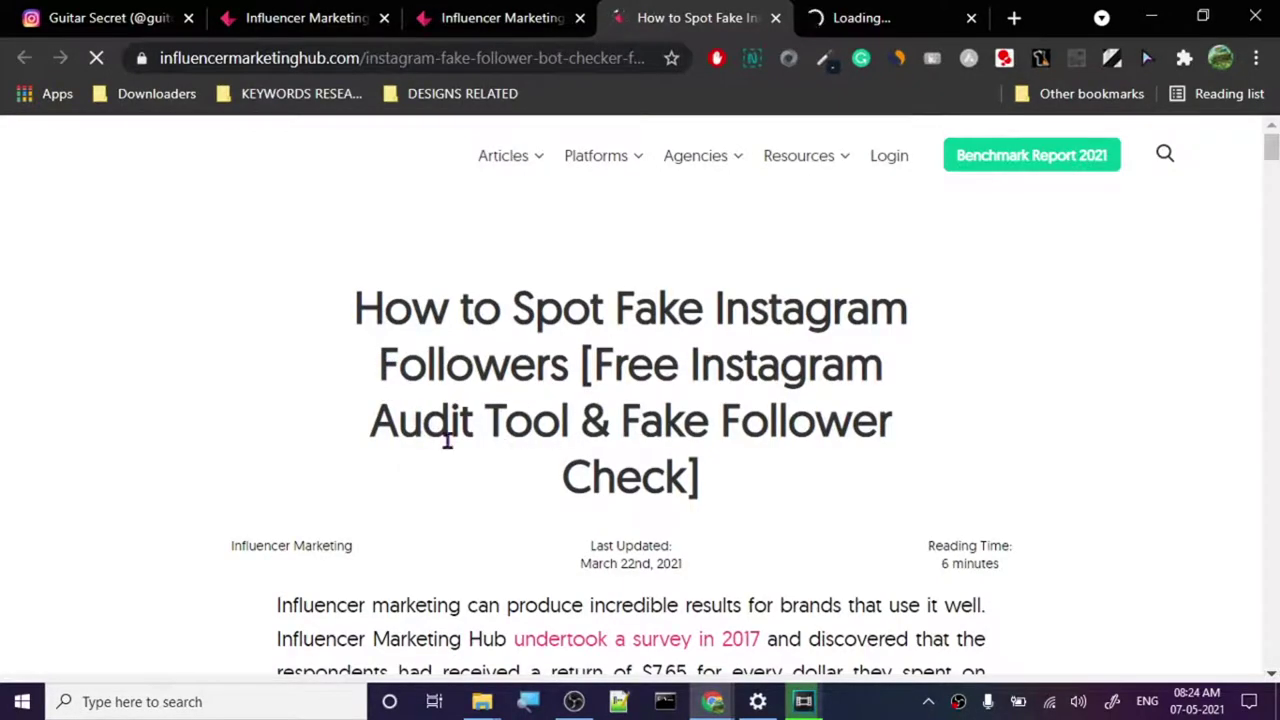
- Scroll down the 'How to Spot Fake Instagram Followers' article to reach the checker tool
scroll(447, 440, down, 3)
scroll(445, 442, down, 3)
scroll(447, 442, down, 3)
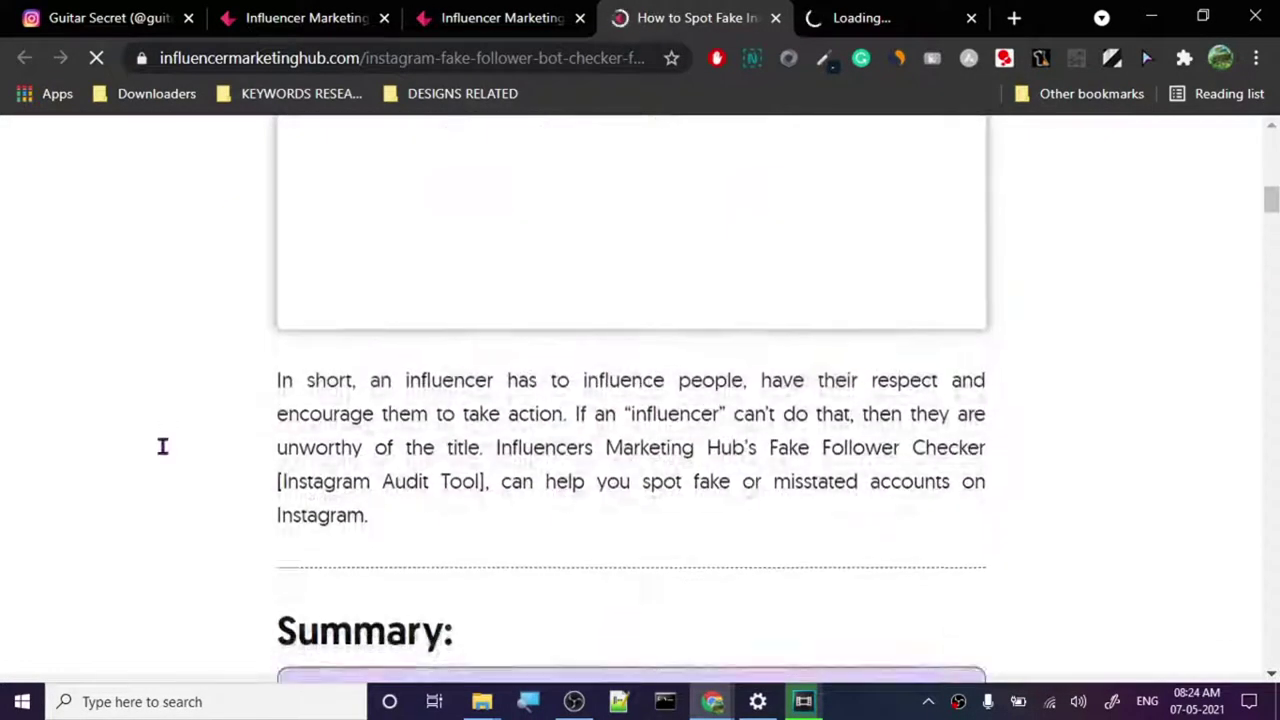
scroll(249, 459, down, 4)
scroll(249, 459, down, 4)
scroll(249, 451, down, 3)
scroll(249, 451, down, 3)
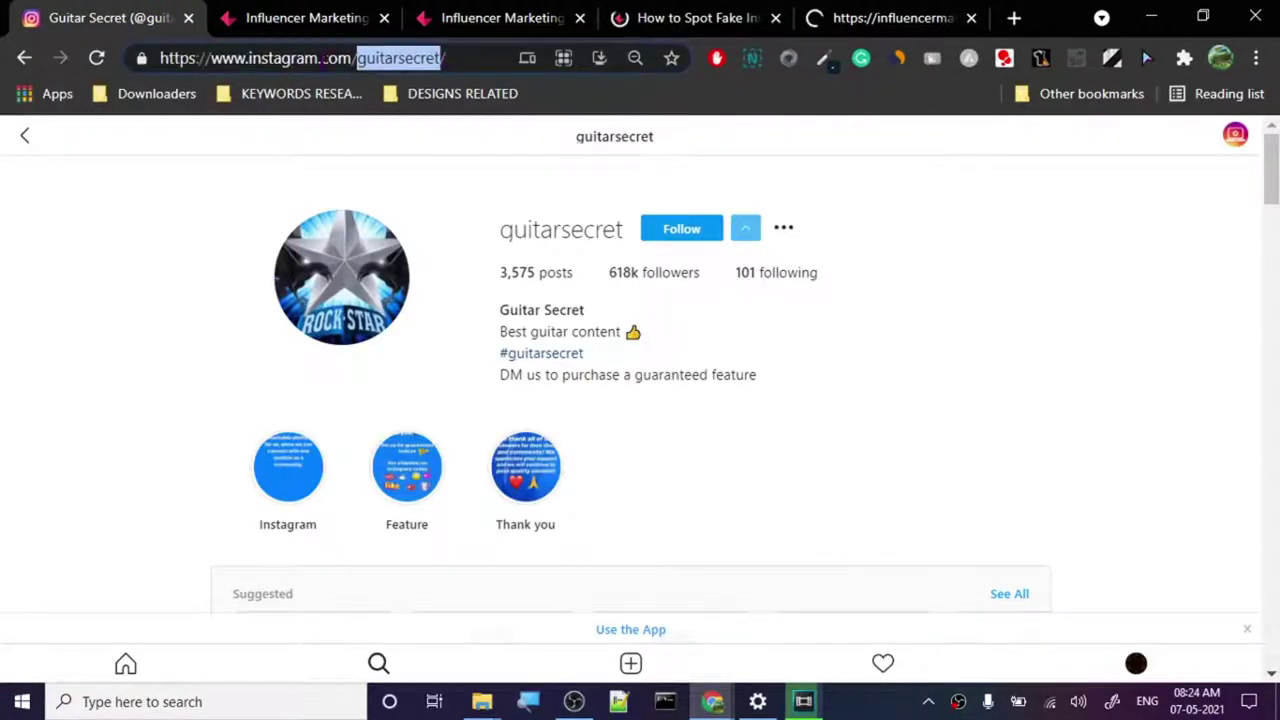
click(875, 17)
click(700, 17)
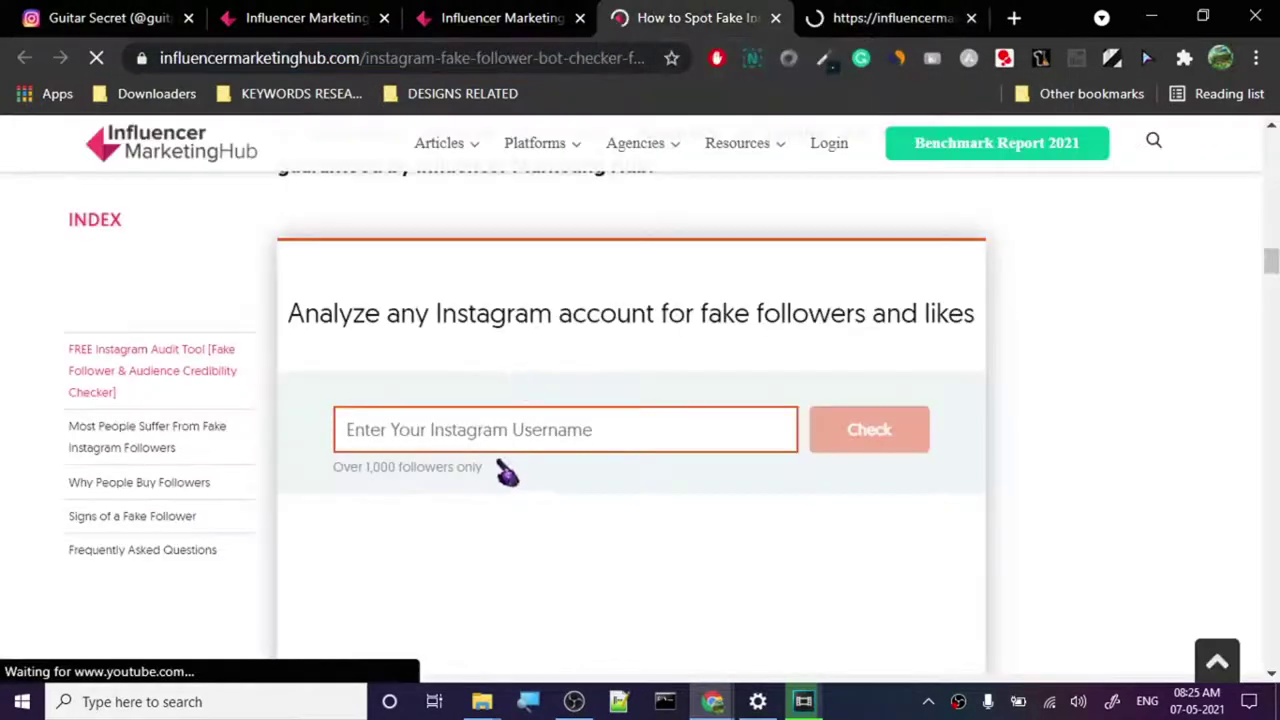
text(guitarsecret)
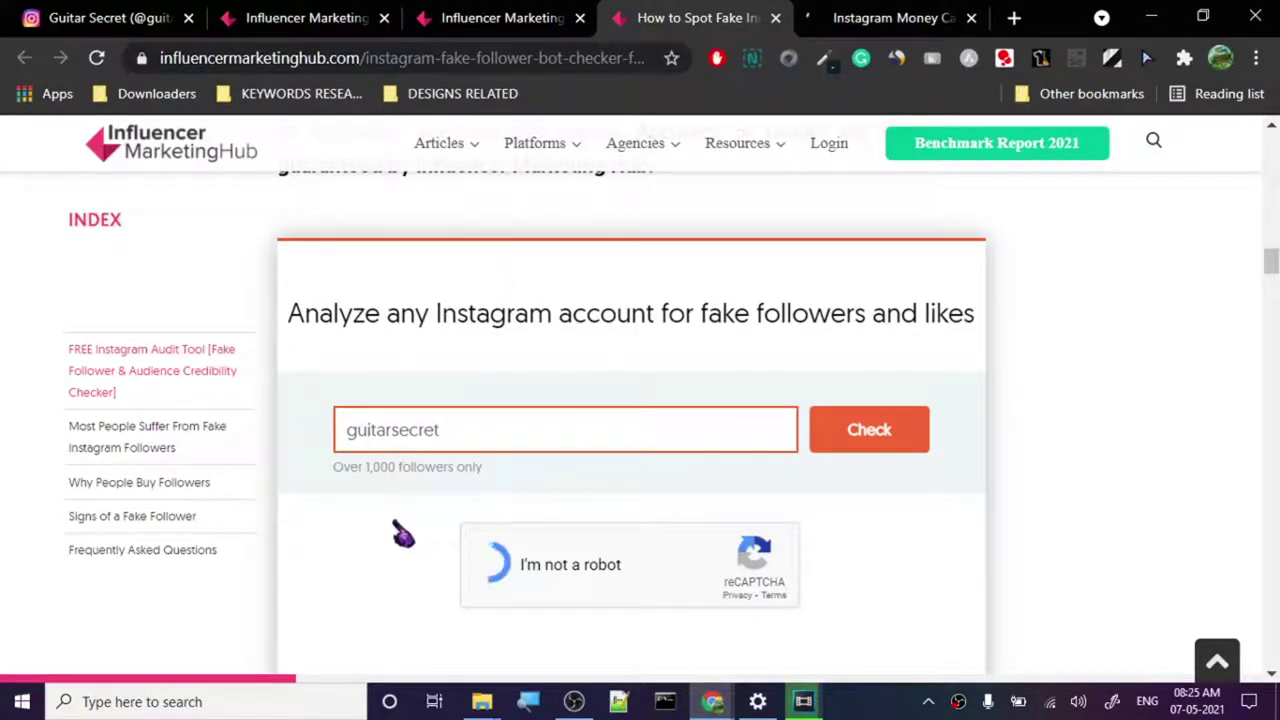
scroll(382, 515, down, 3)
scroll(380, 514, down, 2)
scroll(443, 457, up, 5)
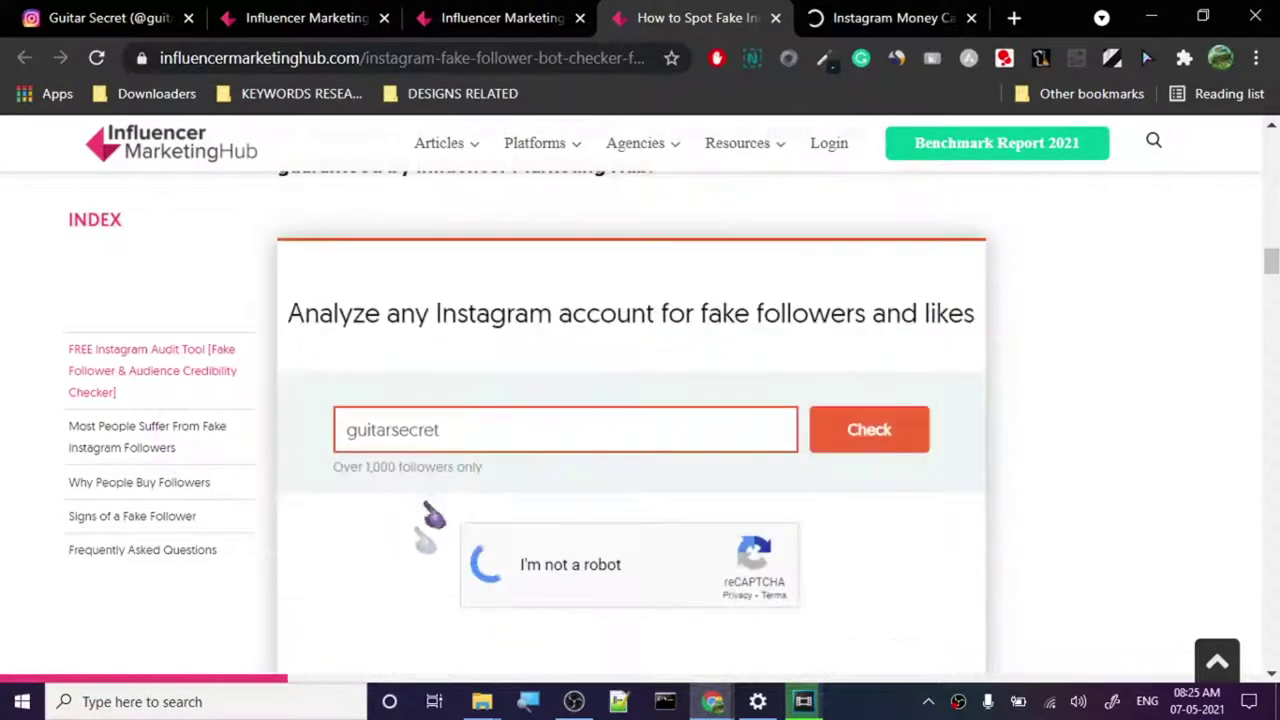
scroll(425, 420, up, 6)
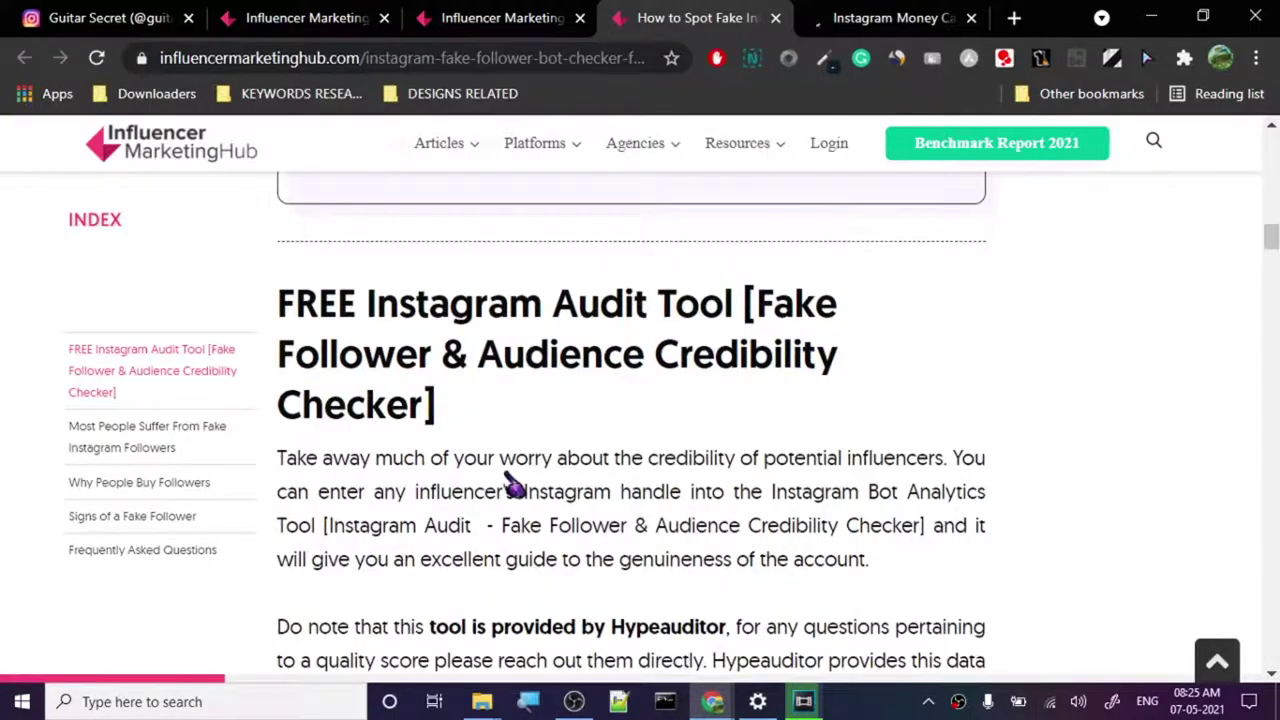
scroll(540, 486, down, 1)
scroll(700, 430, down, 3)
scroll(654, 445, down, 3)
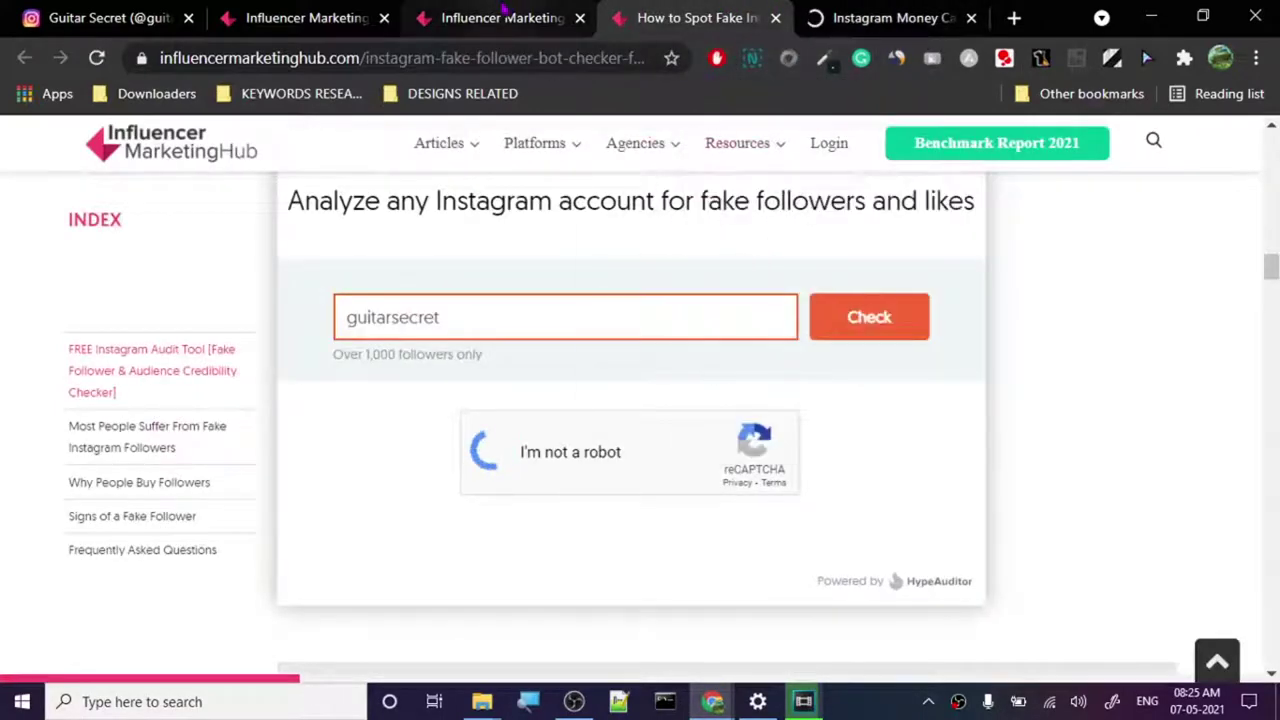
click(505, 14)
click(640, 15)
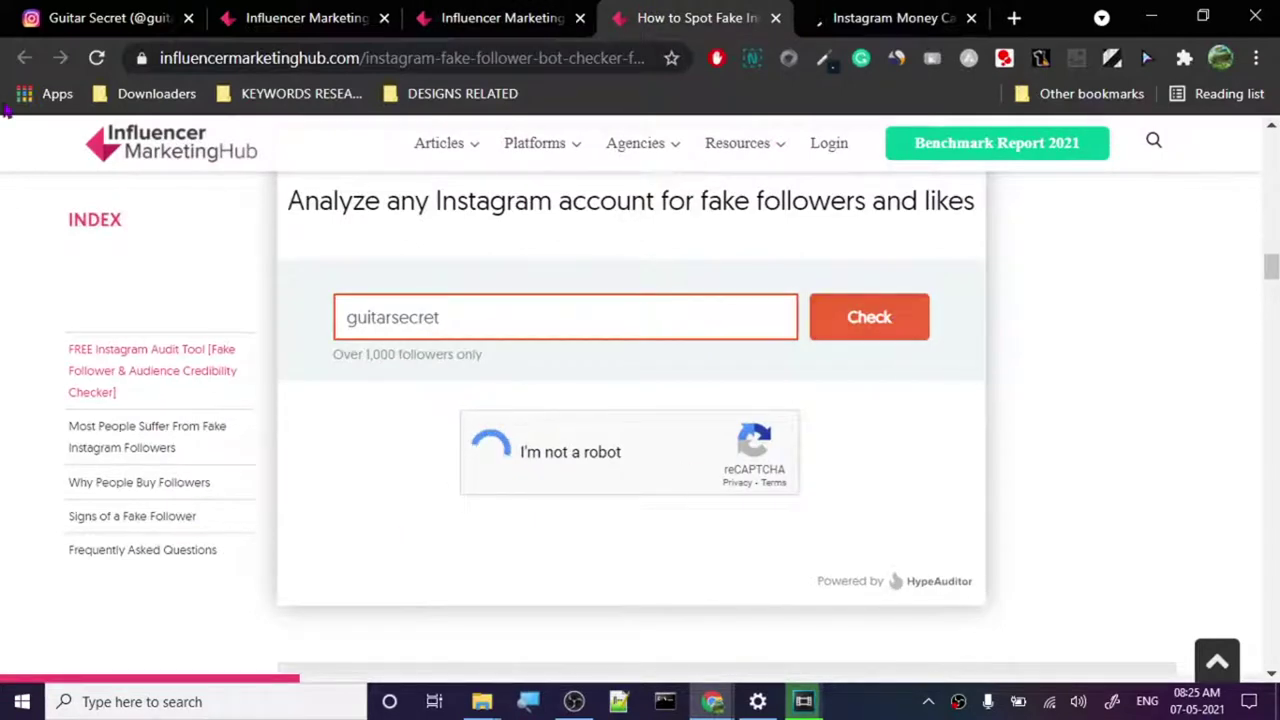
click(96, 57)
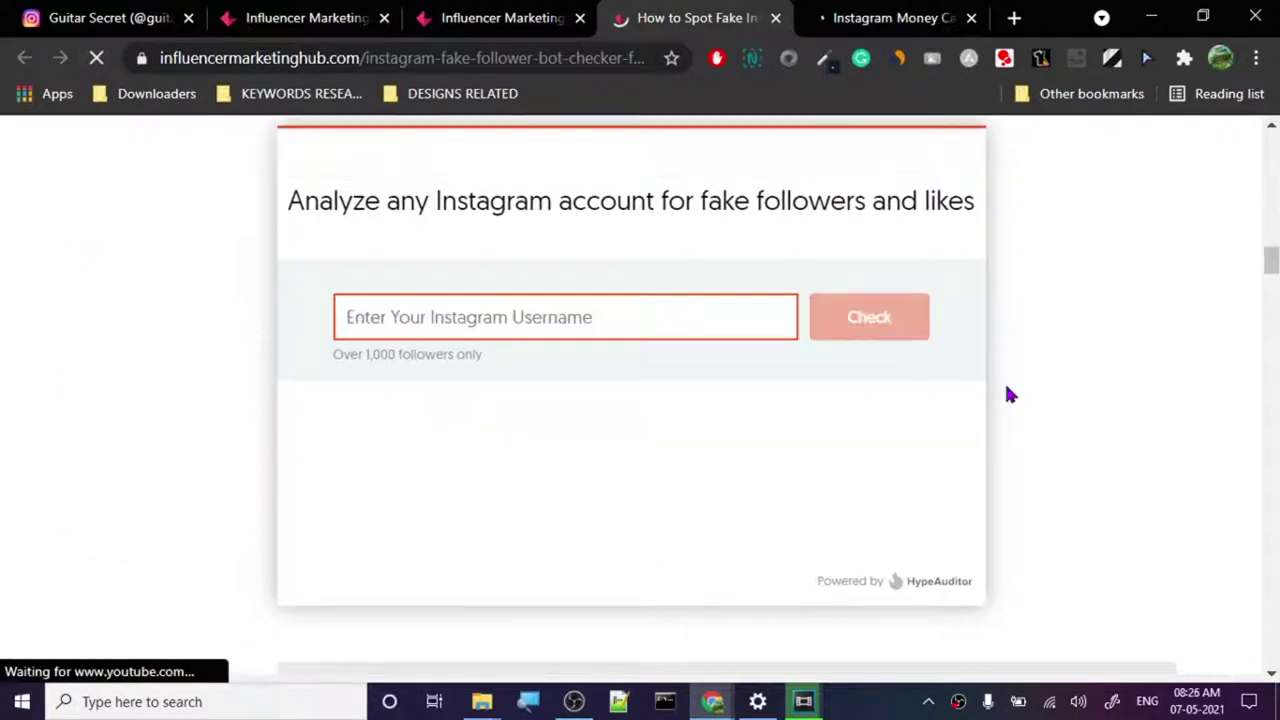
- Minimize the other browser windows and return to the checker tab with an empty username form
click(521, 309)
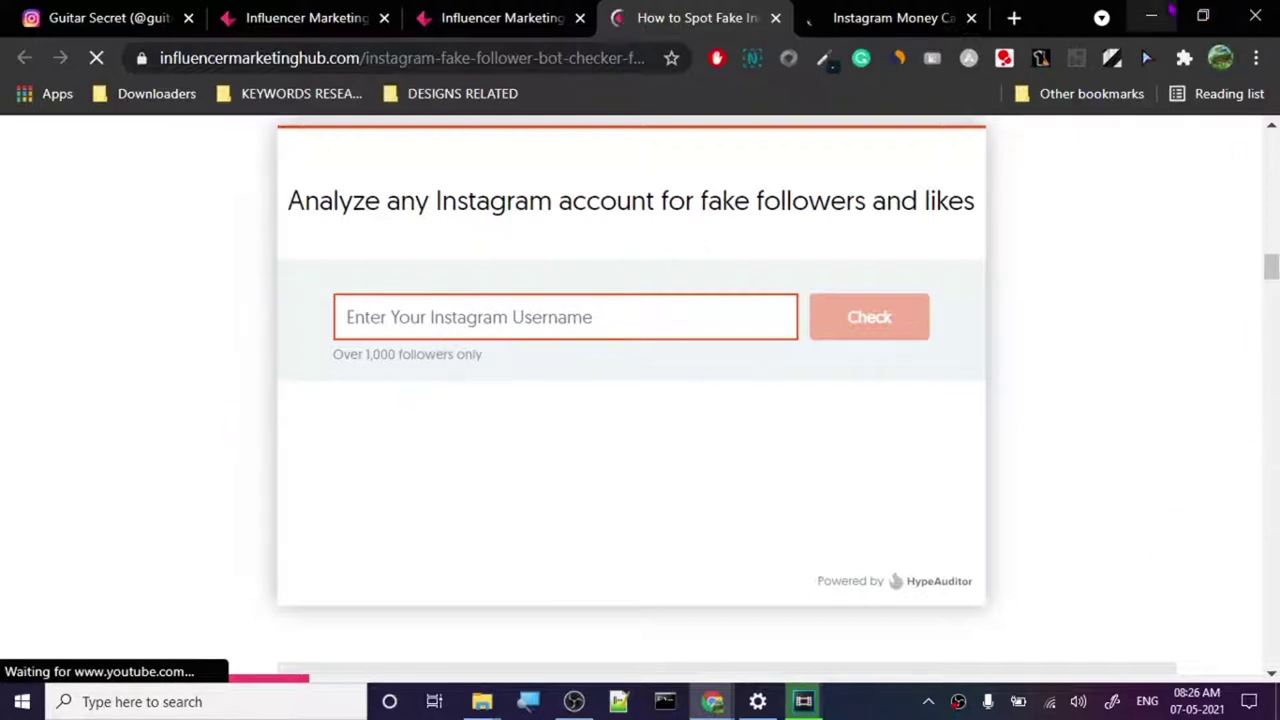
click(1166, 12)
click(1170, 12)
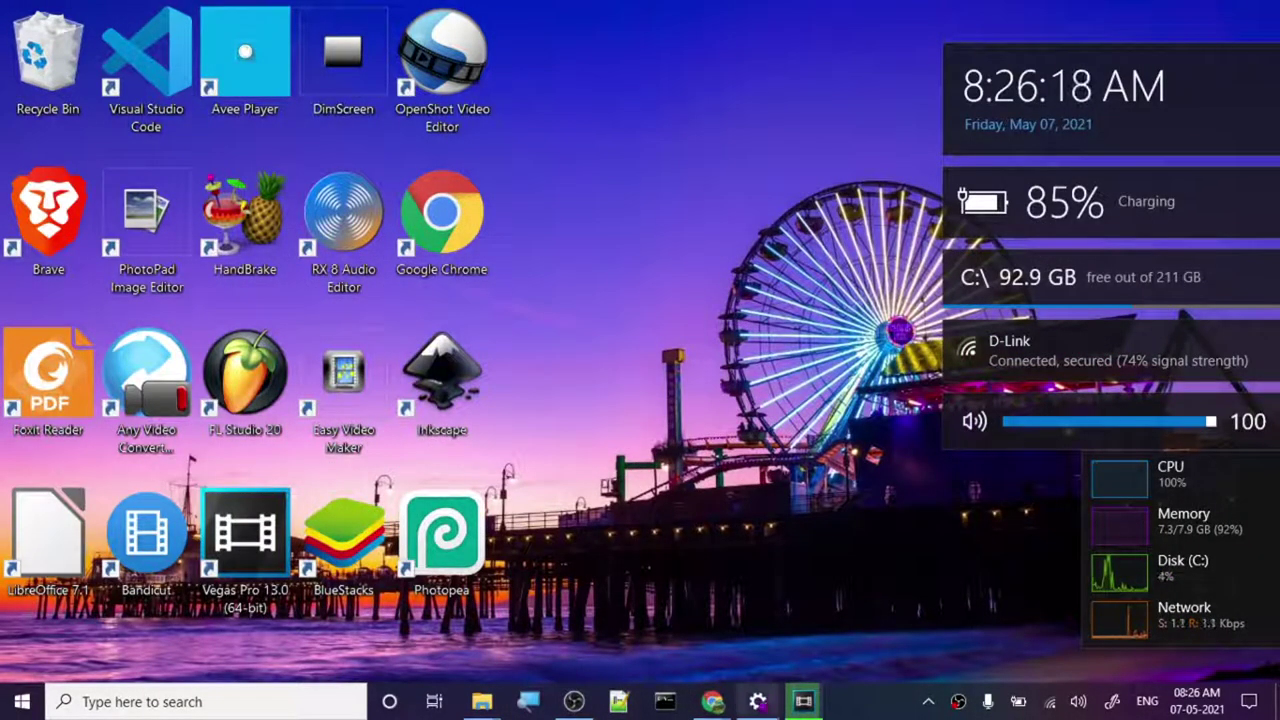
mouse_move(712, 701)
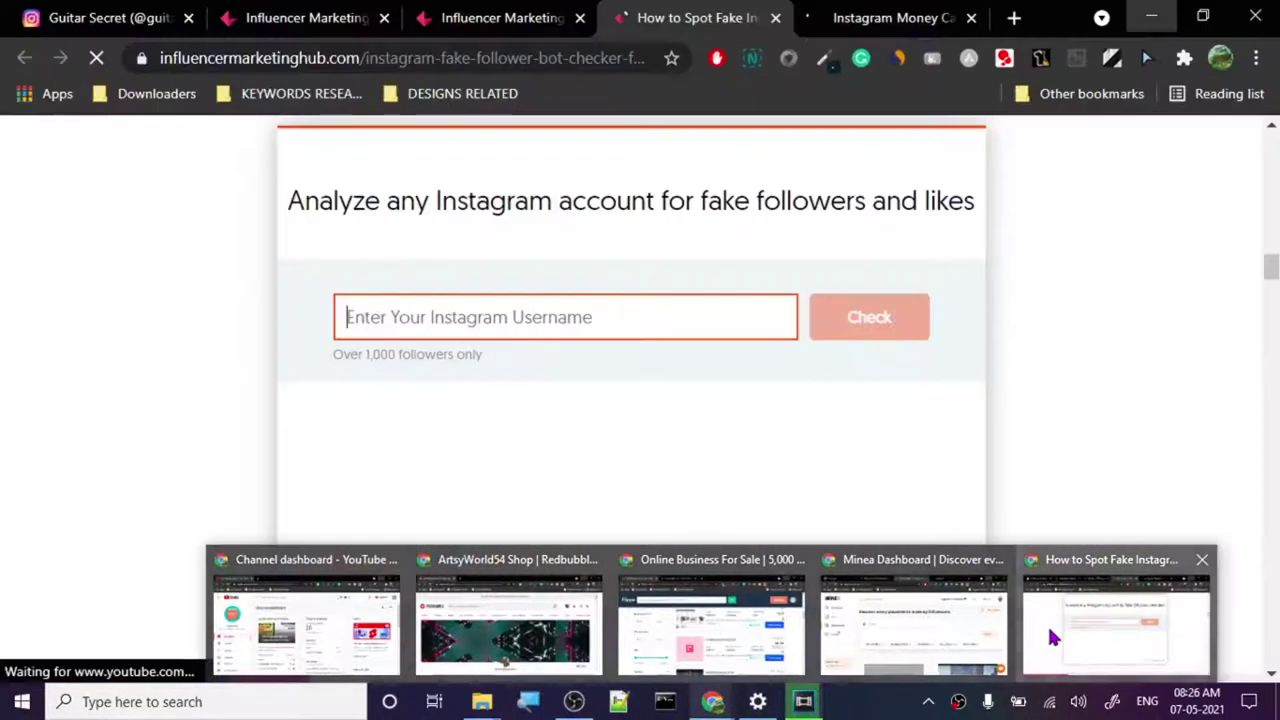
click(1047, 623)
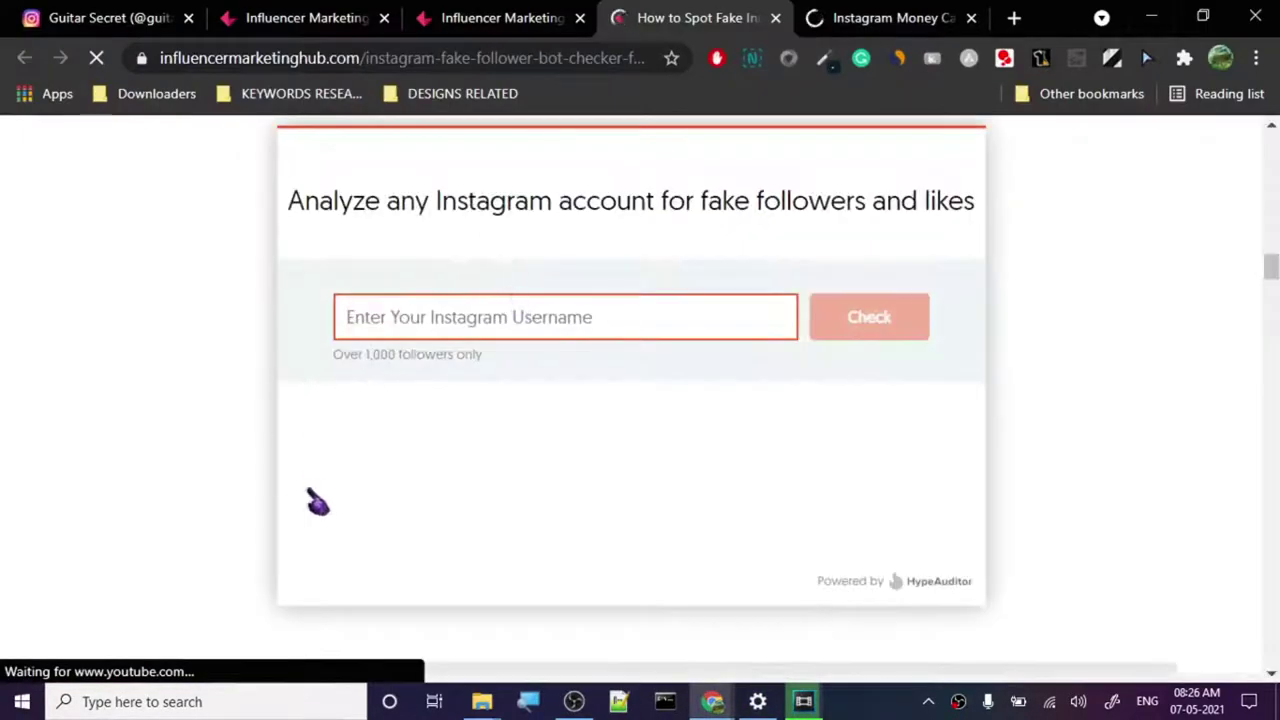
scroll(320, 495, up, 3)
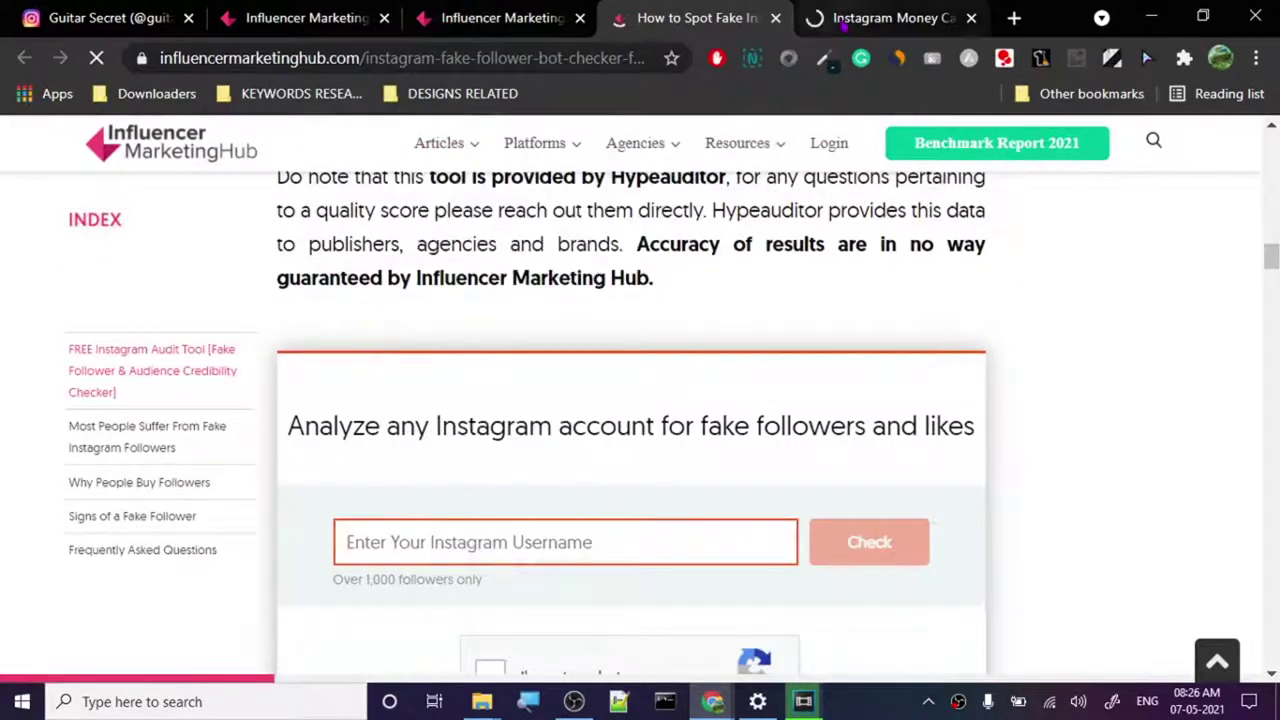
click(841, 24)
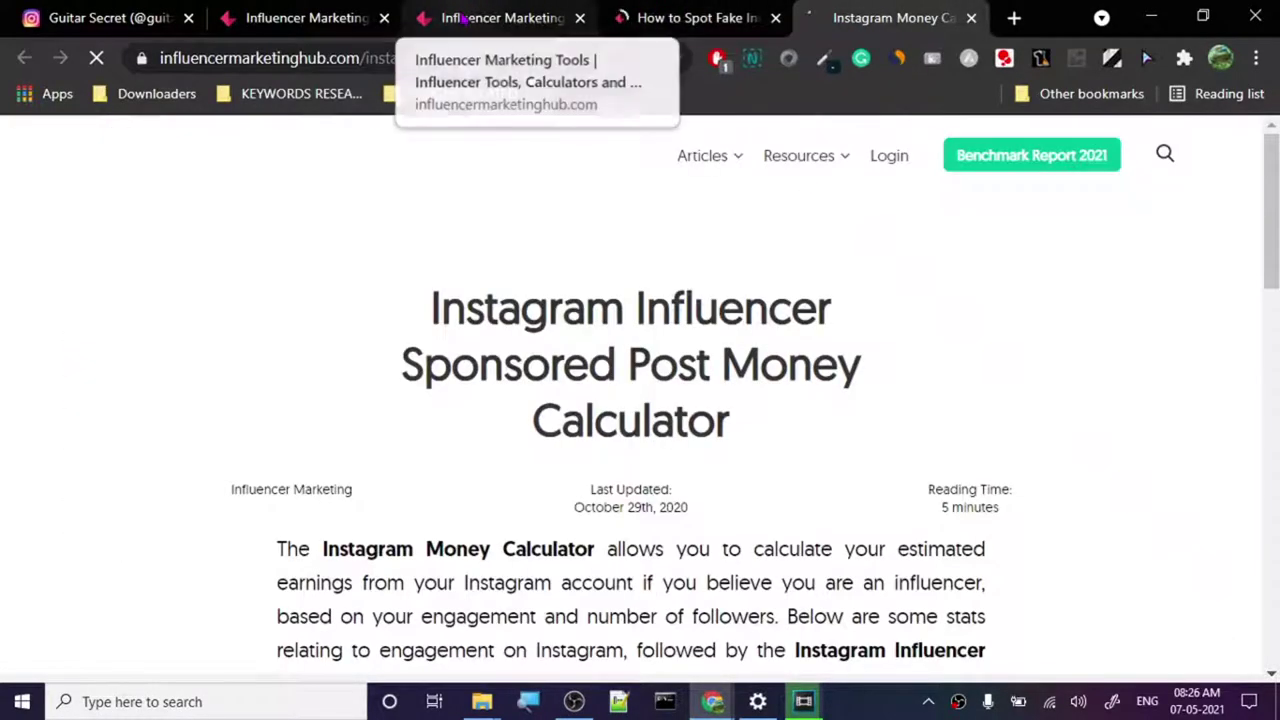
click(690, 17)
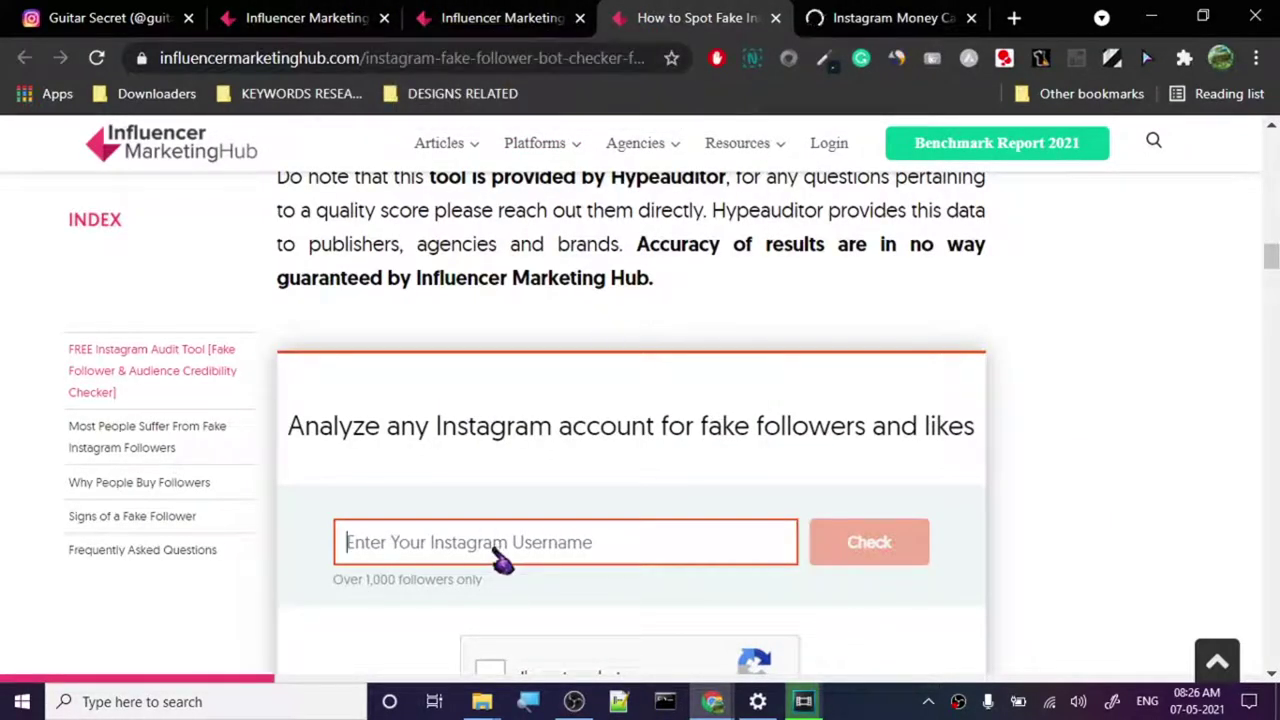
- Audit guitarsecret in the fake-follower checker after ticking 'I'm not a robot'
text(guitarsecret)
scroll(495, 540, down, 2)
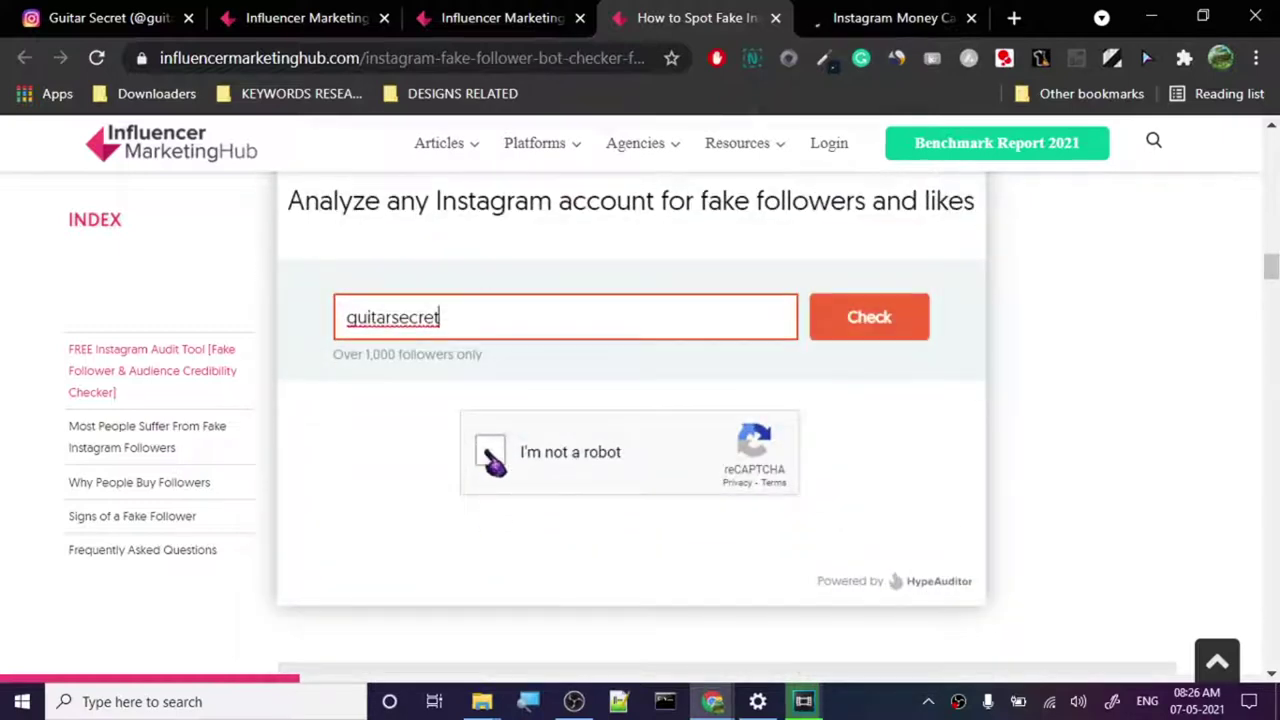
click(491, 455)
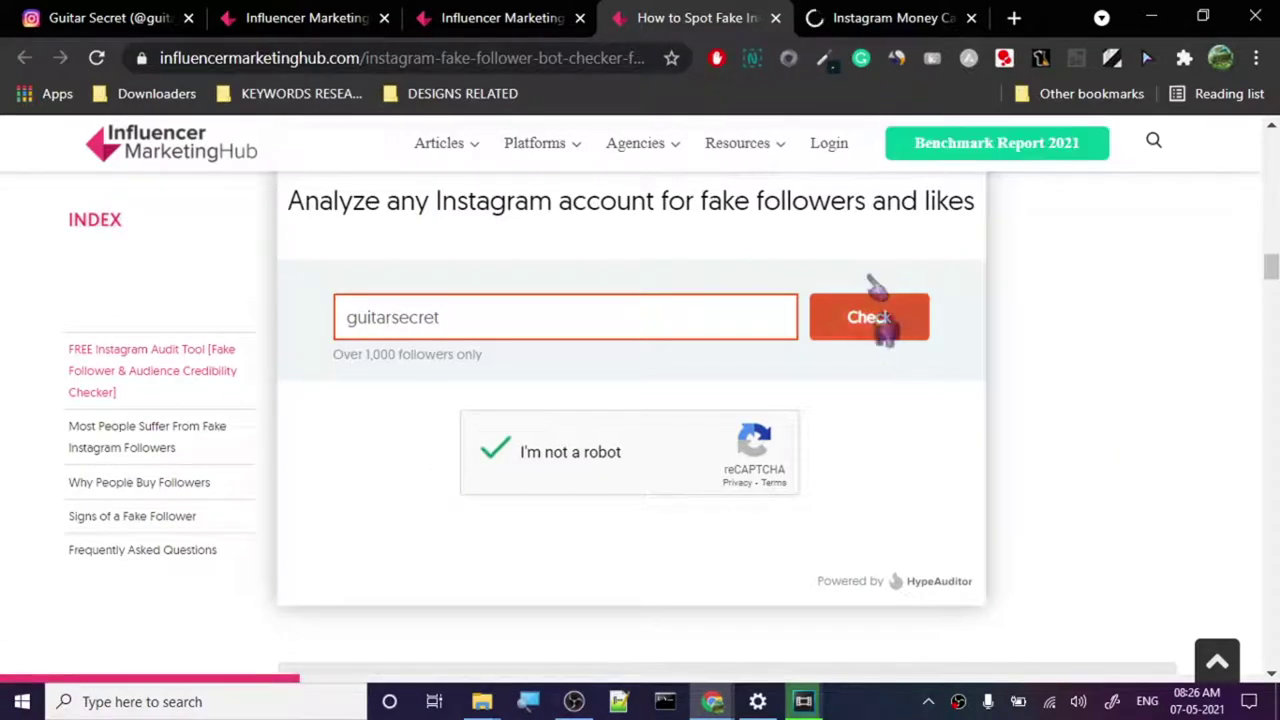
click(871, 335)
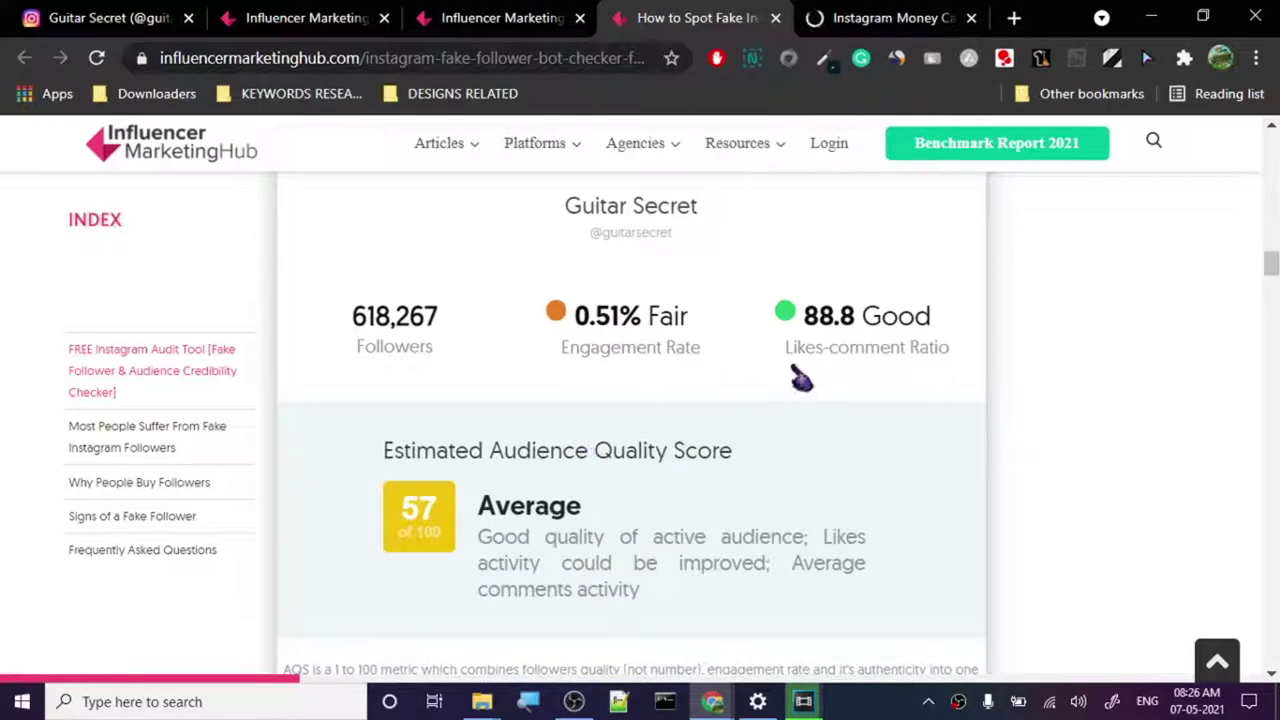
- Scroll through guitarsecret's audit: 618,267 followers, 0.51% engagement, quality score 57
scroll(527, 407, up, 2)
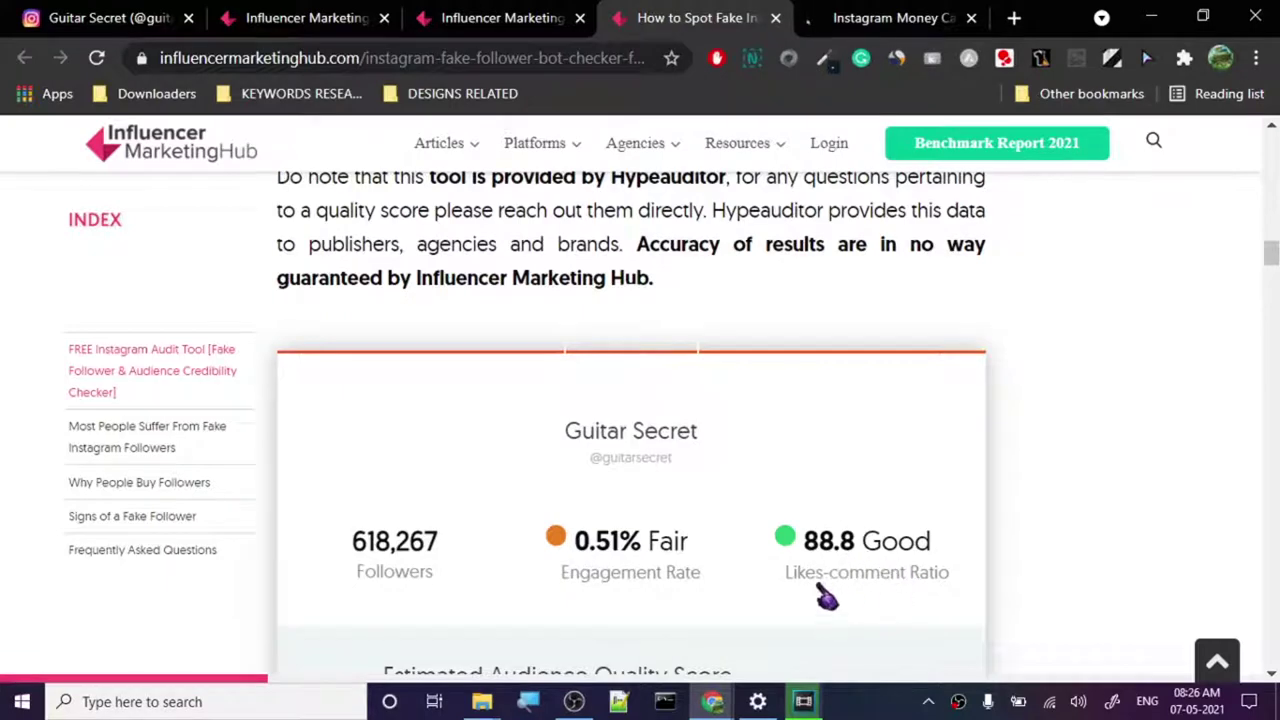
scroll(605, 580, down, 2)
scroll(608, 530, down, 2)
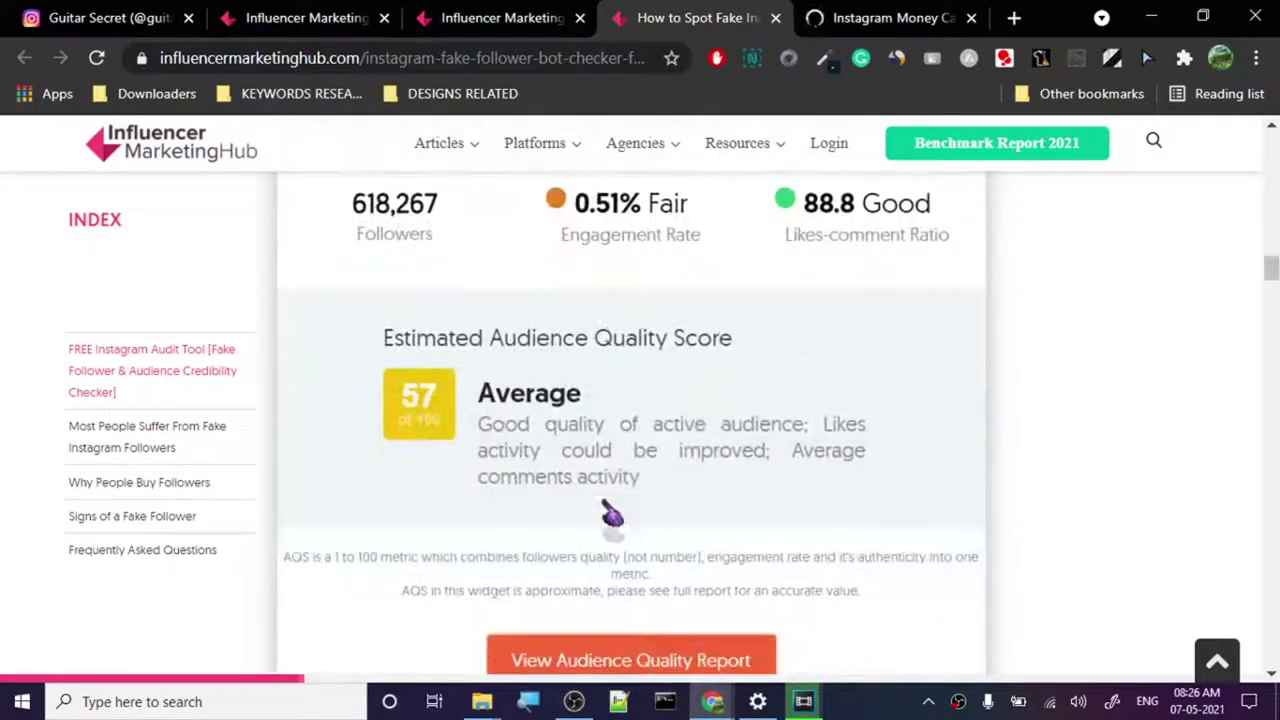
scroll(600, 445, up, 2)
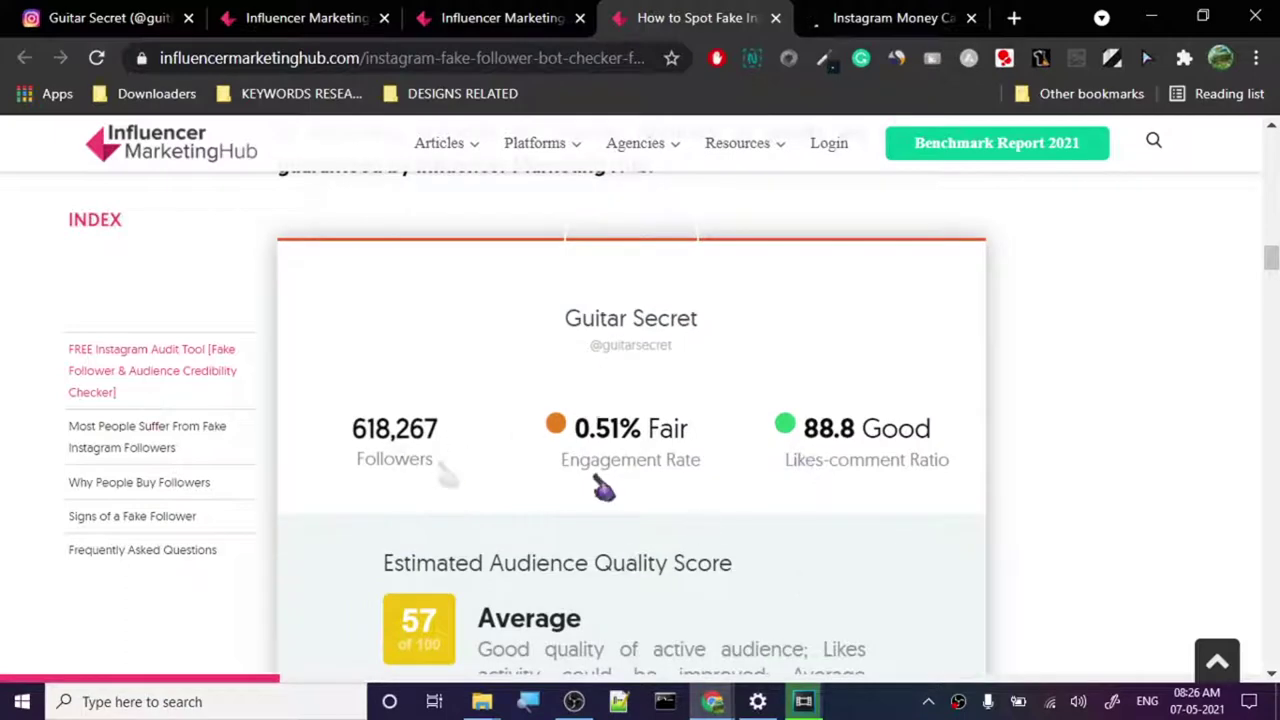
scroll(640, 465, down, 2)
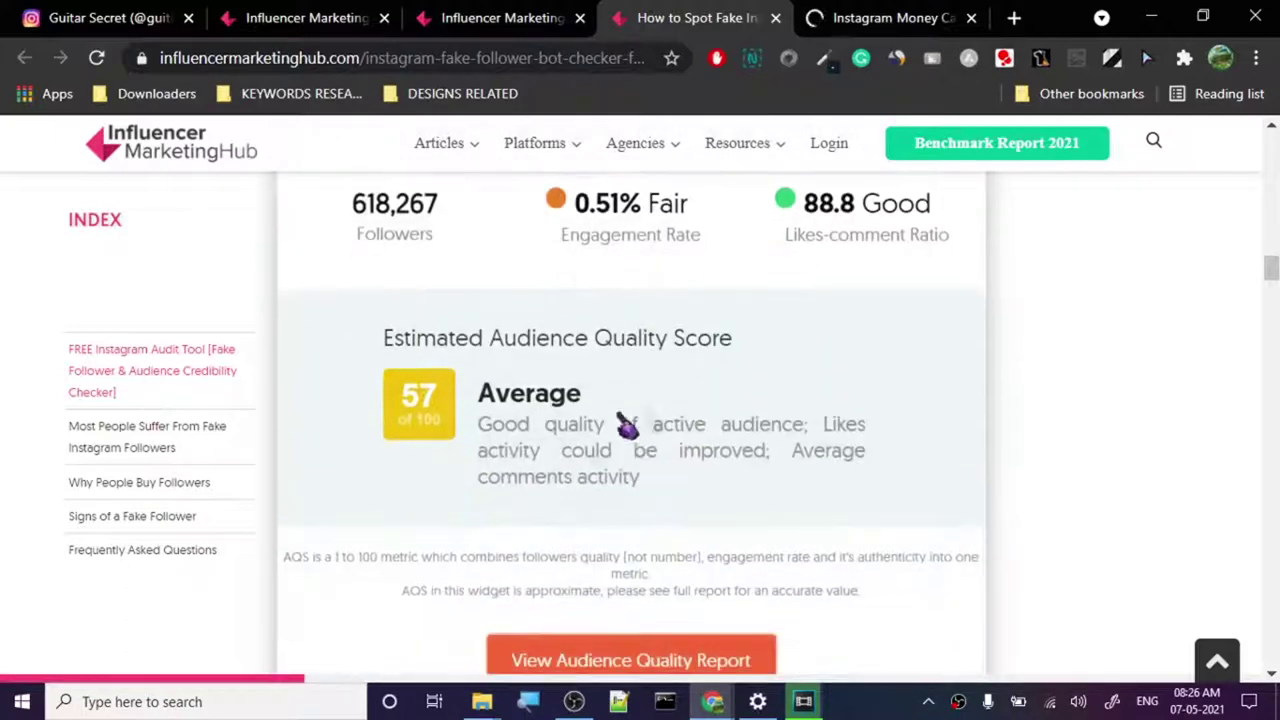
scroll(600, 480, up, 2)
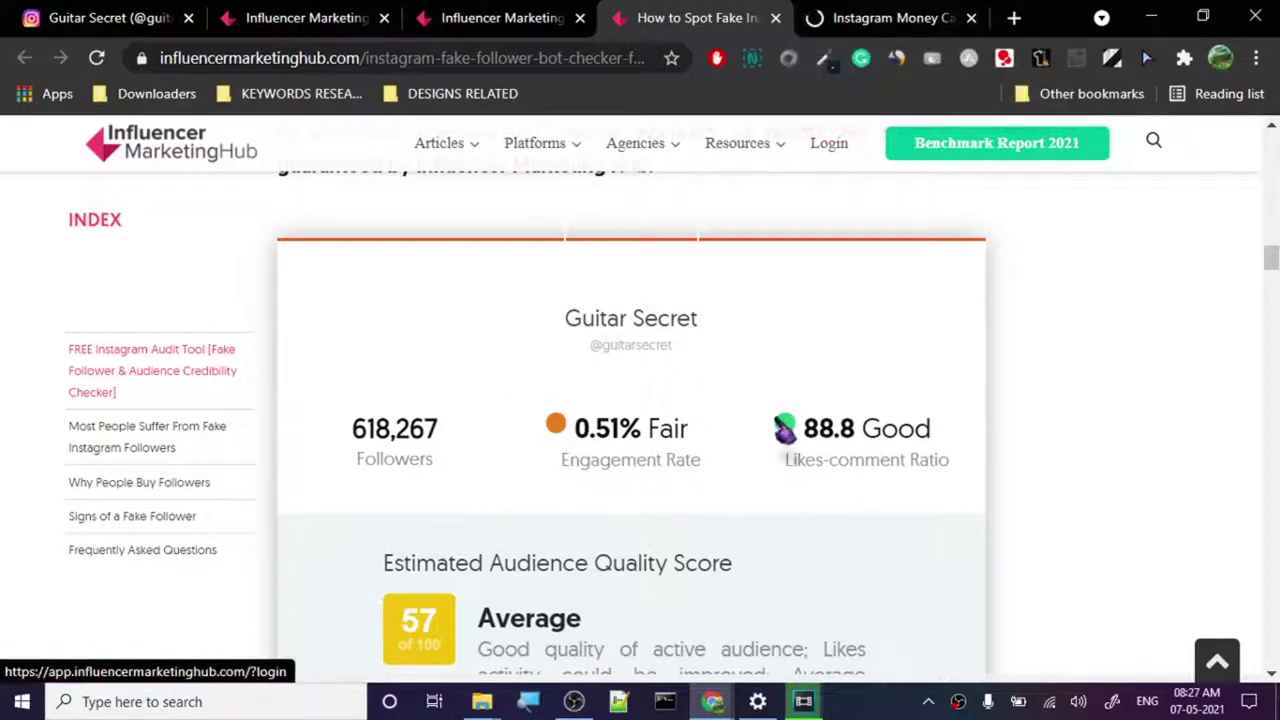
- Compare against the guitarsecret Instagram profile, then return to the audit results
click(52, 10)
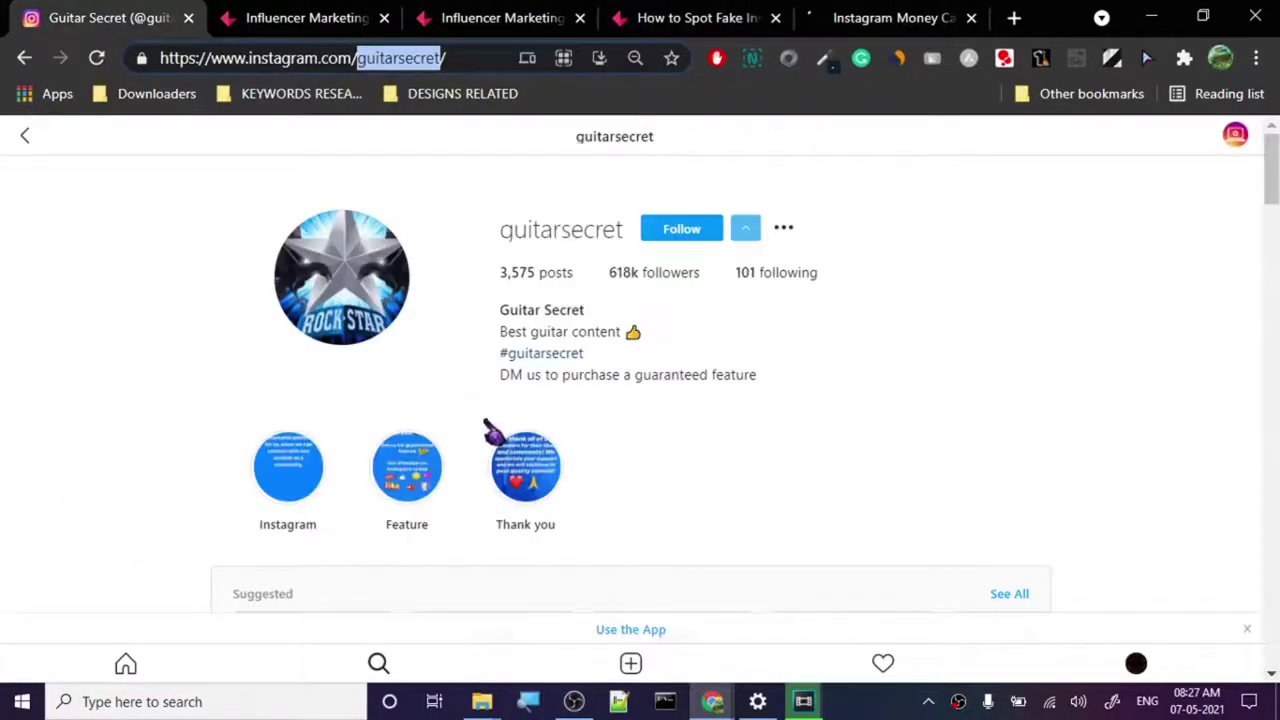
scroll(757, 416, down, 5)
scroll(800, 300, down, 5)
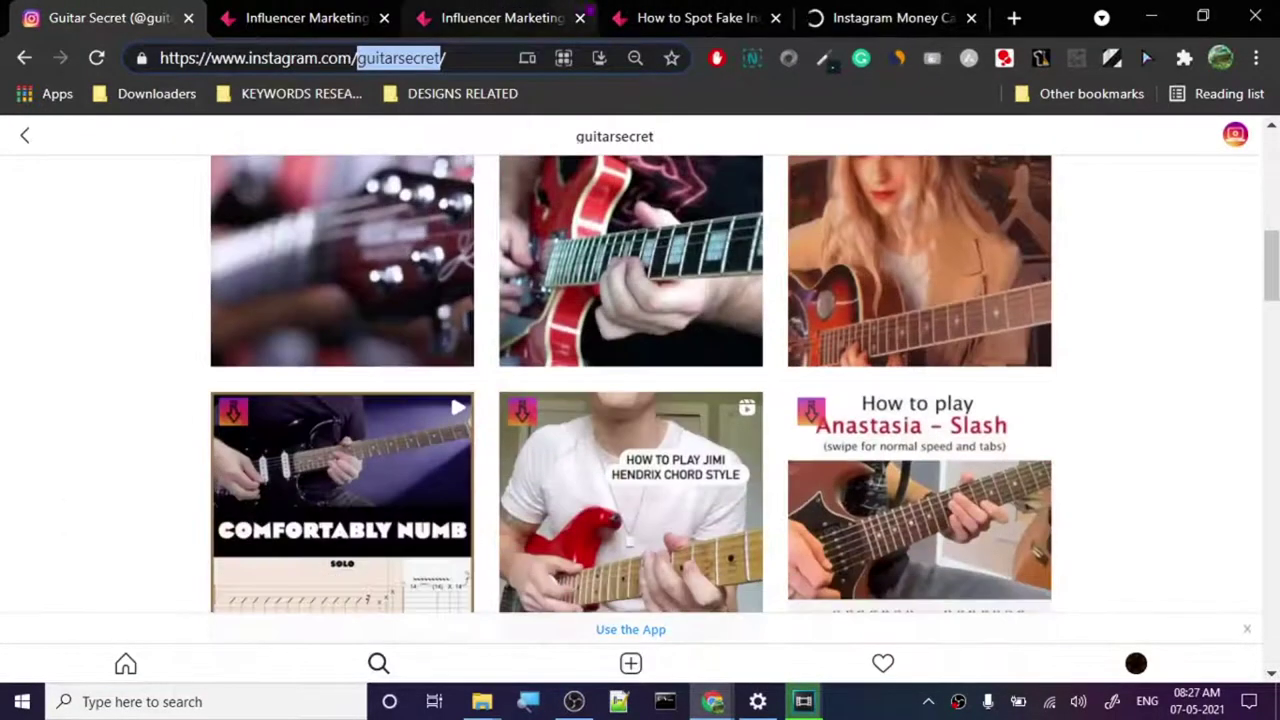
click(645, 10)
- Review the audit's likes-comment ratio of 88.8, rated Good
scroll(473, 380, down, 2)
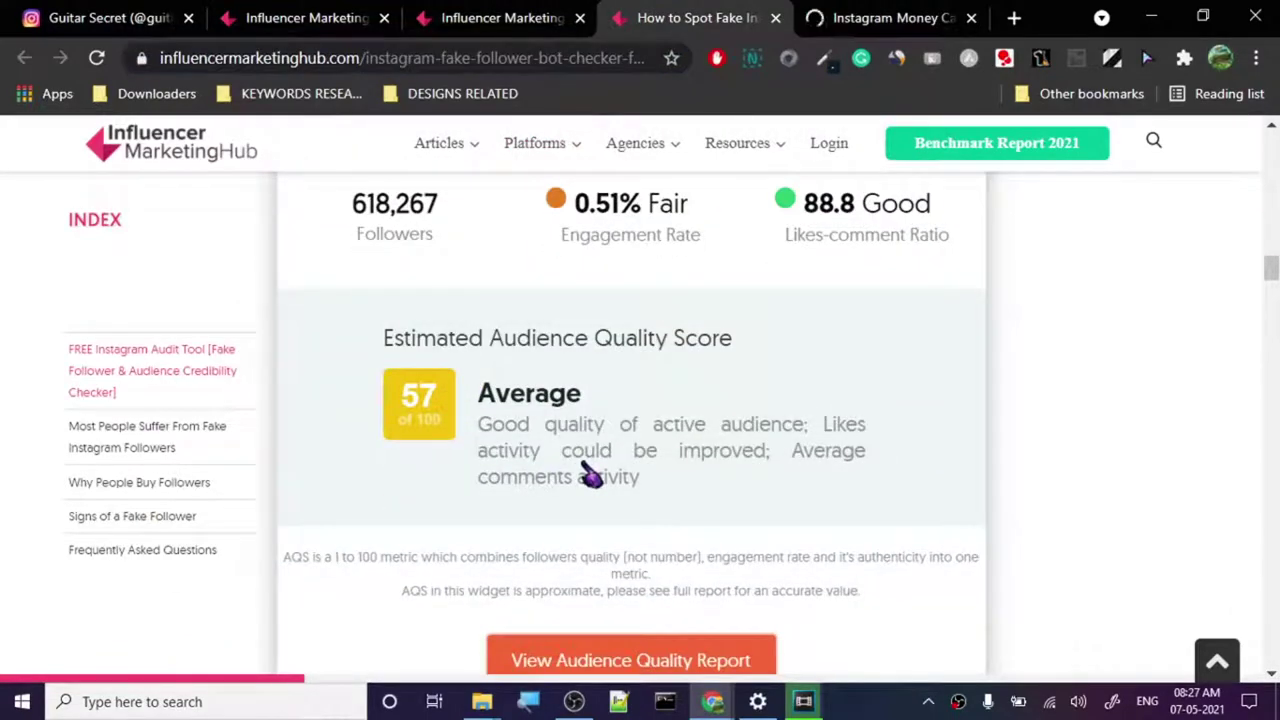
scroll(560, 531, up, 5)
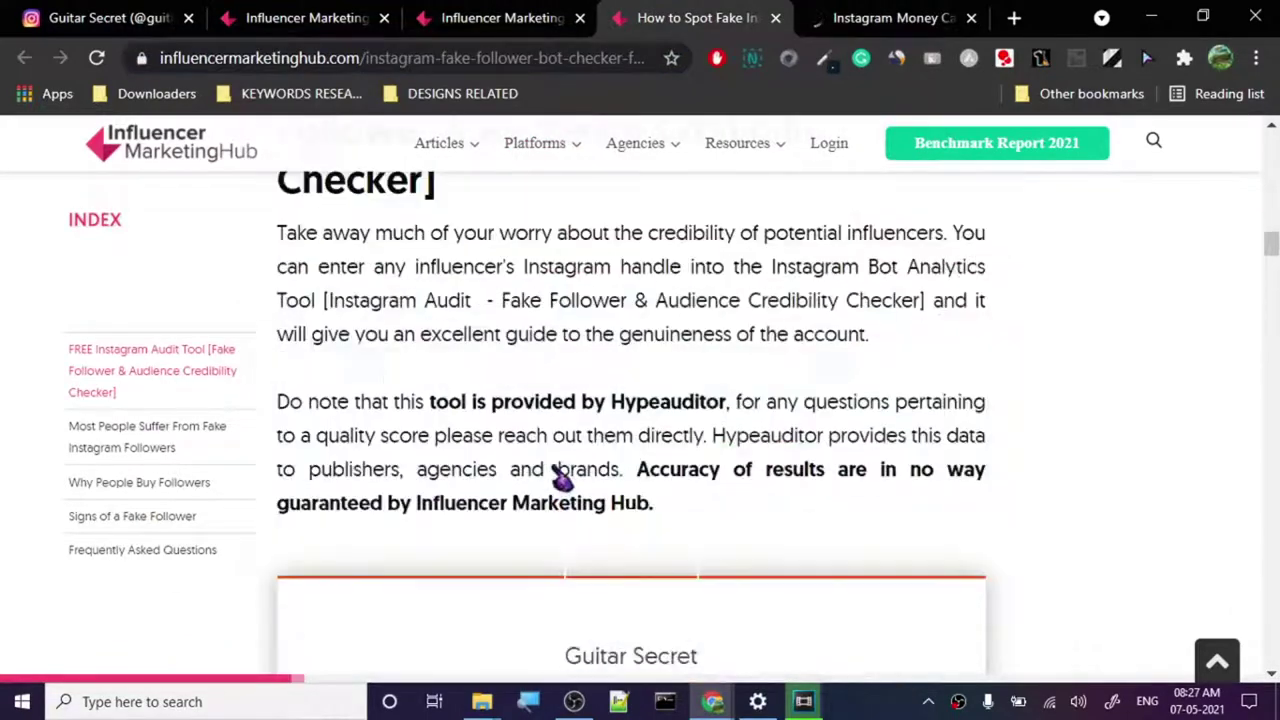
scroll(555, 531, up, 3)
scroll(550, 530, up, 1)
scroll(540, 530, down, 2)
scroll(540, 530, down, 4)
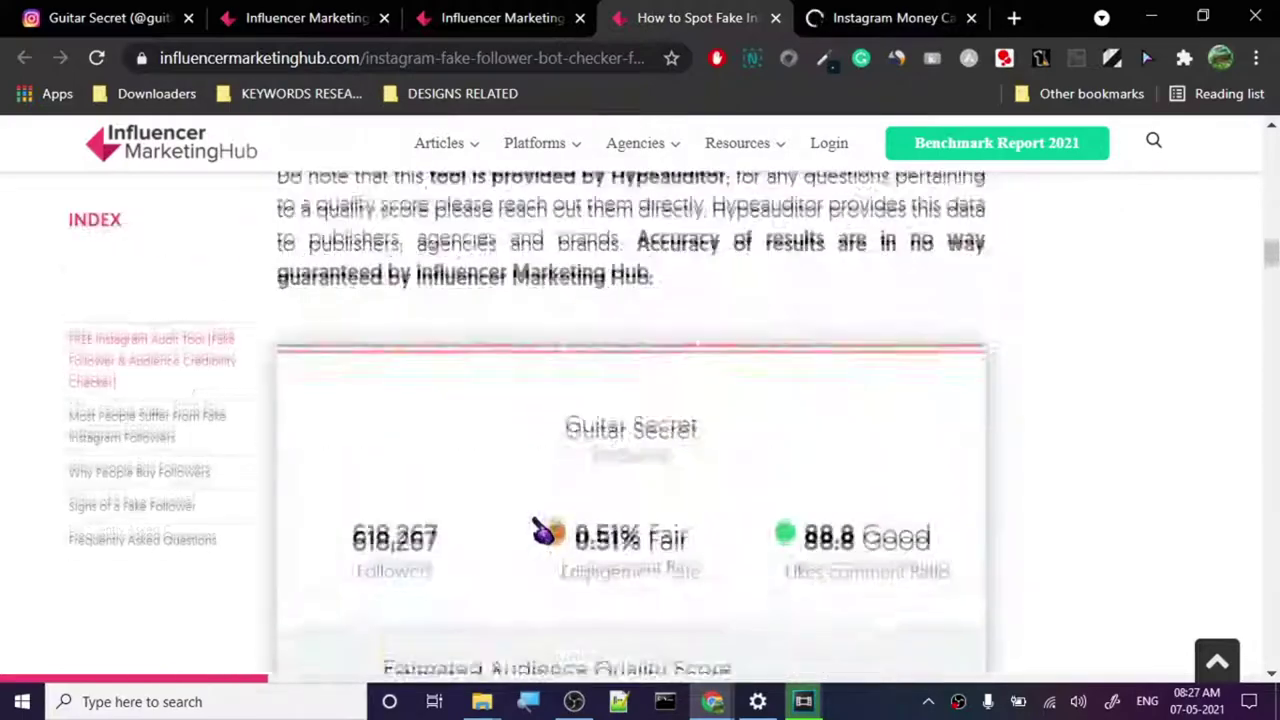
scroll(540, 530, down, 3)
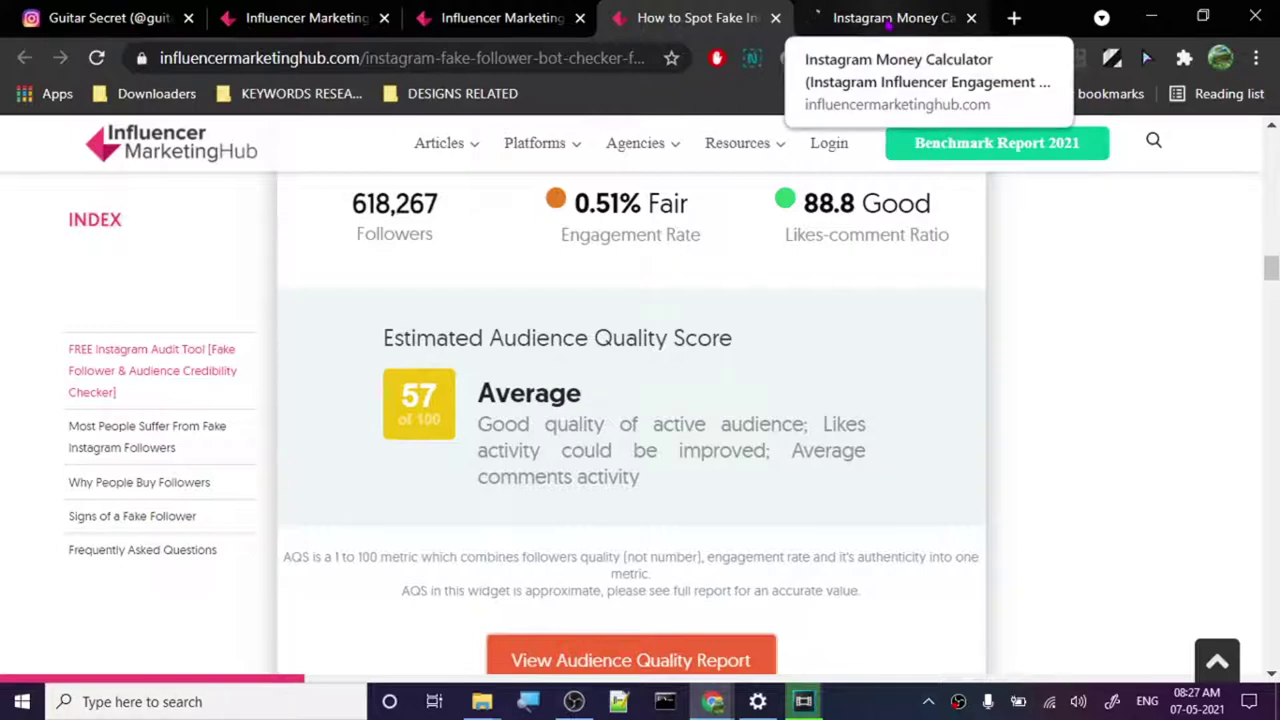
scroll(491, 360, up, 2)
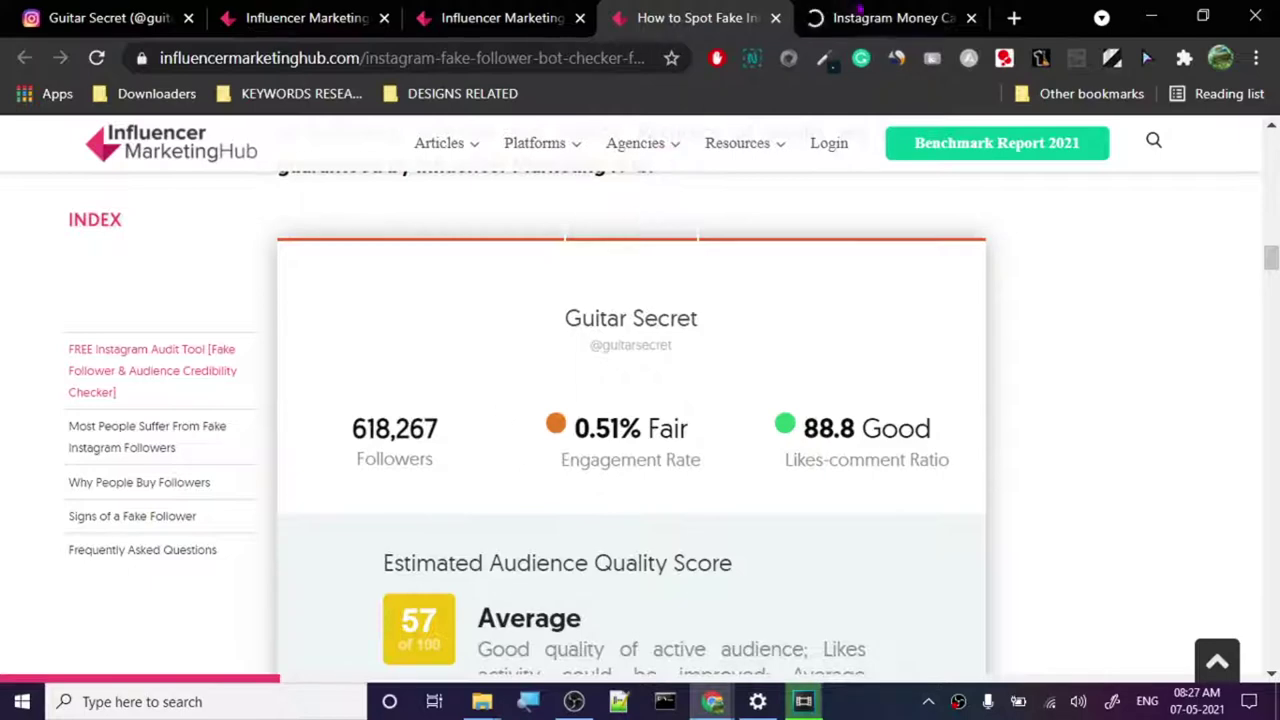
- Estimate guitarsecret's earnings in the Instagram Money Calculator: $1,845–$3,075 per post
click(856, 30)
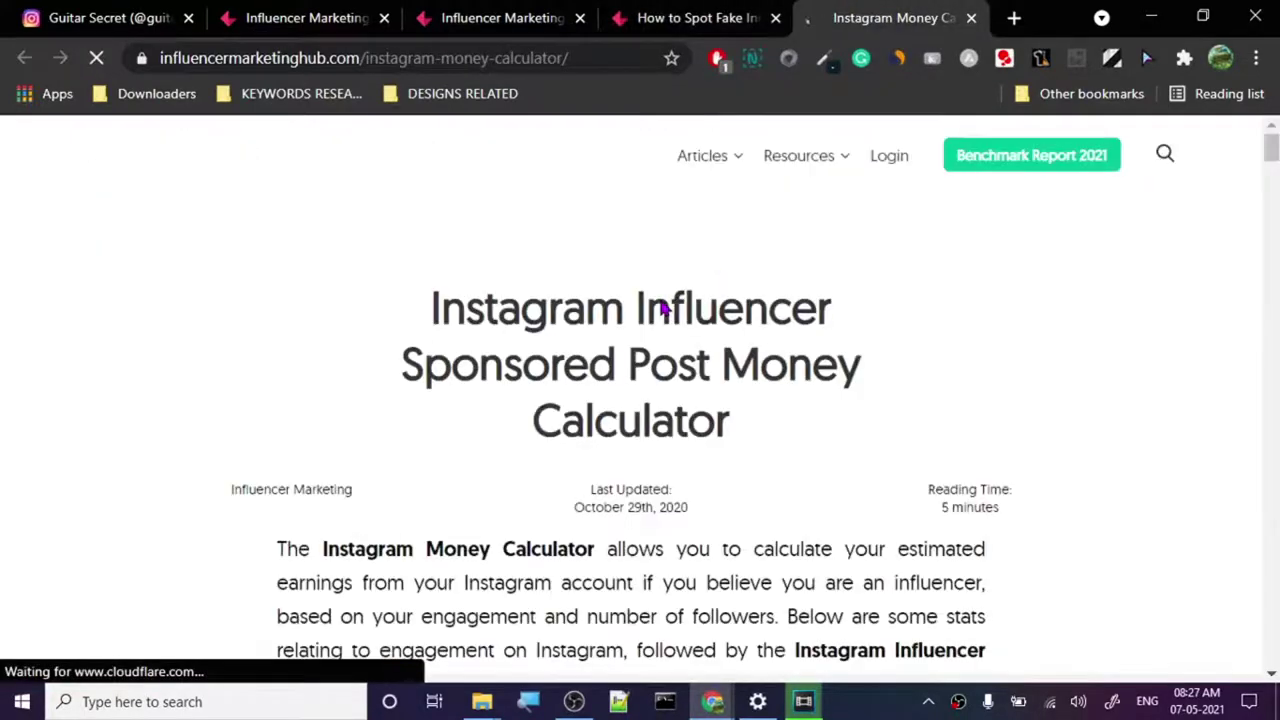
scroll(553, 347, down, 2)
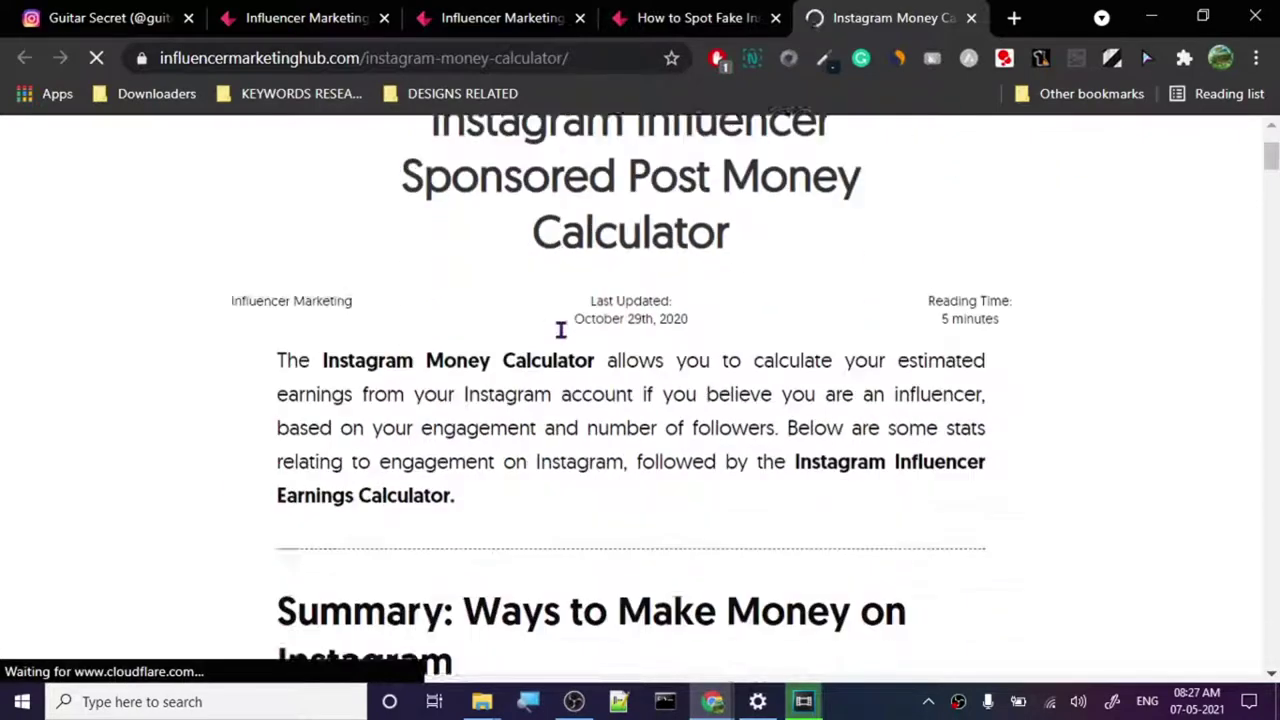
scroll(563, 329, down, 1)
scroll(509, 354, down, 5)
scroll(463, 400, down, 8)
scroll(392, 420, down, 2)
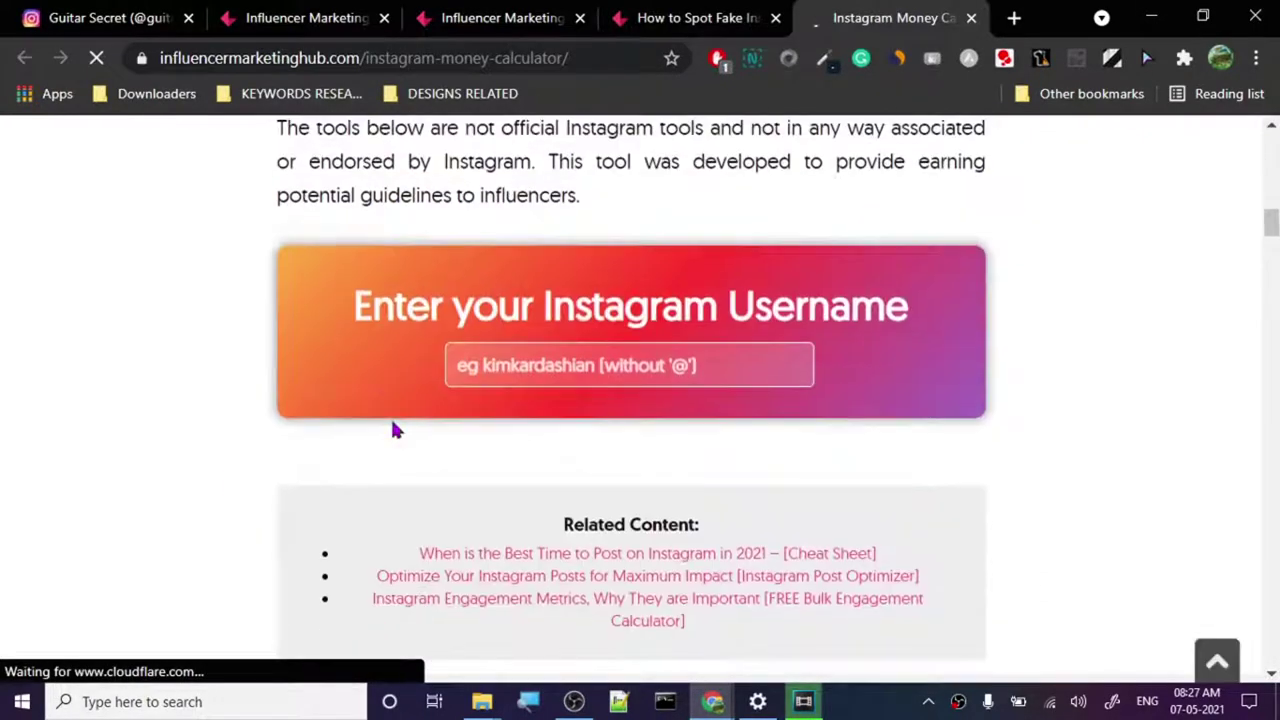
click(518, 366)
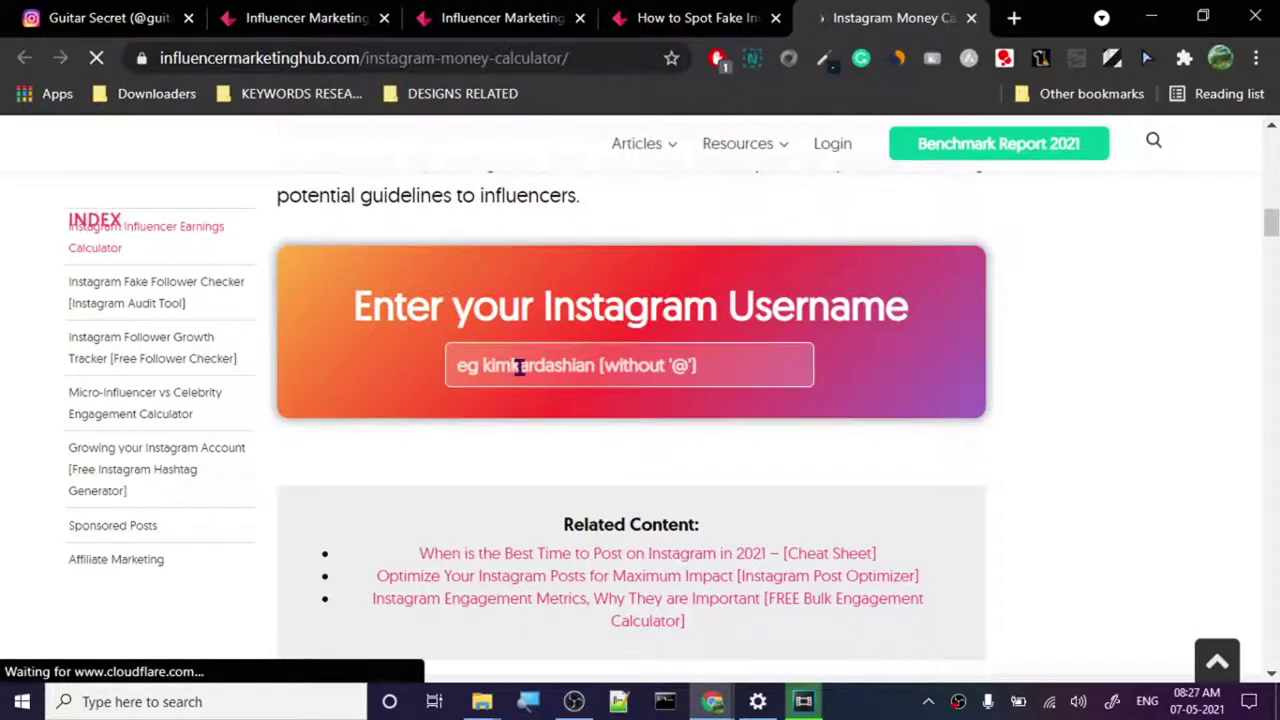
text(guitarsecret)
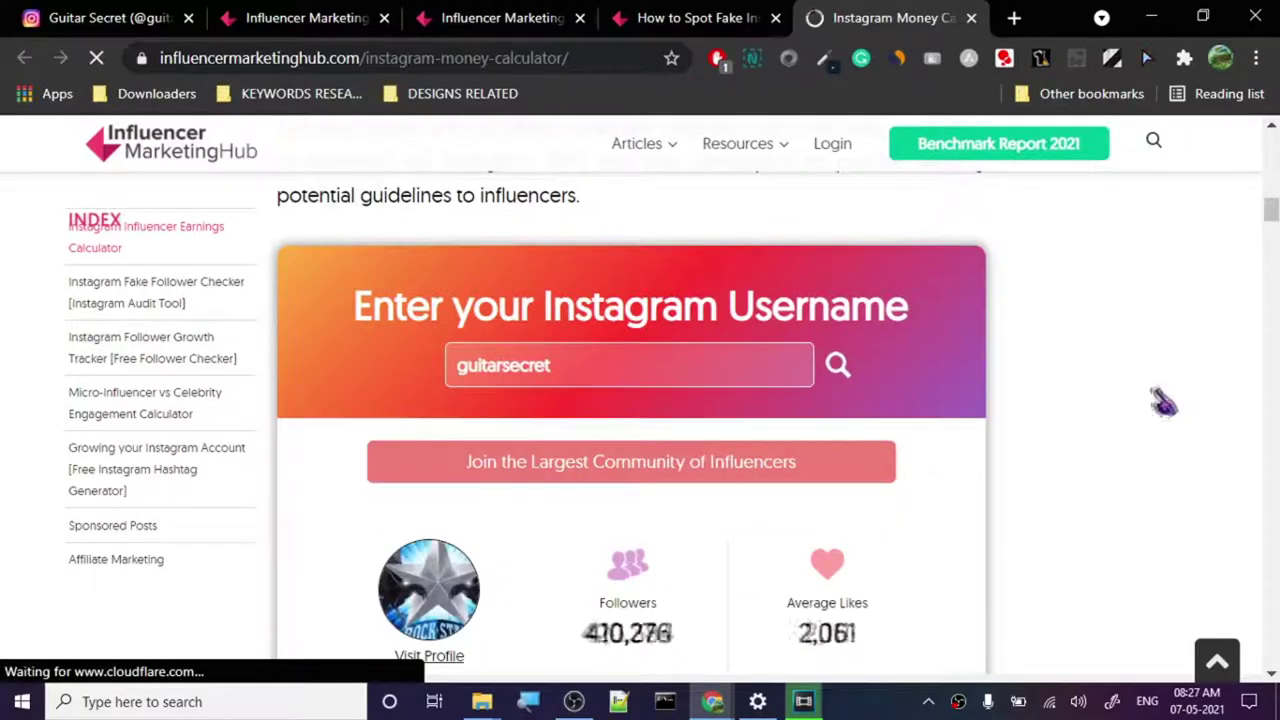
scroll(1165, 404, down, 3)
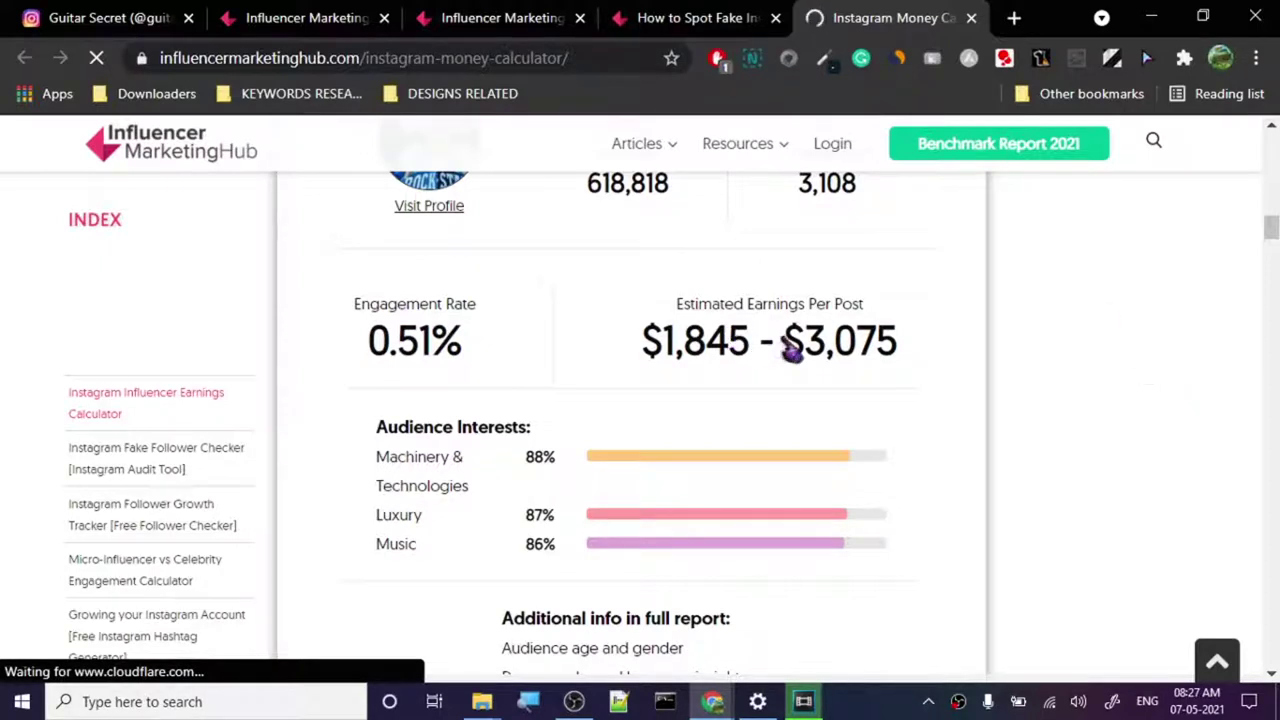
- Review the $1,845–$3,075 estimate, glancing at the guitarsecret Instagram tab and back
scroll(823, 429, down, 2)
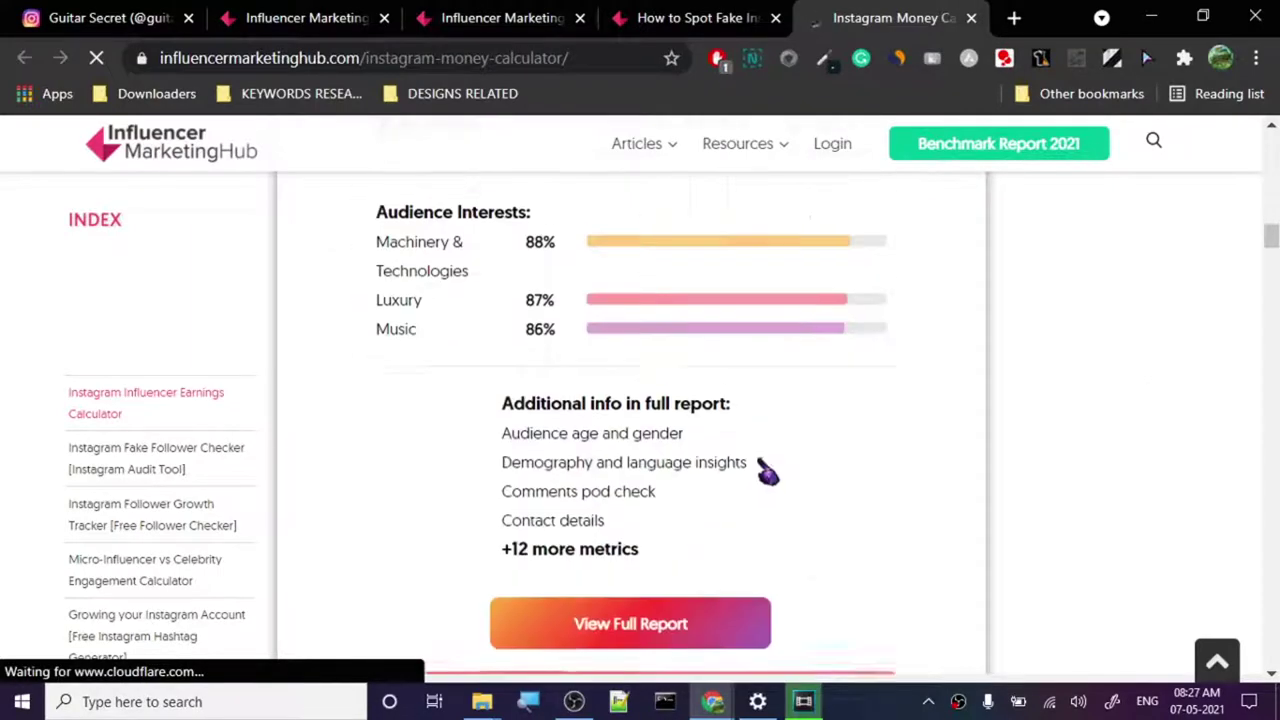
scroll(766, 471, down, 3)
scroll(503, 460, up, 5)
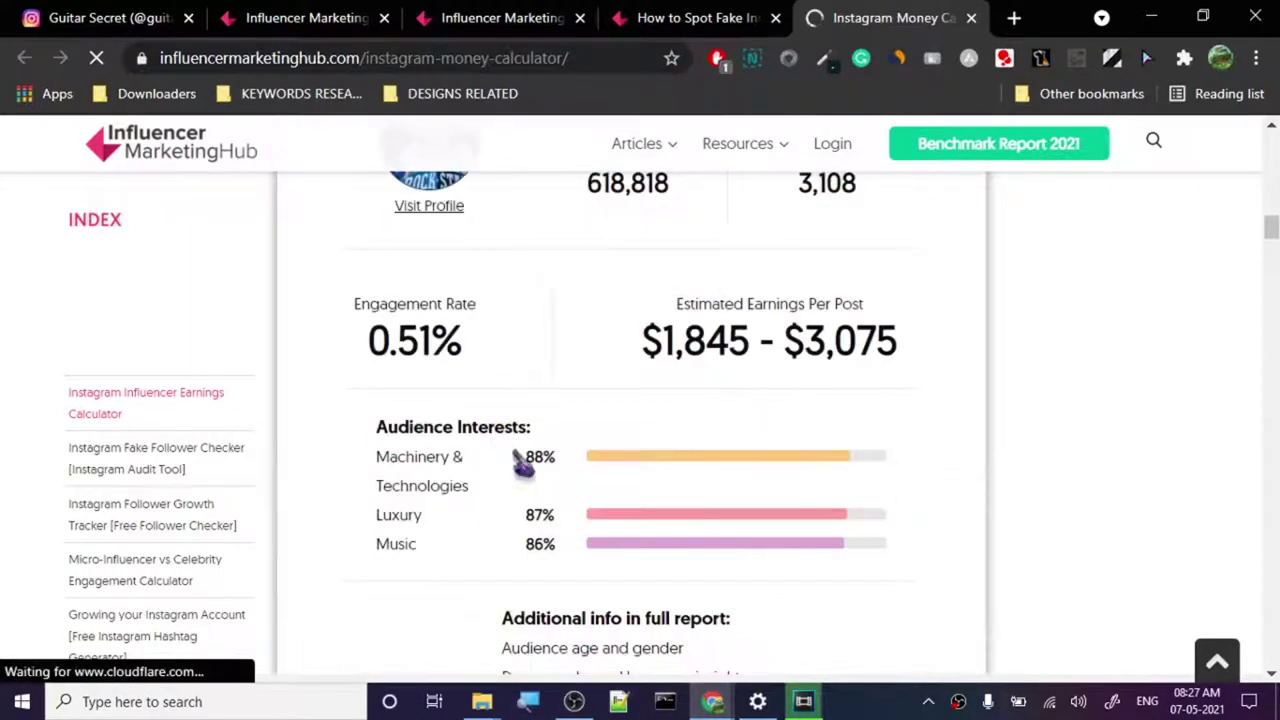
scroll(522, 462, up, 2)
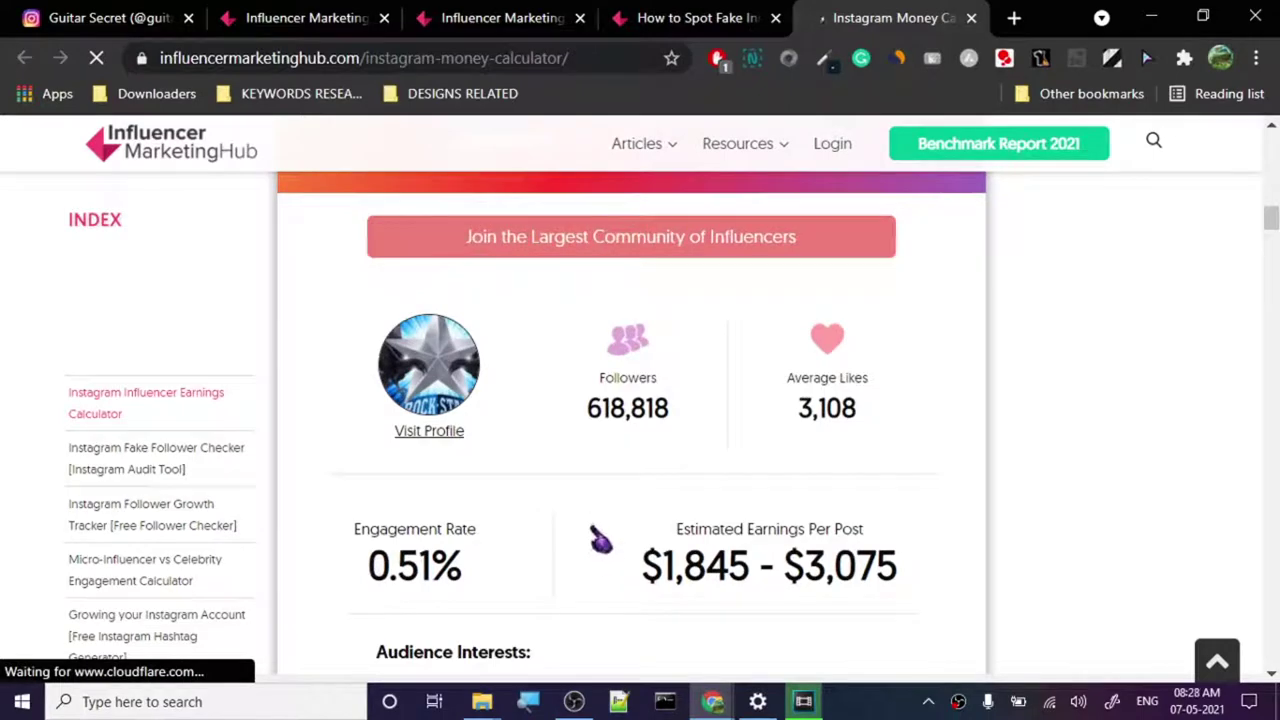
key(ctrl+1)
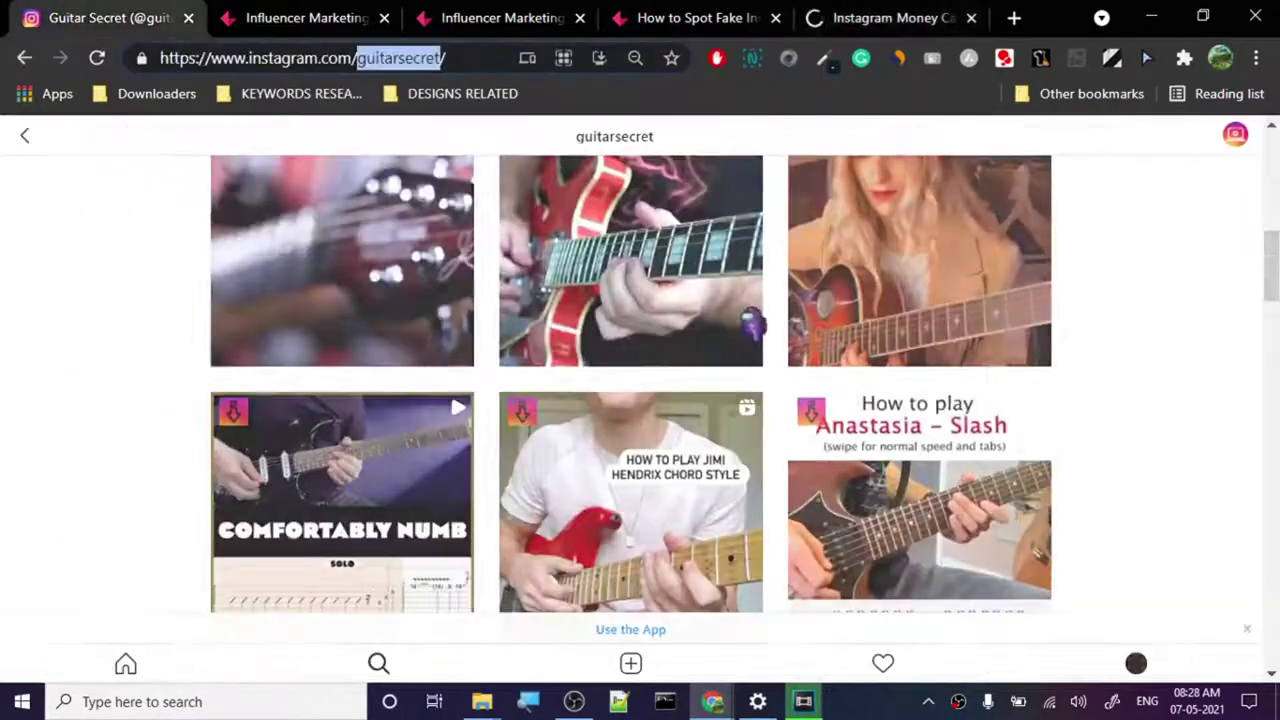
scroll(418, 537, up, 5)
key(ctrl+5)
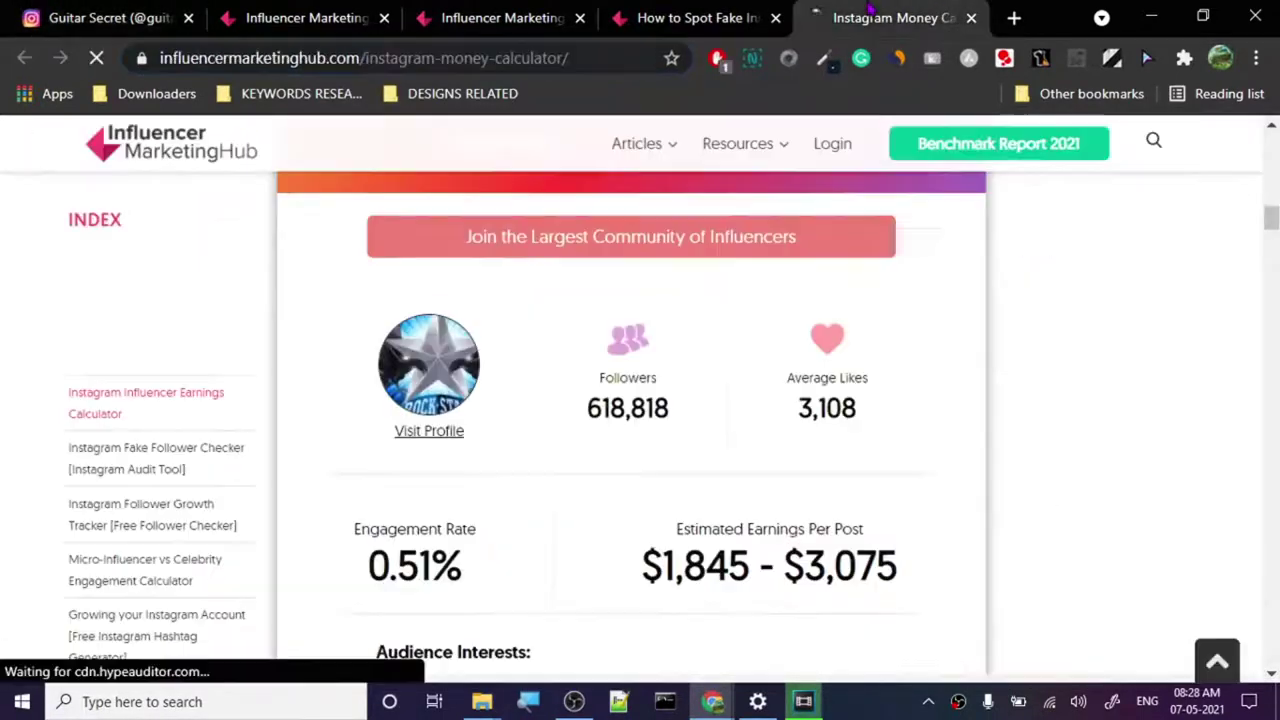
- Wait out the Pages Unresponsive dialog and return to the Influencer Tools directory
scroll(818, 378, down, 2)
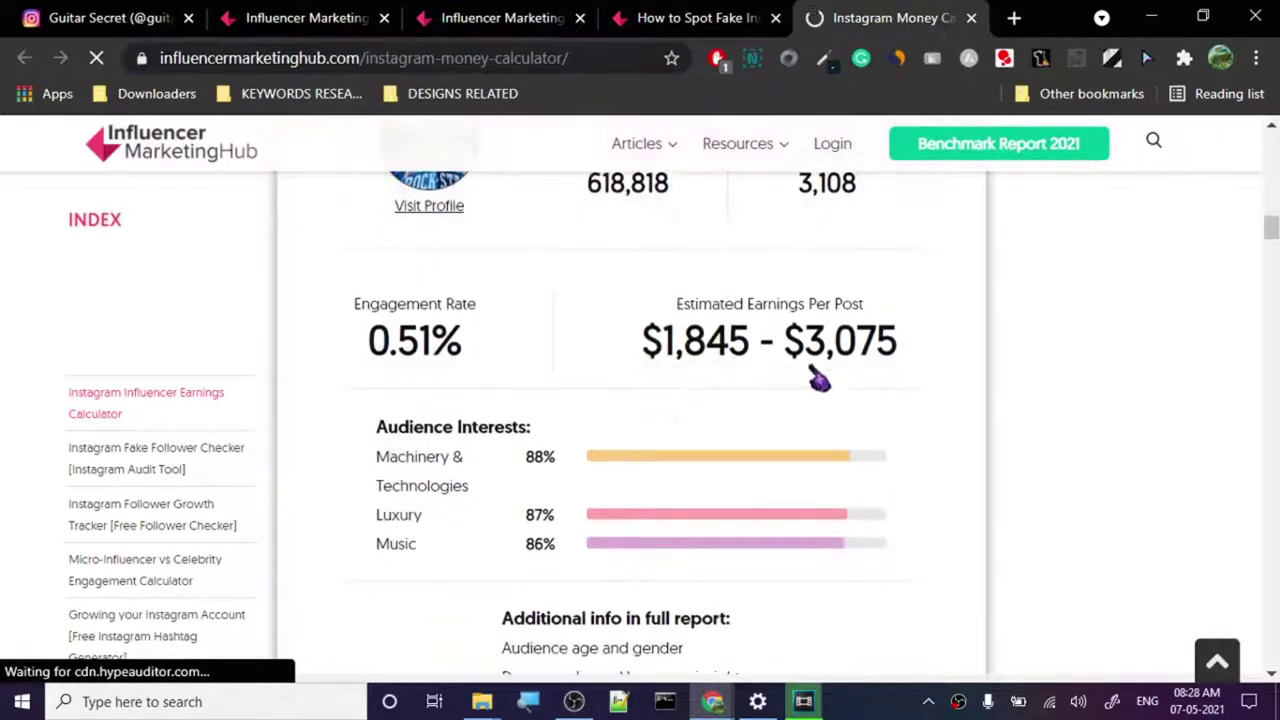
scroll(780, 396, up, 2)
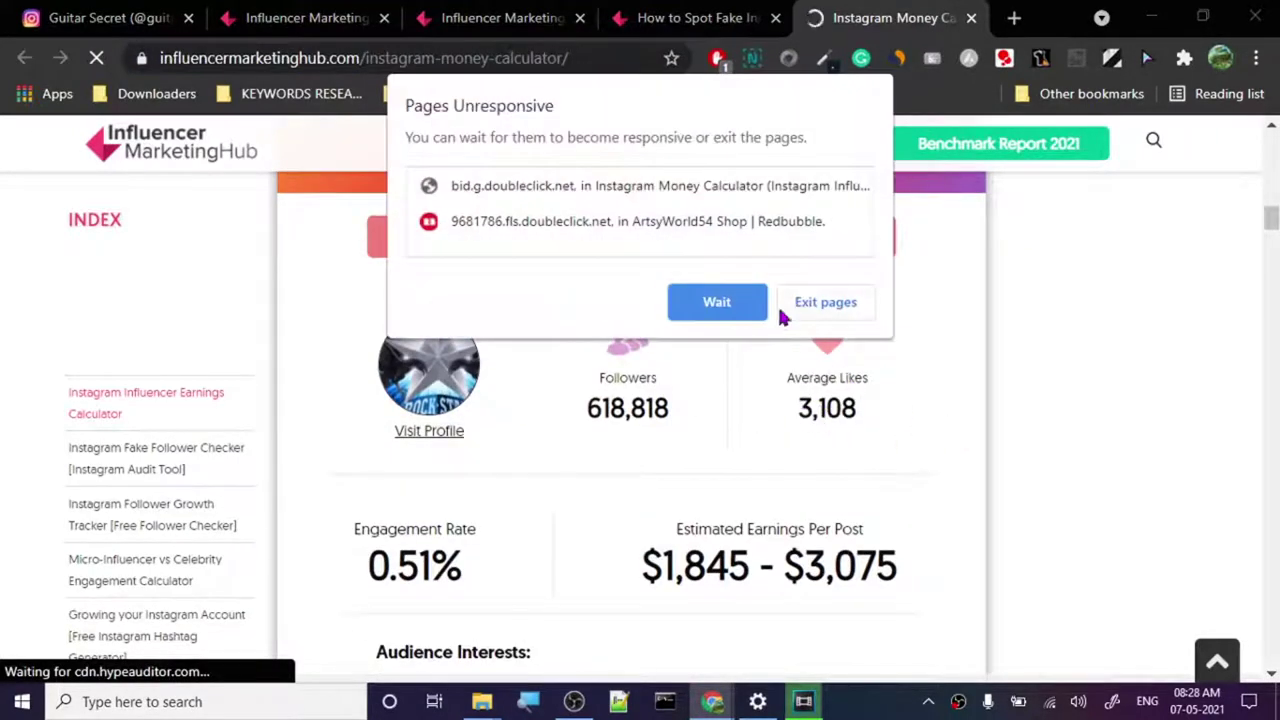
click(720, 305)
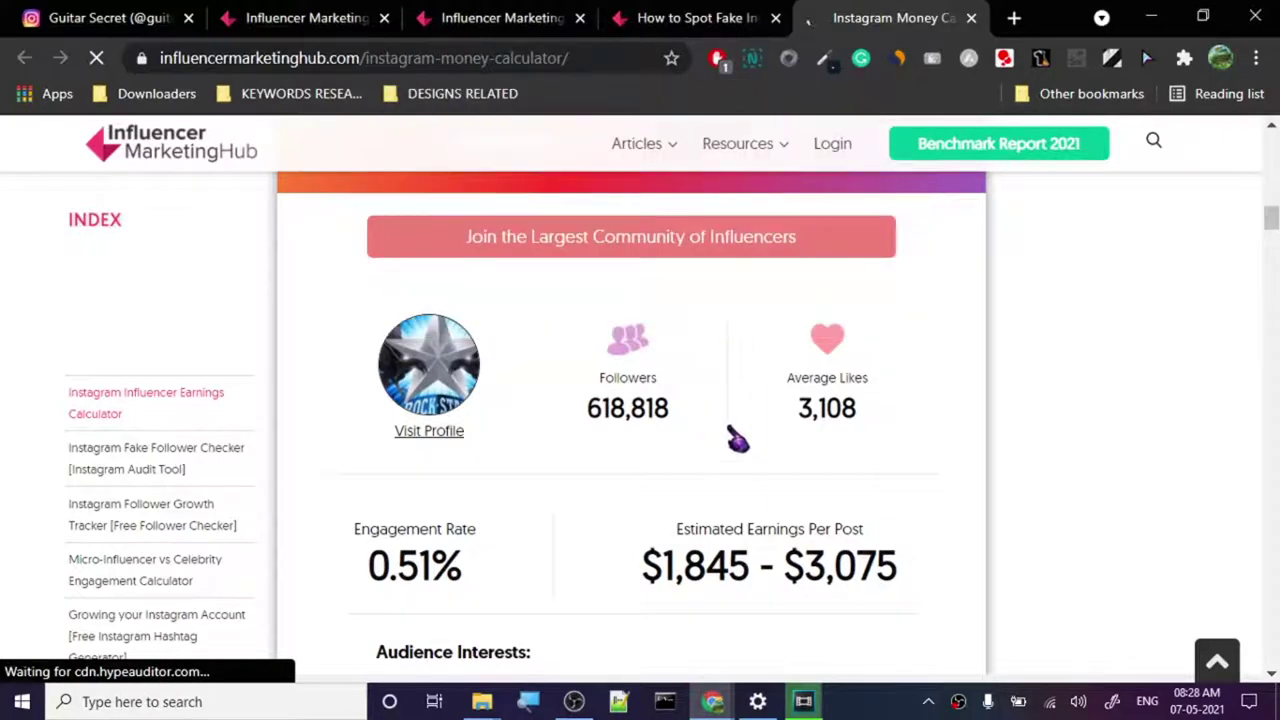
scroll(608, 587, down, 2)
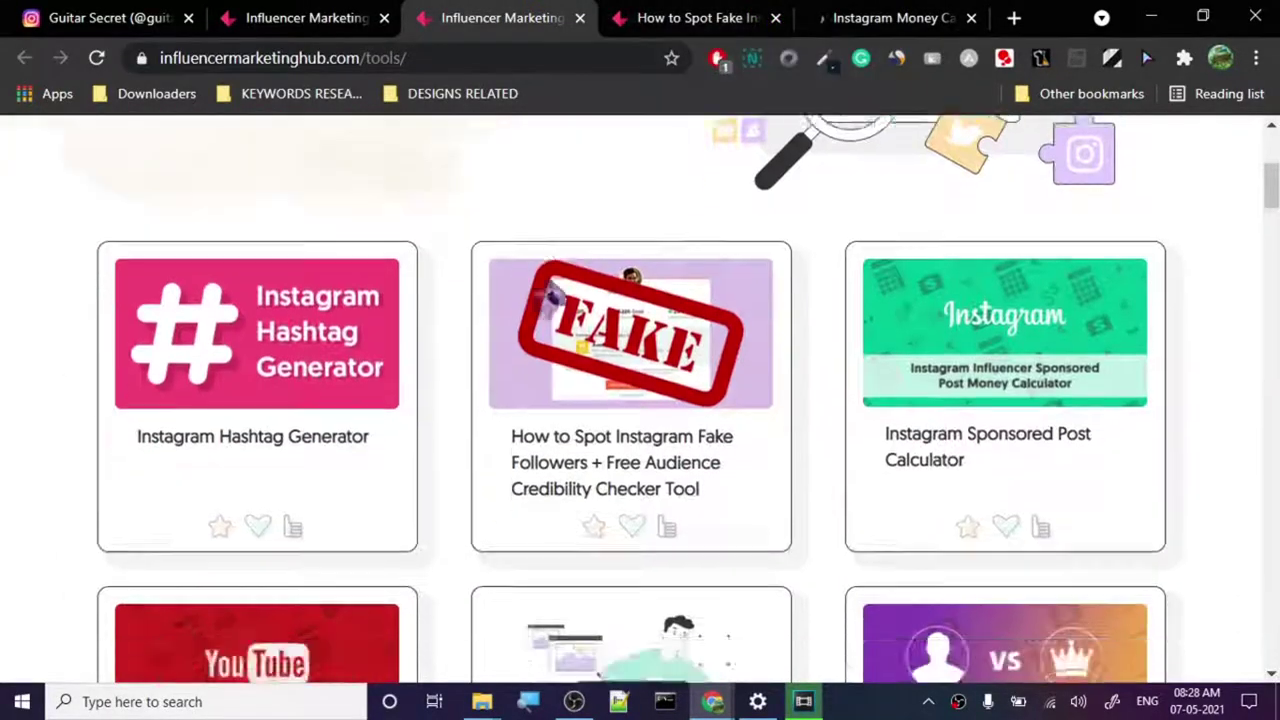
- Open Micro-influencers vs Celebrities in a new tab
scroll(592, 300, down, 4)
scroll(477, 354, down, 2)
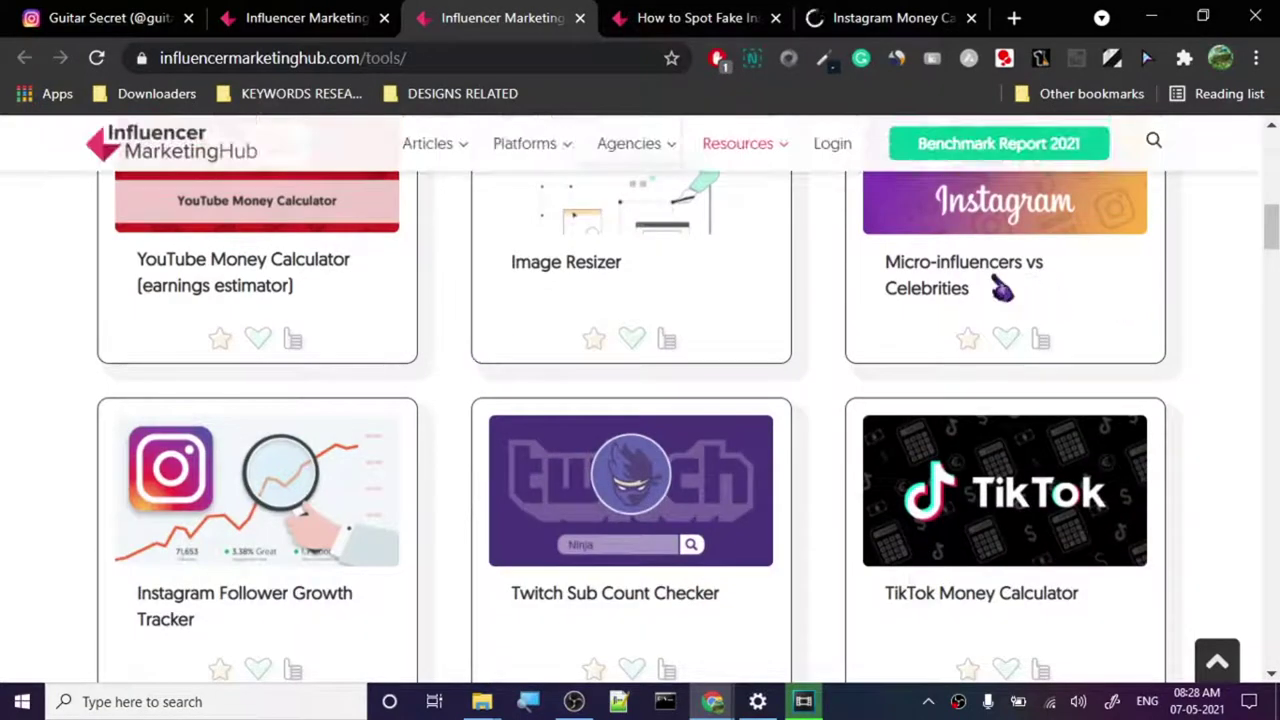
right_click(1000, 290)
click(1245, 332)
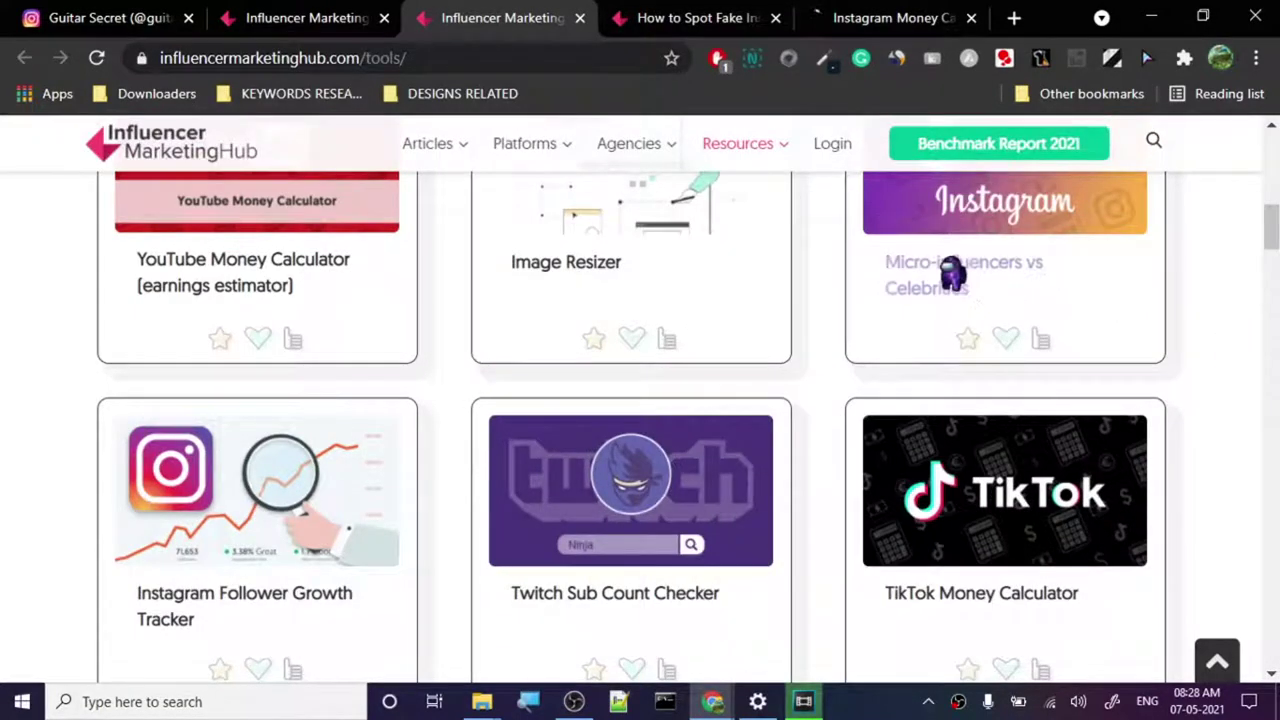
right_click(951, 272)
click(955, 280)
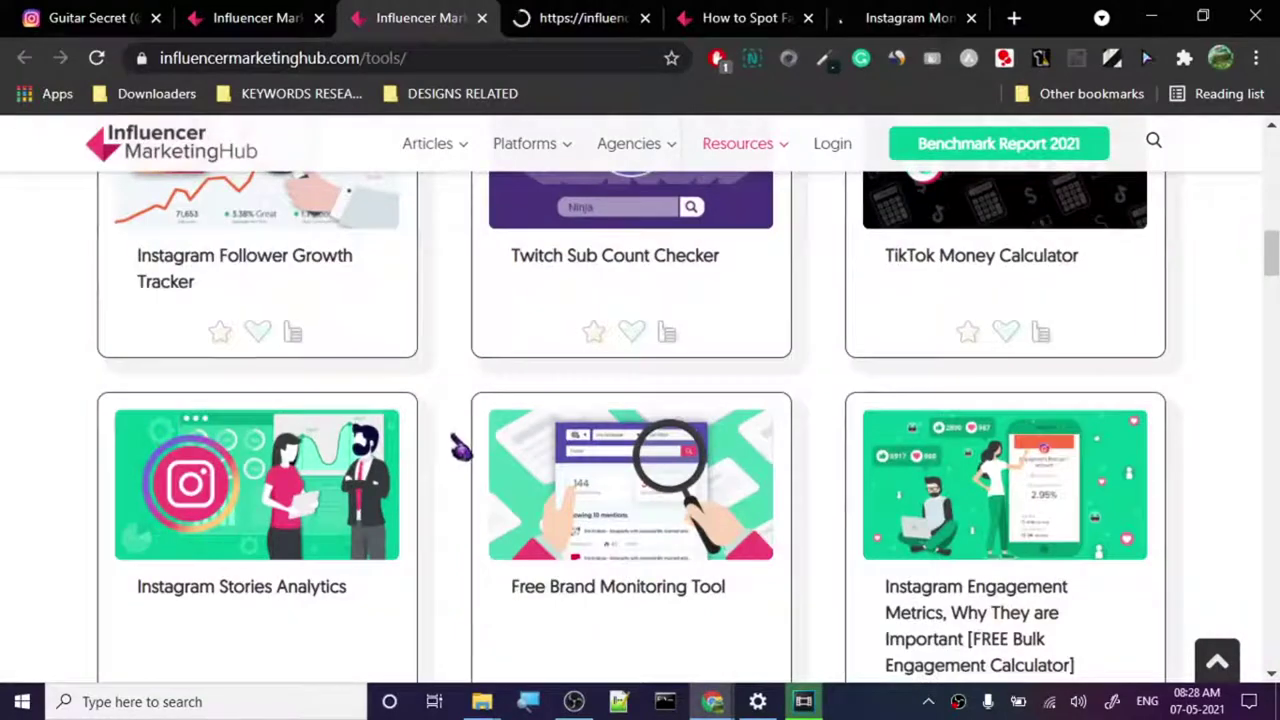
- Open the Free Instagram Fonts Generator and the Instagram Post Optimizer in new tabs
scroll(460, 449, up, 3)
scroll(460, 449, down, 2)
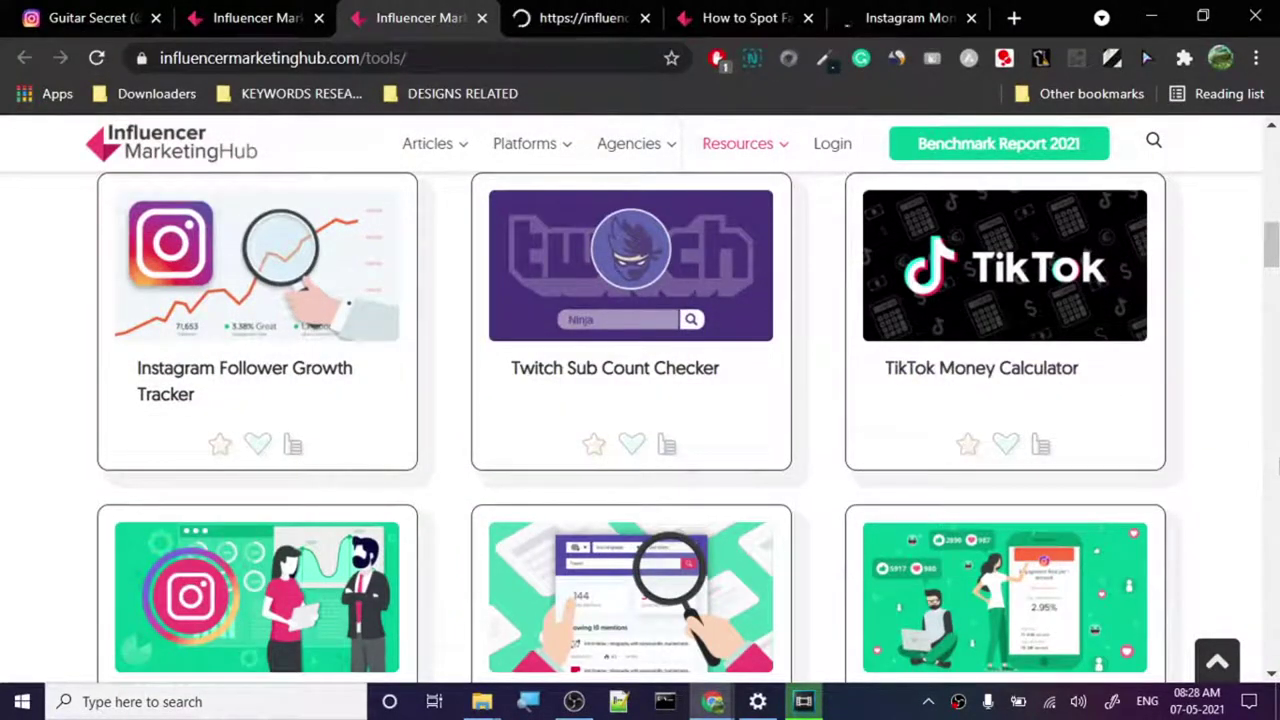
scroll(1266, 506, down, 2)
scroll(448, 512, up, 1)
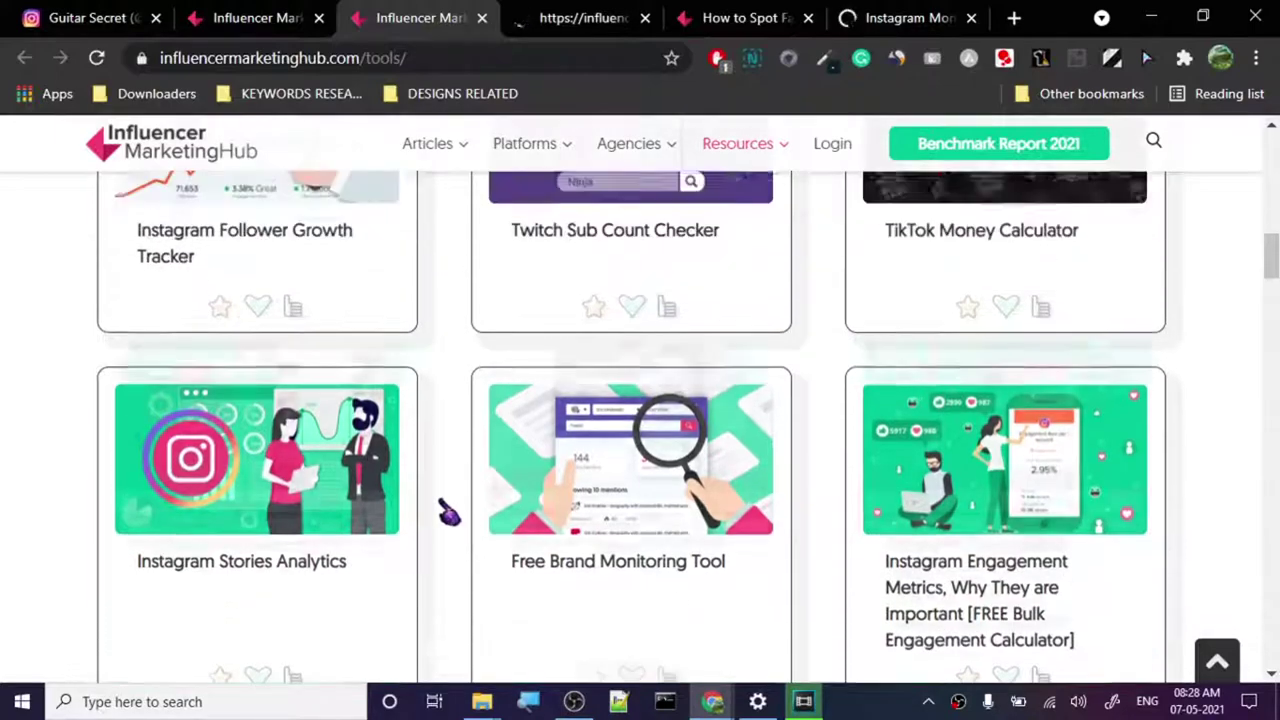
scroll(448, 512, up, 4)
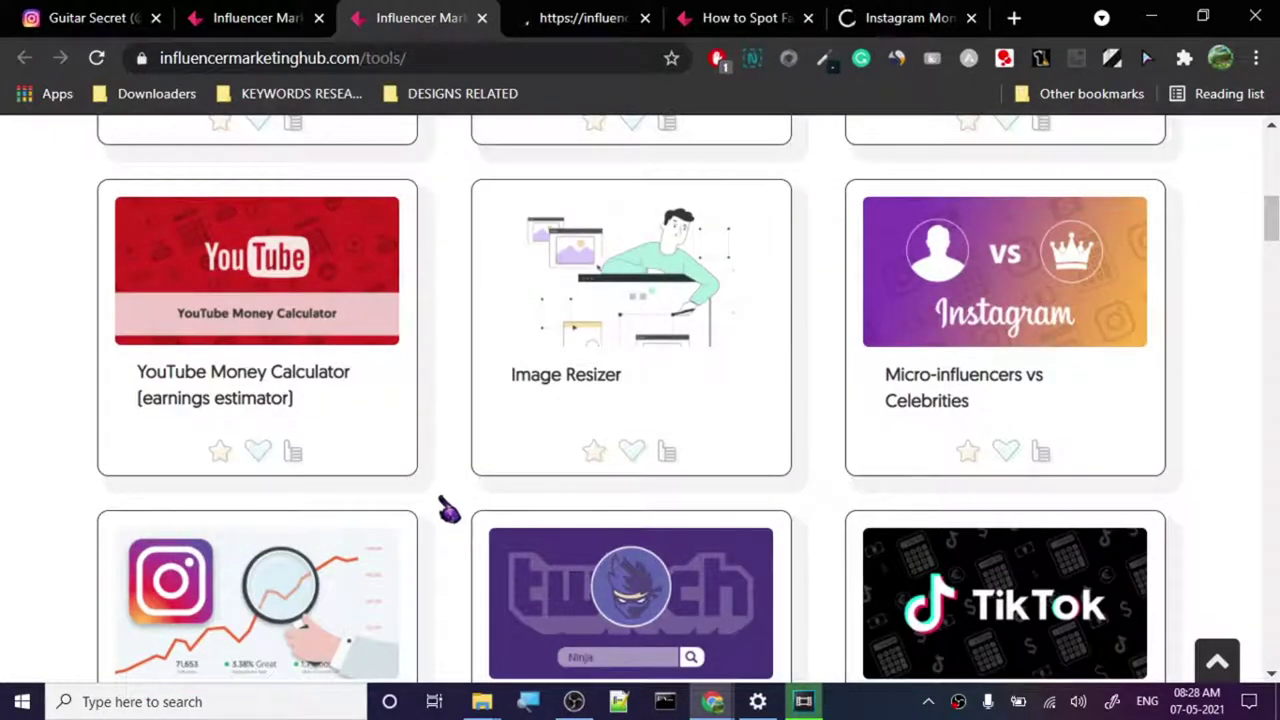
scroll(448, 512, down, 2)
scroll(448, 510, down, 1)
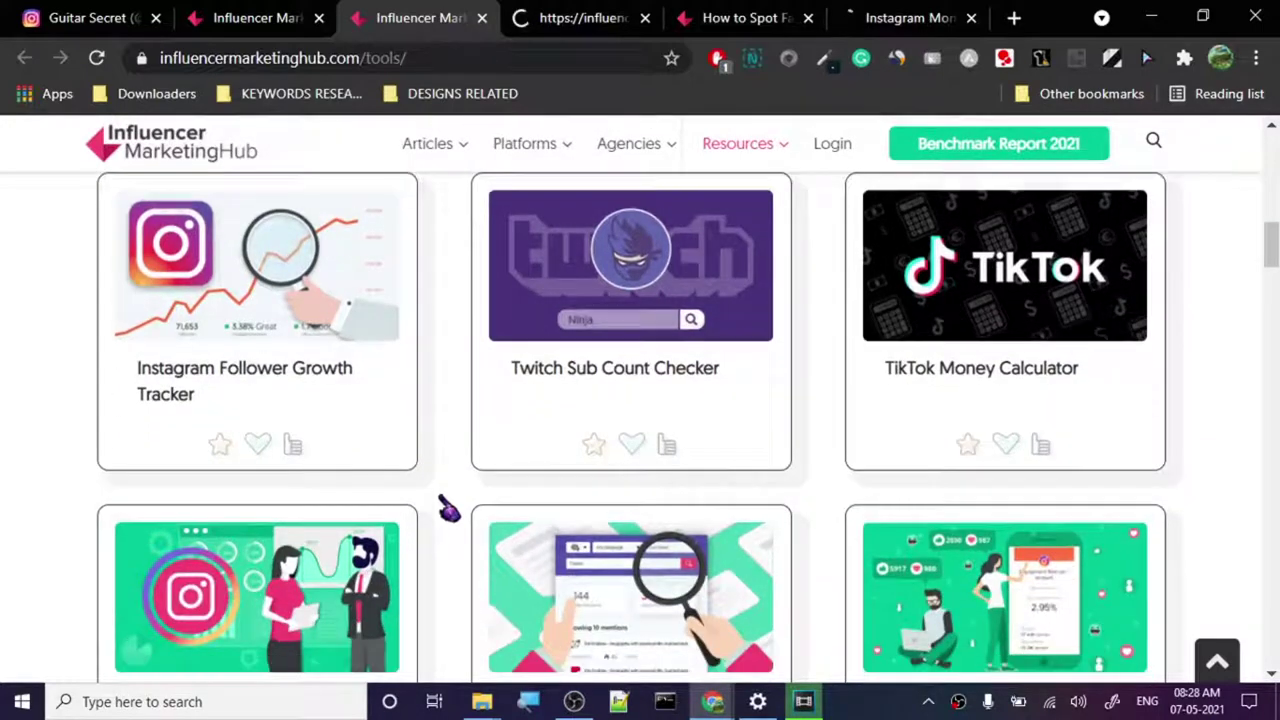
scroll(448, 510, down, 1)
scroll(448, 510, down, 1)
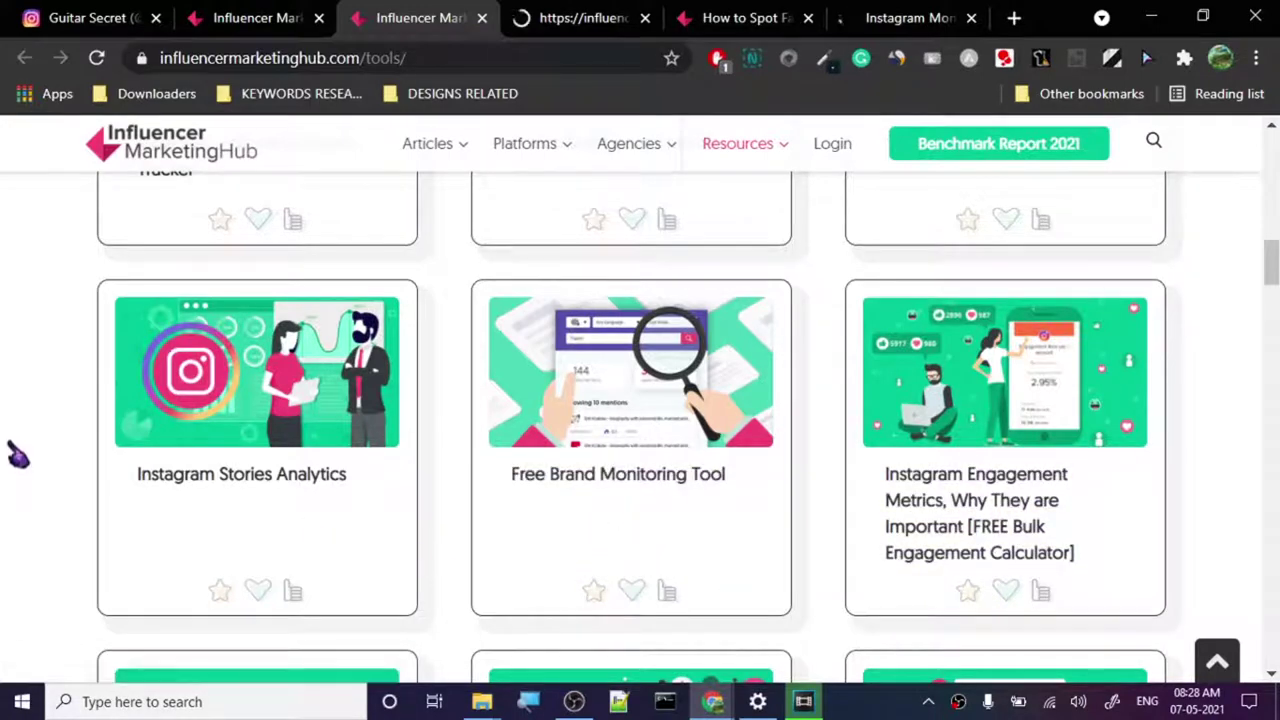
scroll(18, 455, down, 2)
scroll(10, 428, down, 2)
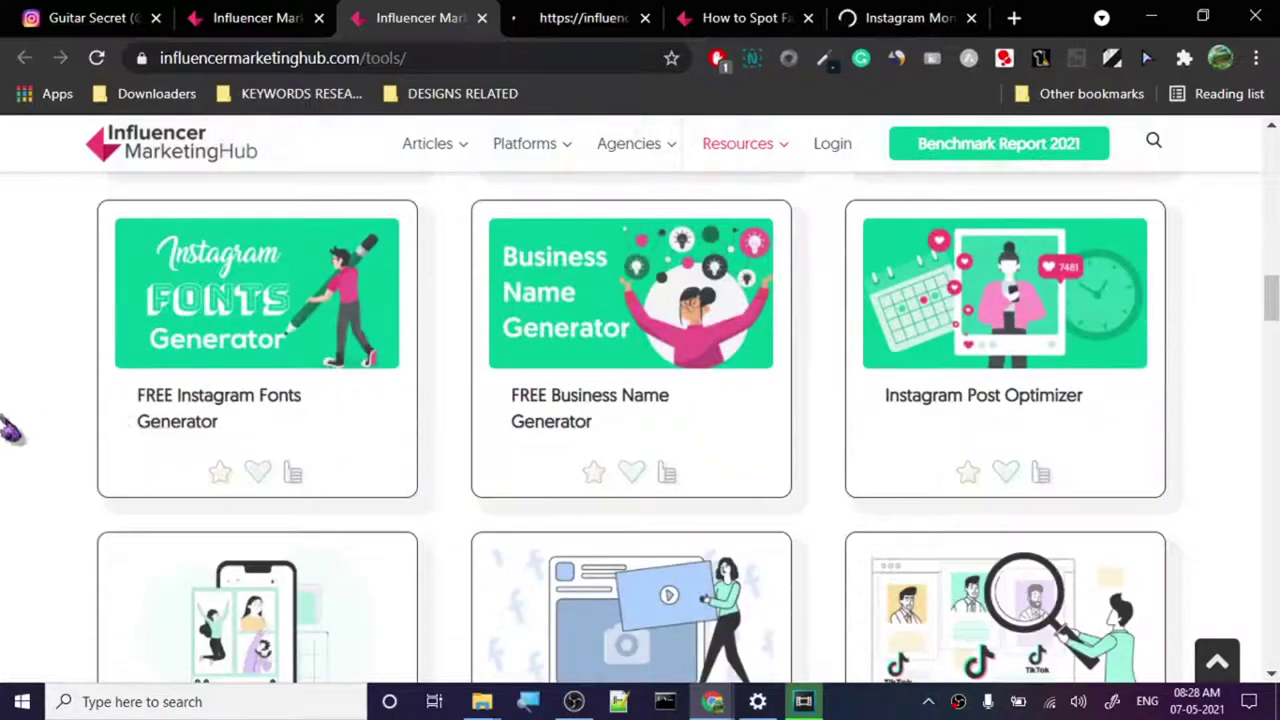
right_click(224, 396)
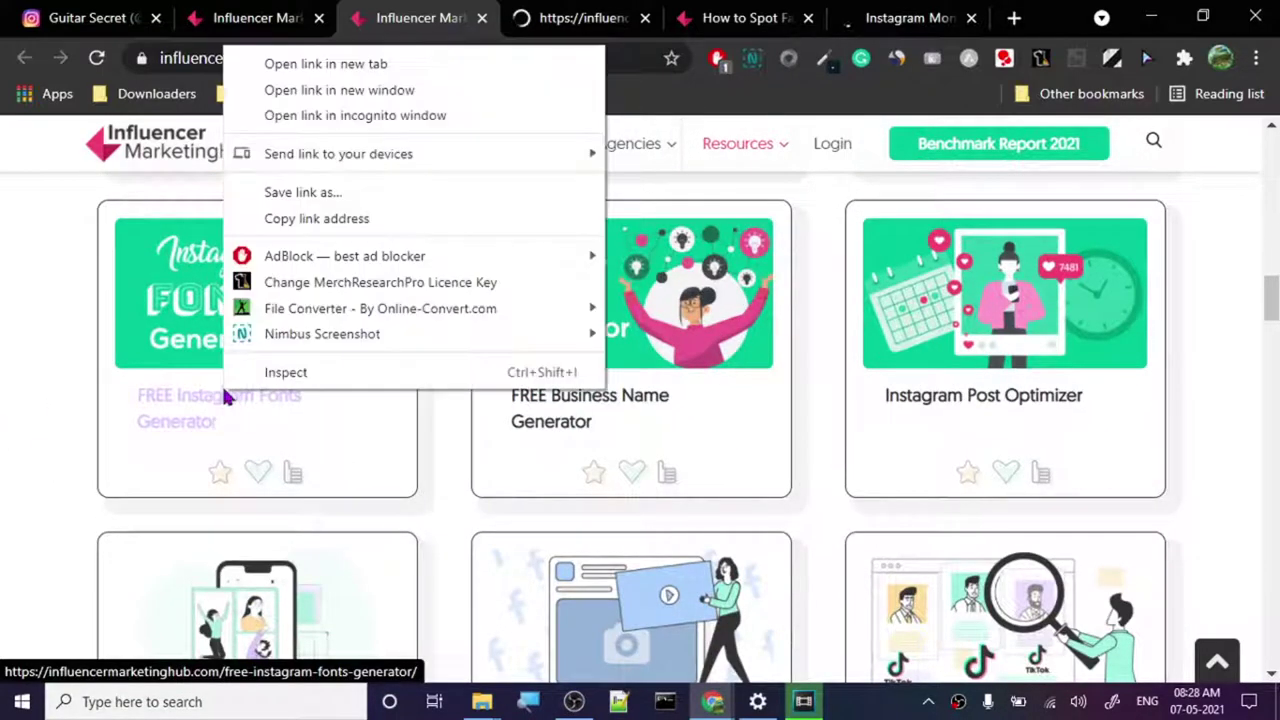
click(306, 64)
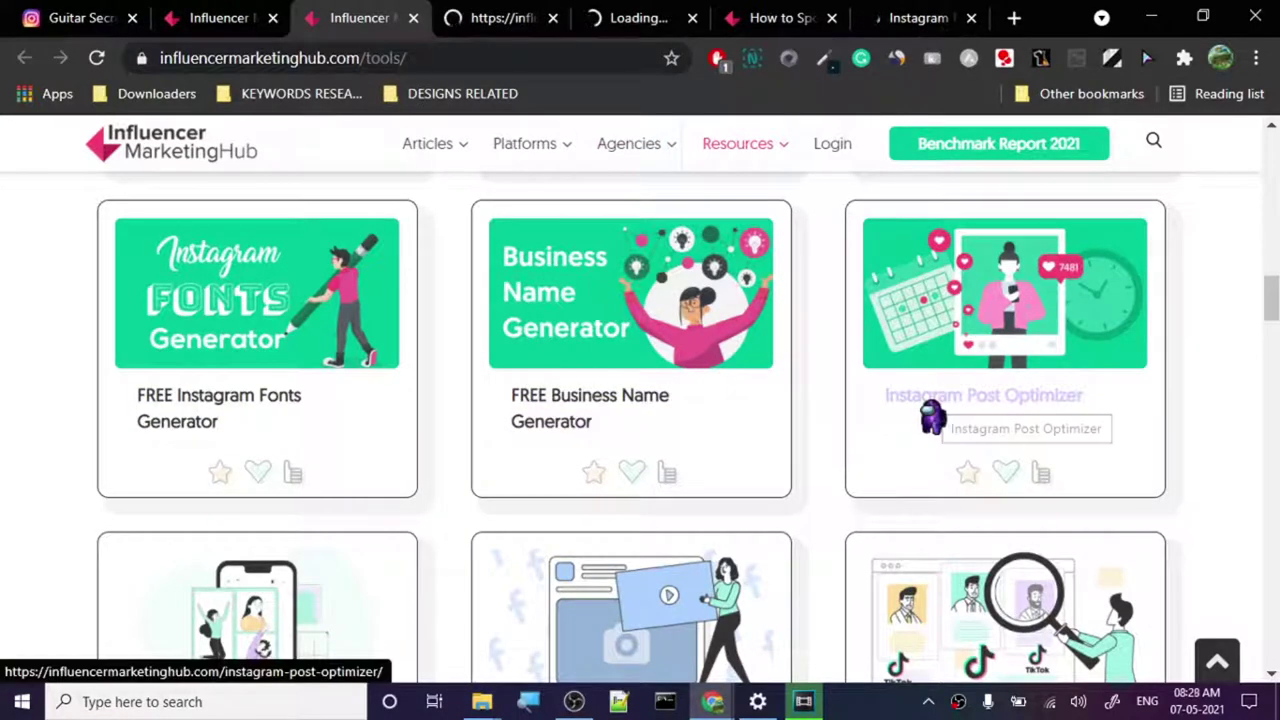
right_click(928, 410)
click(940, 74)
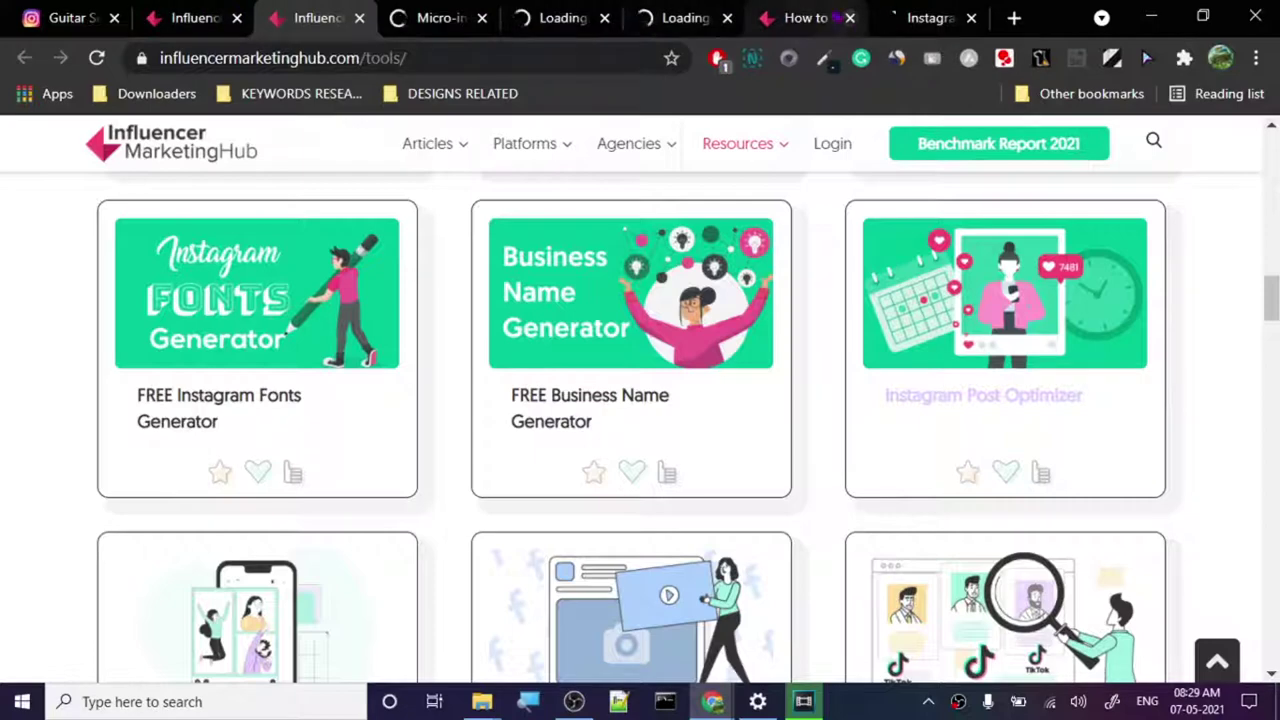
- Glance at the fake-follower audit tab, then return to the Instagram money calculator results
click(806, 17)
mouse_move(745, 143)
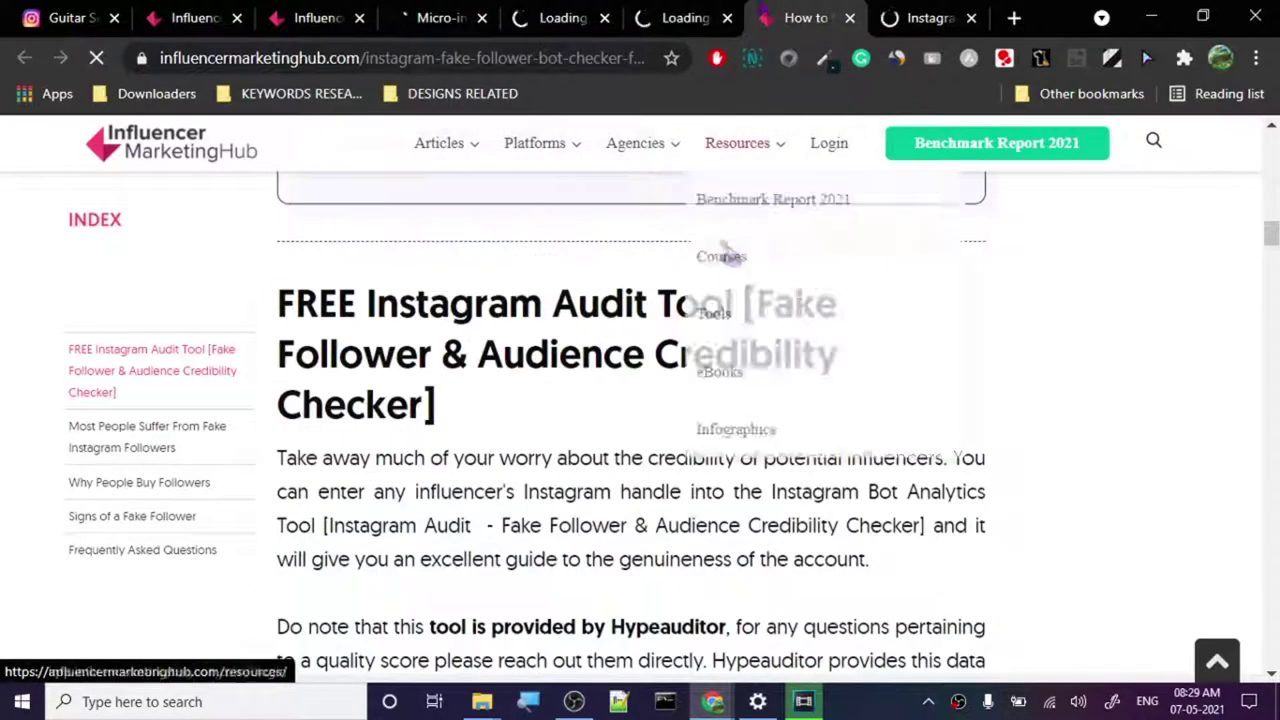
click(925, 17)
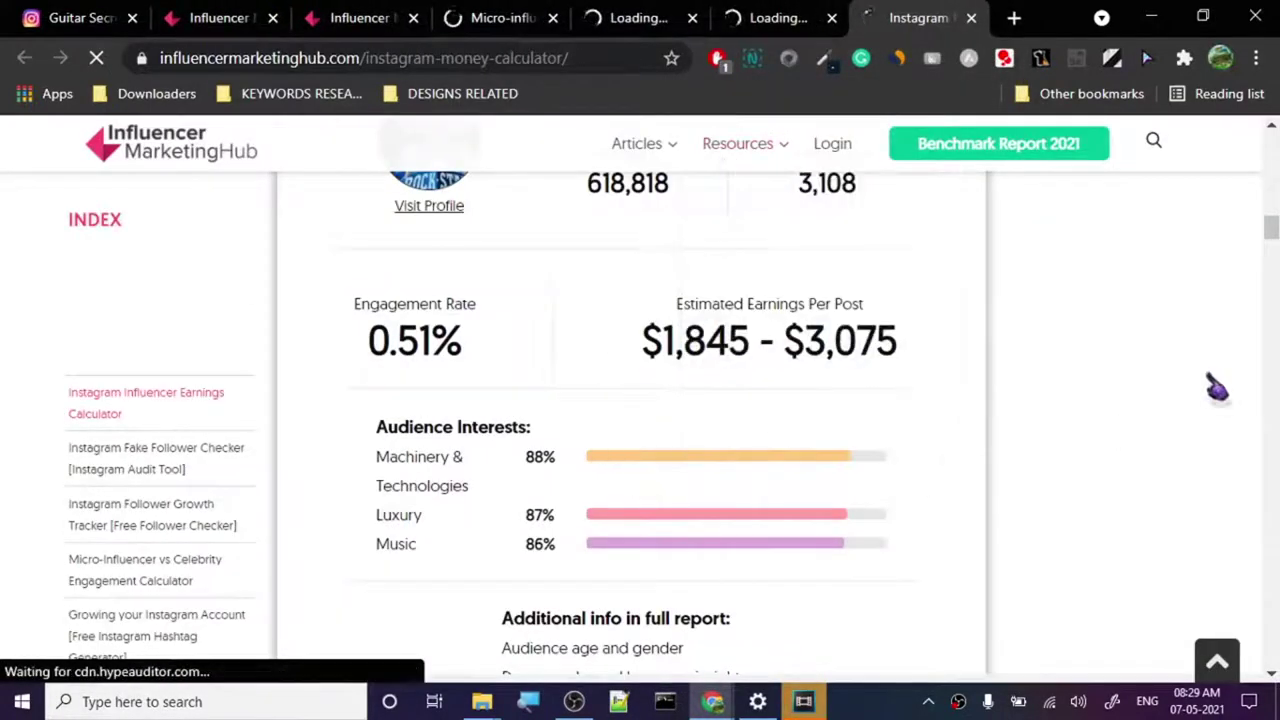
scroll(1216, 388, up, 3)
scroll(1174, 357, up, 2)
scroll(1120, 423, up, 2)
scroll(1108, 409, up, 3)
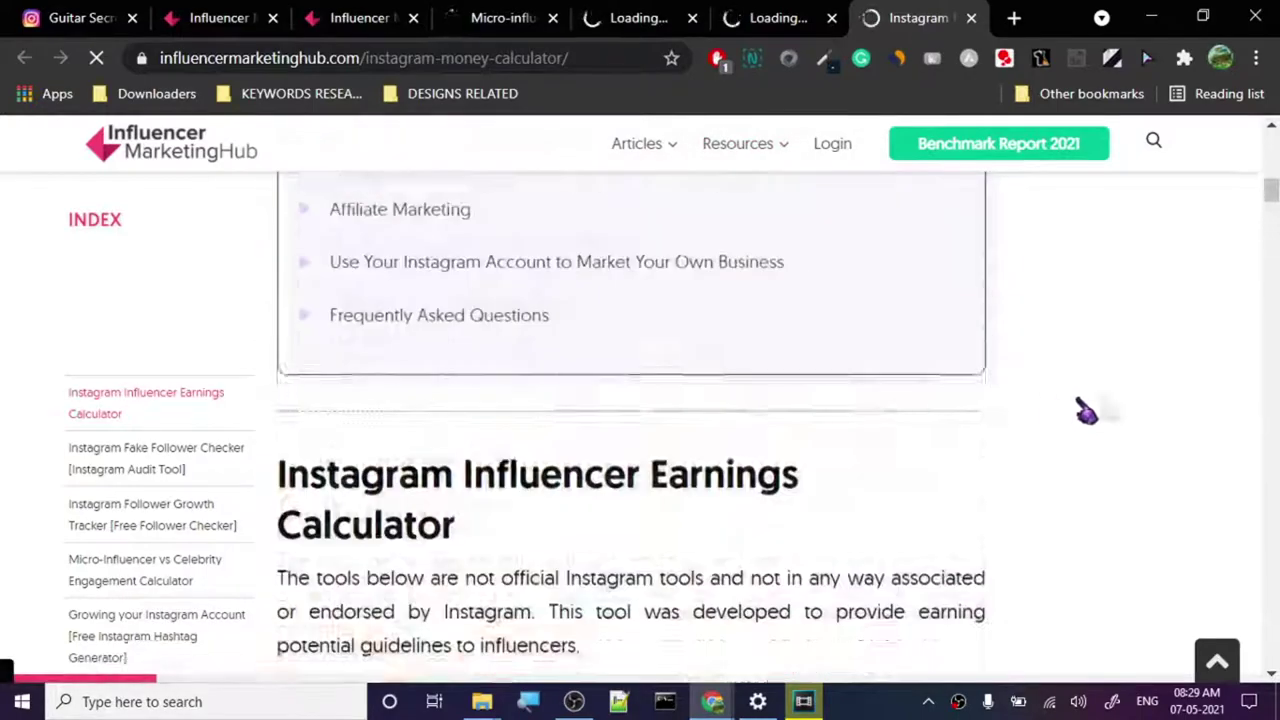
scroll(1070, 410, up, 6)
scroll(1055, 409, up, 5)
scroll(751, 403, down, 10)
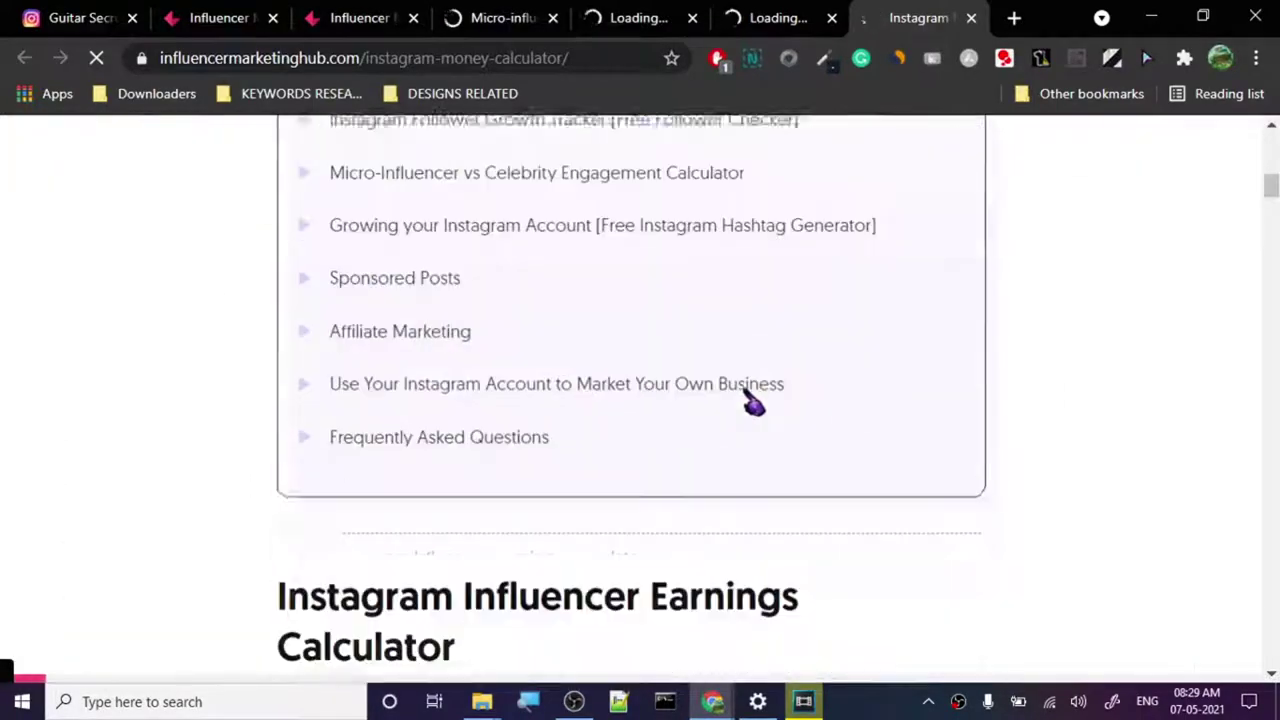
scroll(751, 400, down, 5)
scroll(743, 400, down, 4)
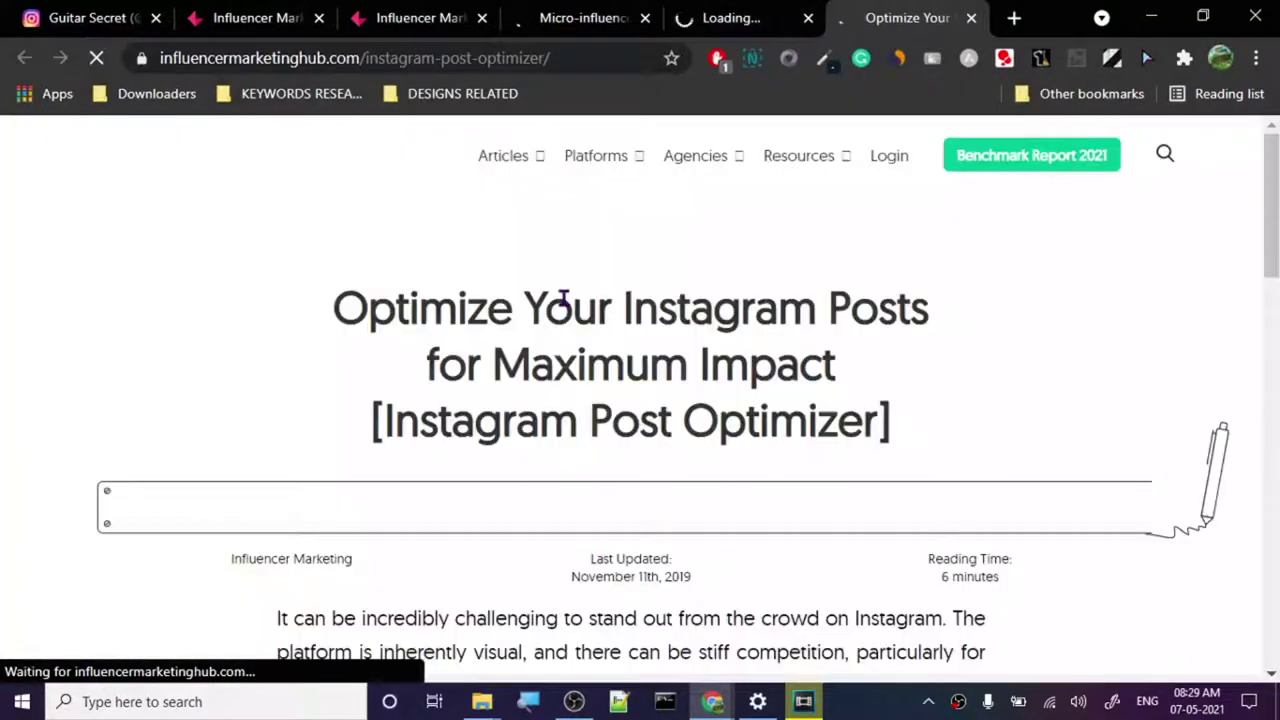
- Enter TEST as the image post's text in the optimizer
scroll(514, 360, down, 5)
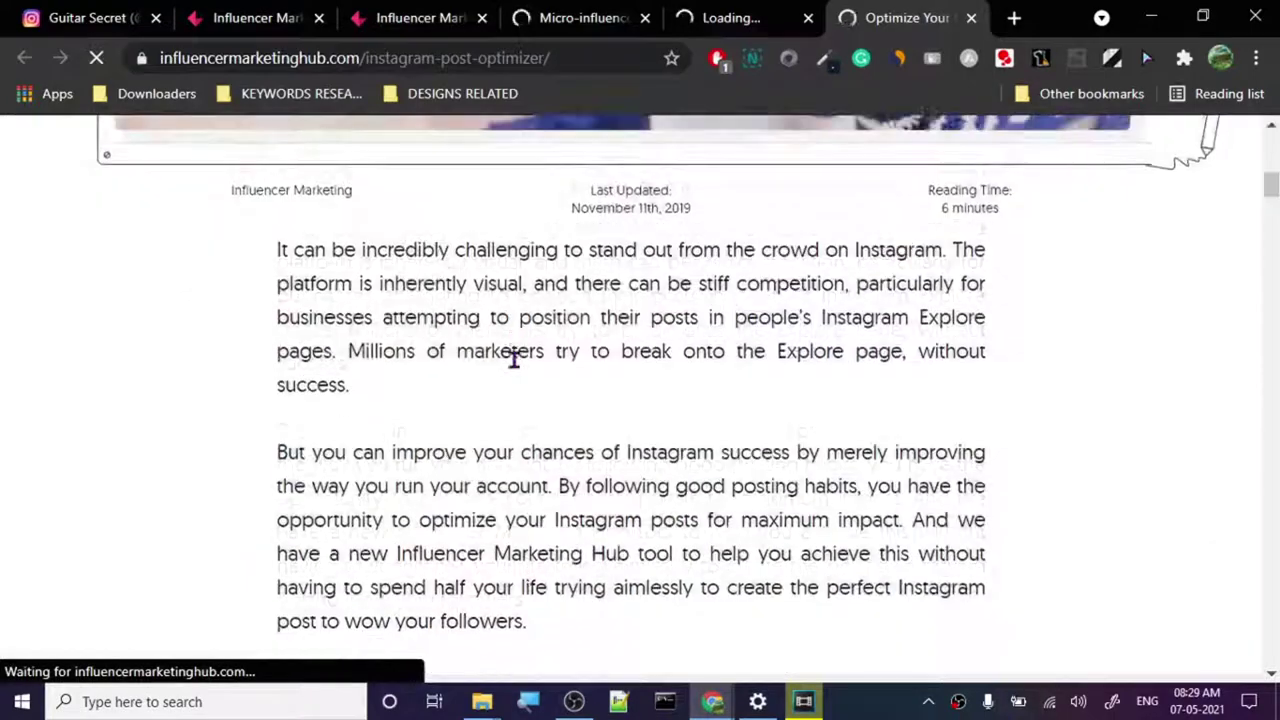
scroll(514, 357, down, 5)
scroll(440, 380, down, 4)
scroll(402, 364, up, 3)
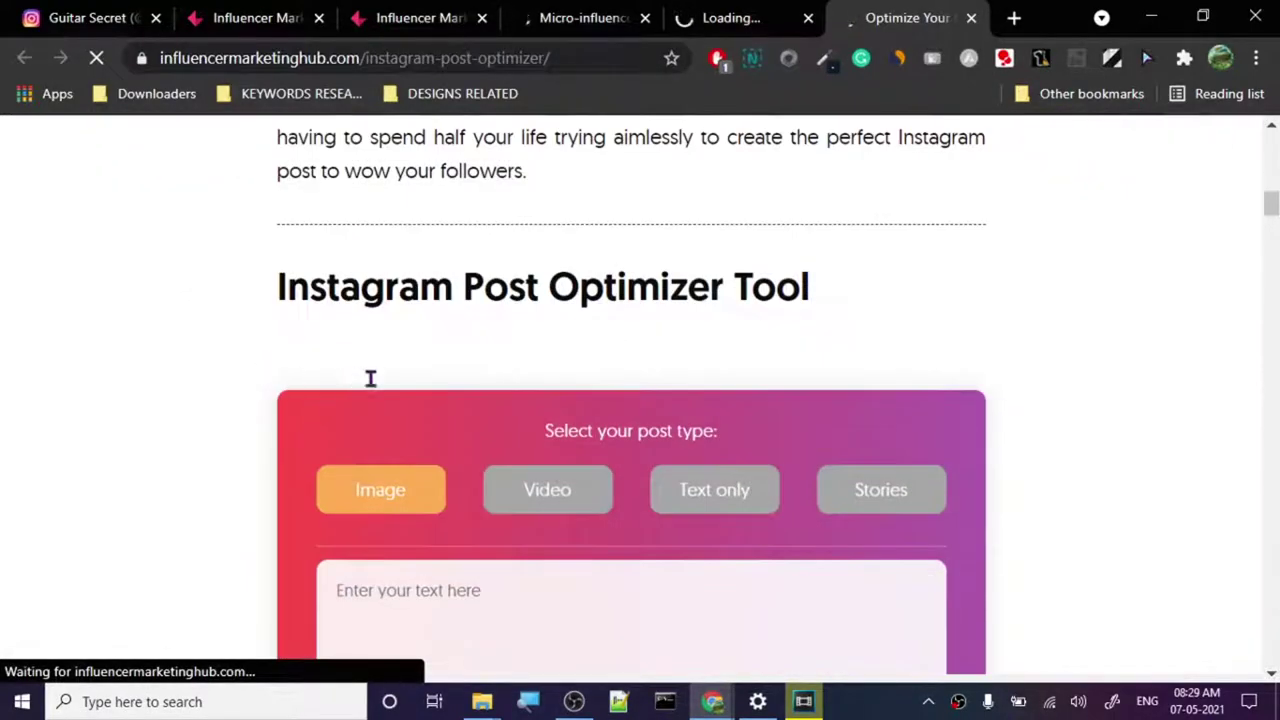
scroll(520, 360, down, 2)
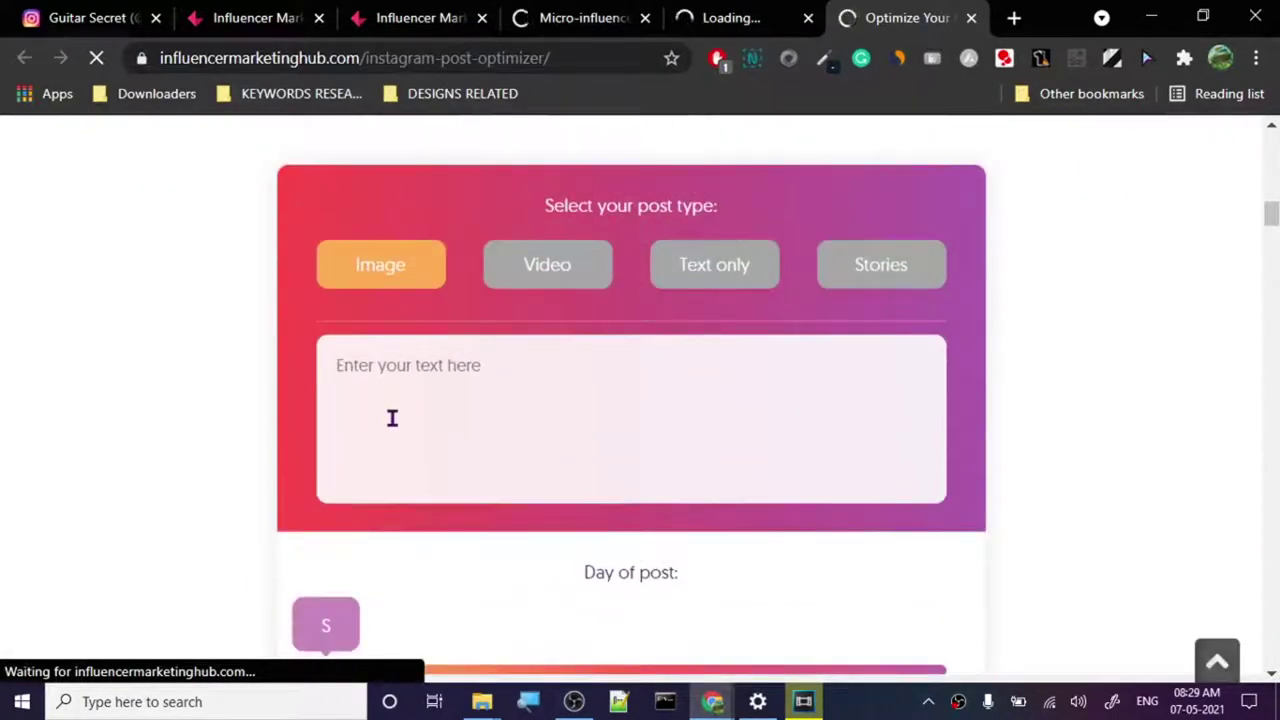
click(392, 418)
scroll(392, 418, down, 2)
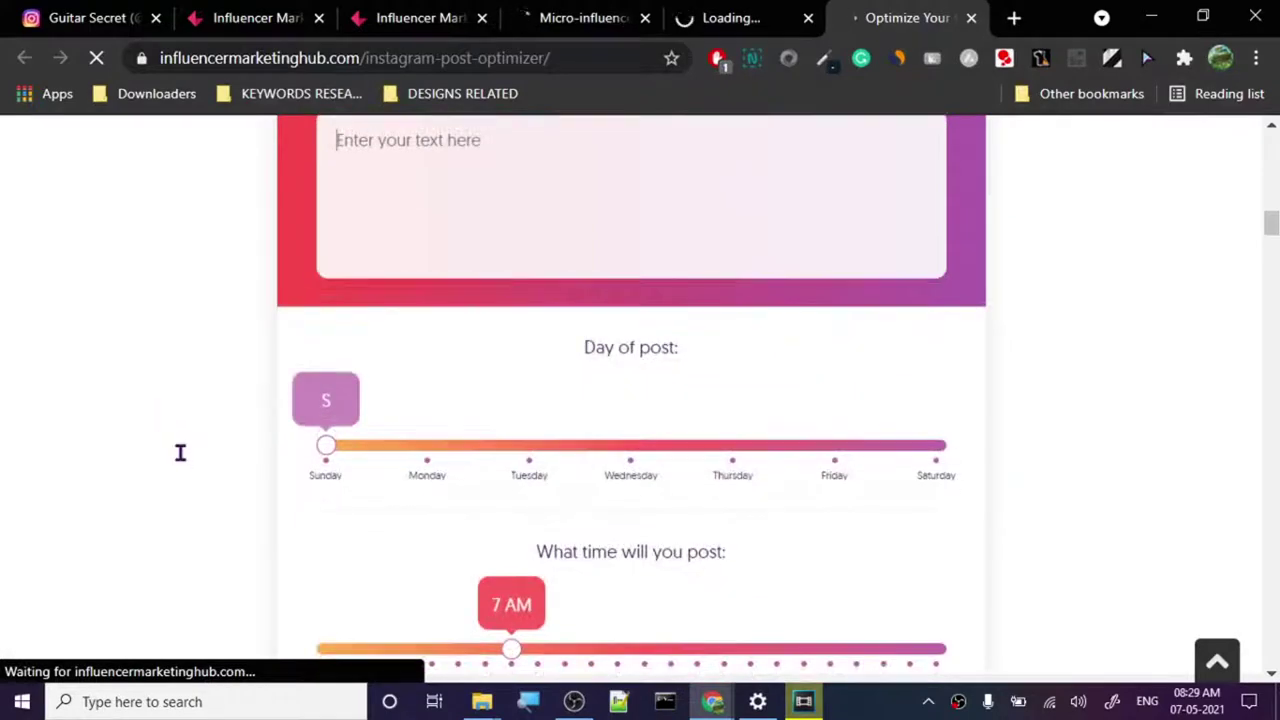
scroll(399, 407, up, 2)
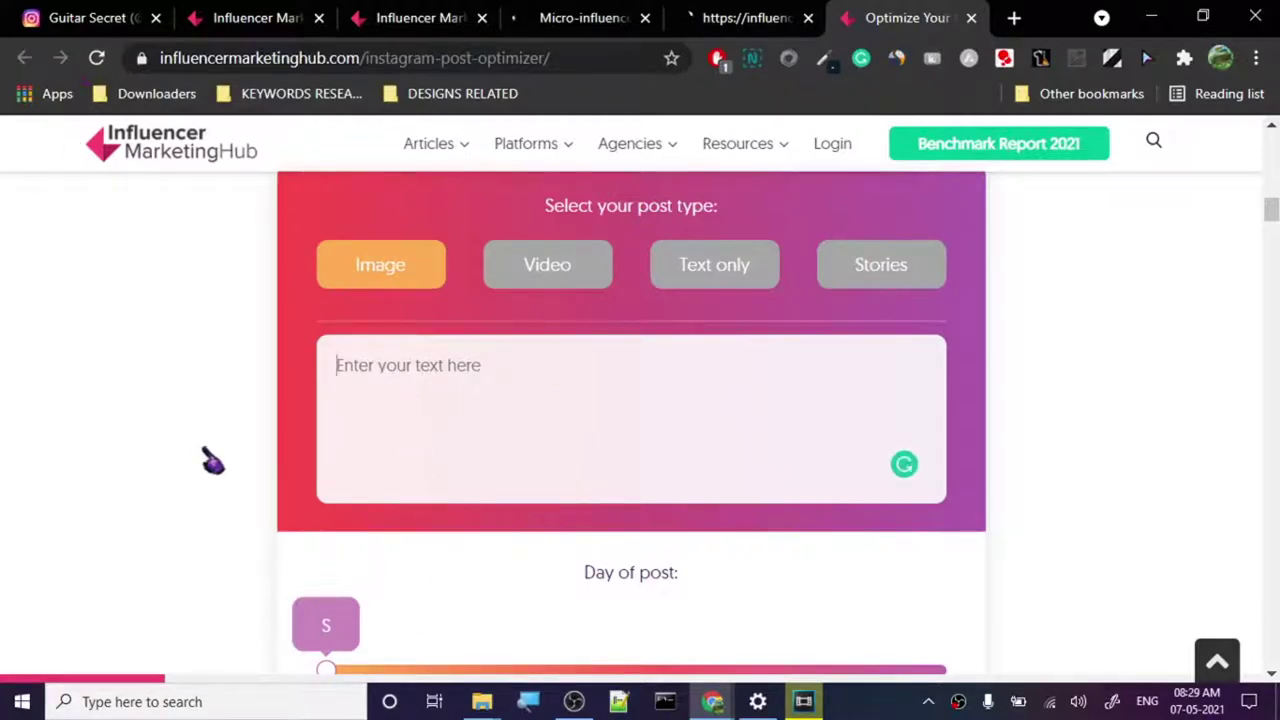
text(TEST)
- Set the day of post to Monday and submit the message for scoring
scroll(229, 510, down, 3)
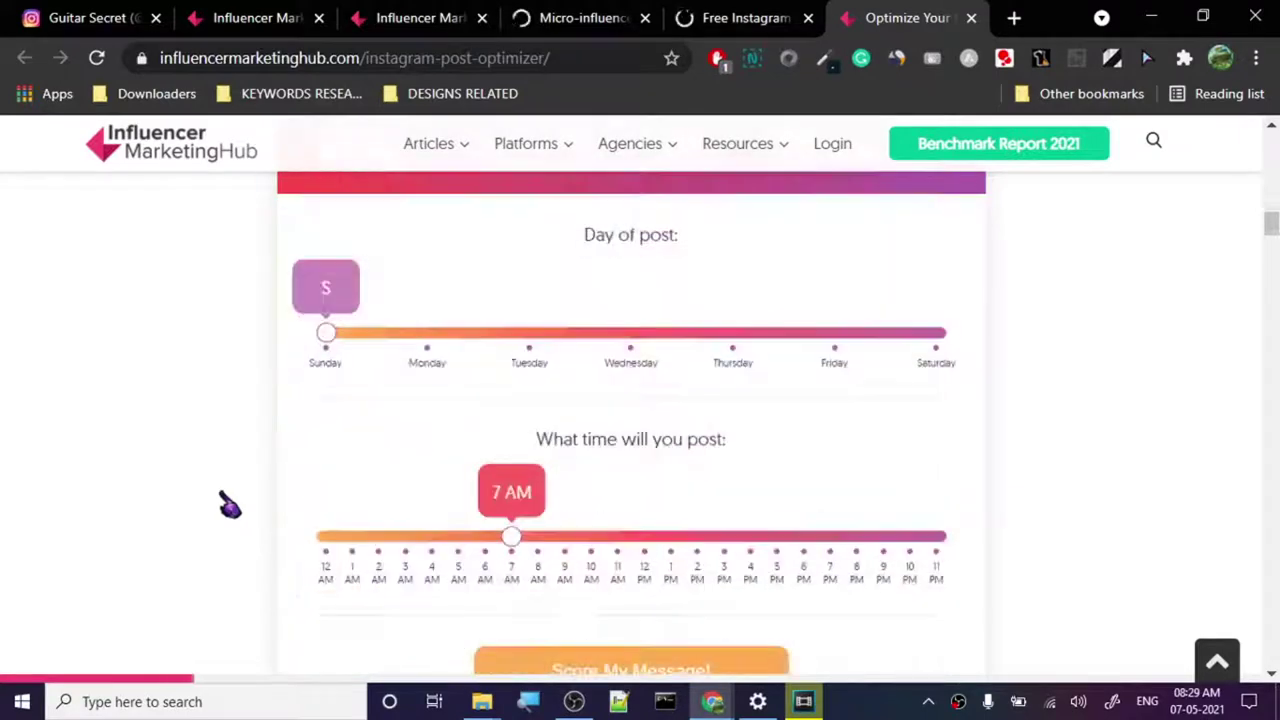
click(380, 347)
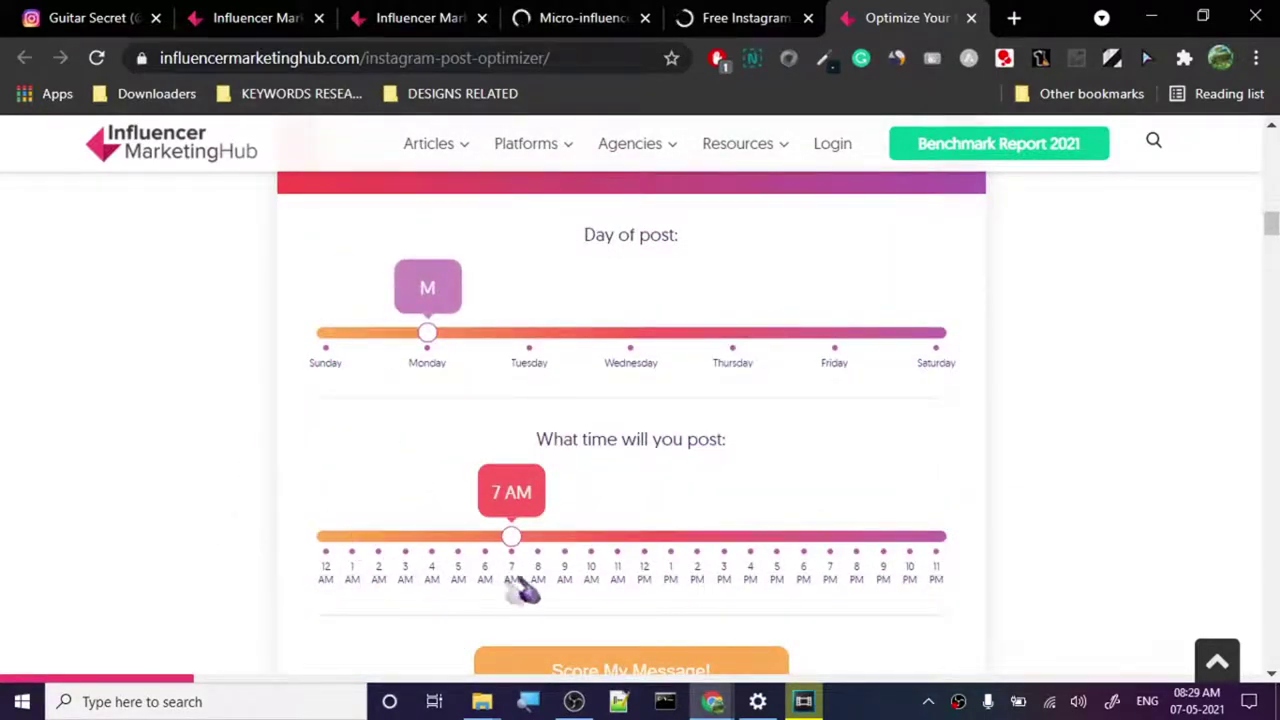
scroll(360, 522, down, 2)
scroll(360, 520, up, 4)
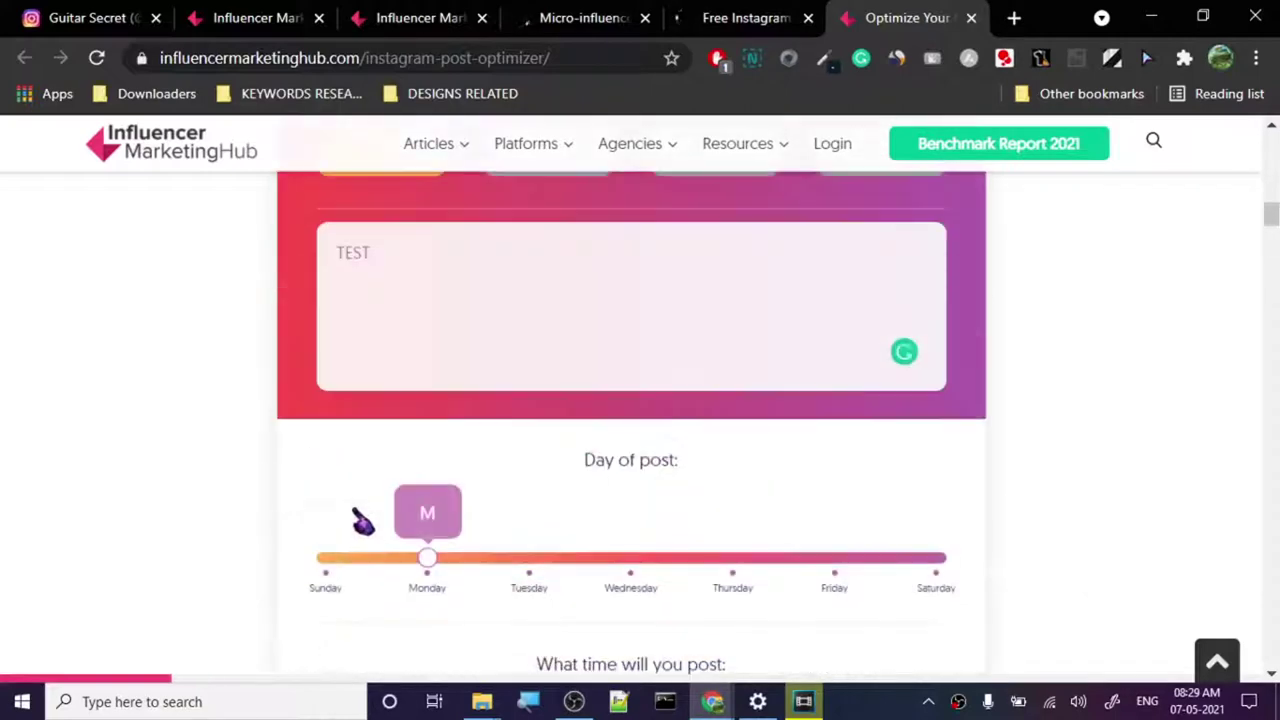
scroll(393, 510, down, 3)
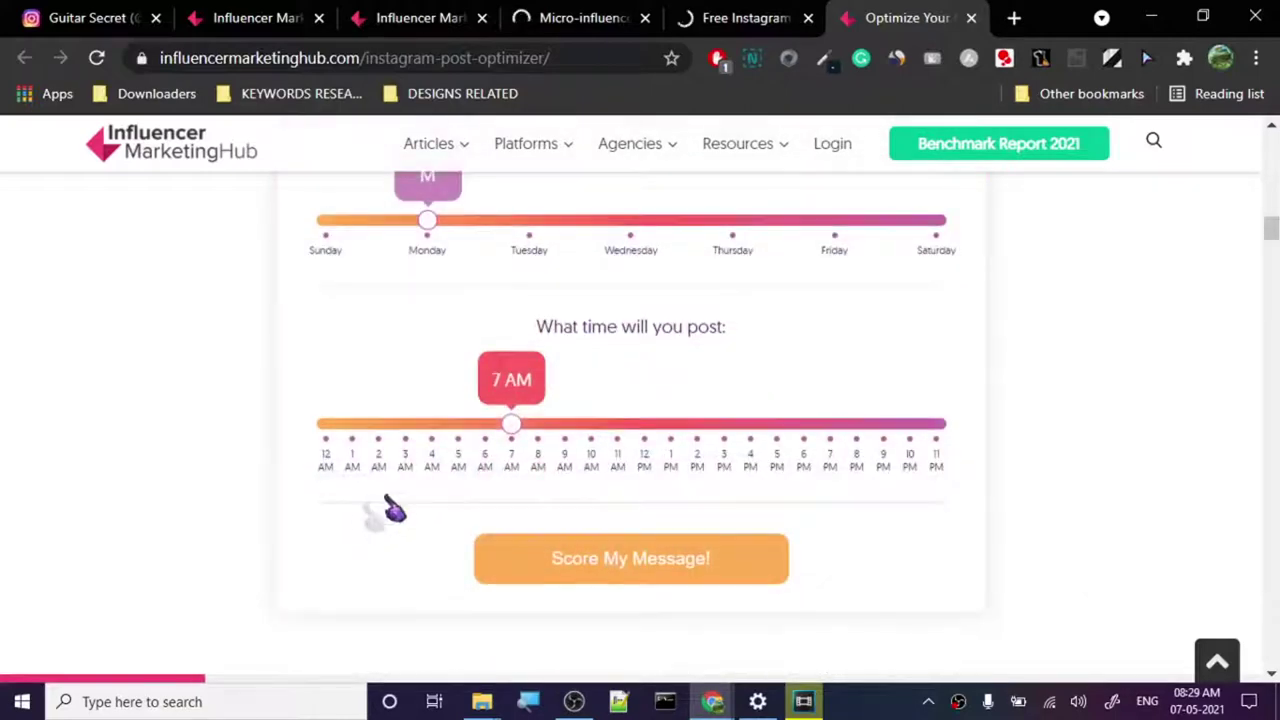
click(508, 561)
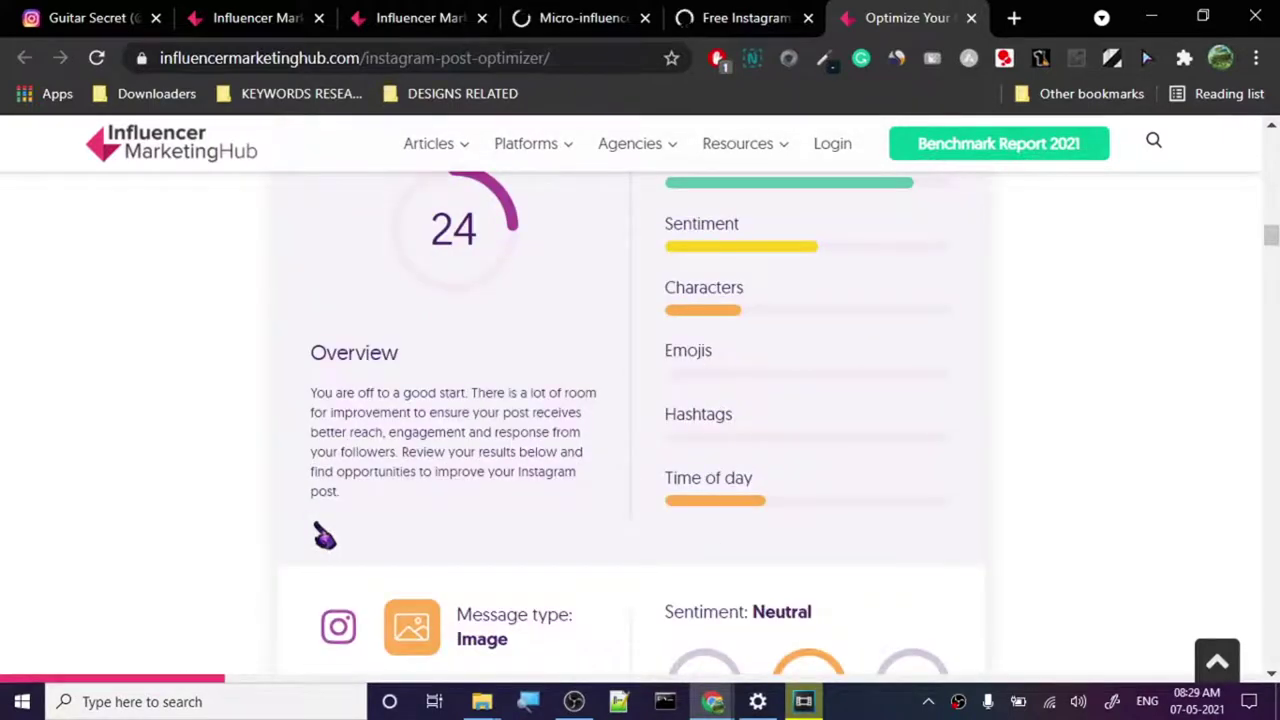
- Scroll through the TEST post's score of 24 and its Neutral-sentiment breakdown
scroll(366, 520, up, 2)
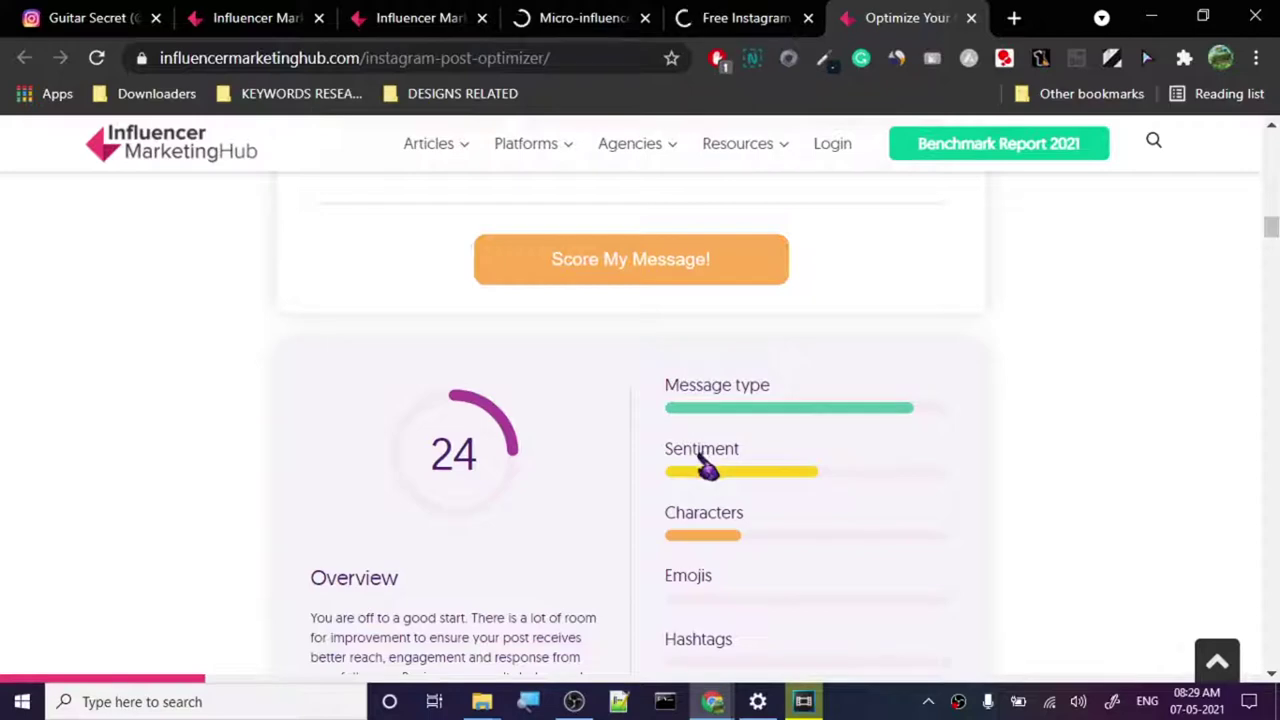
scroll(729, 578, down, 2)
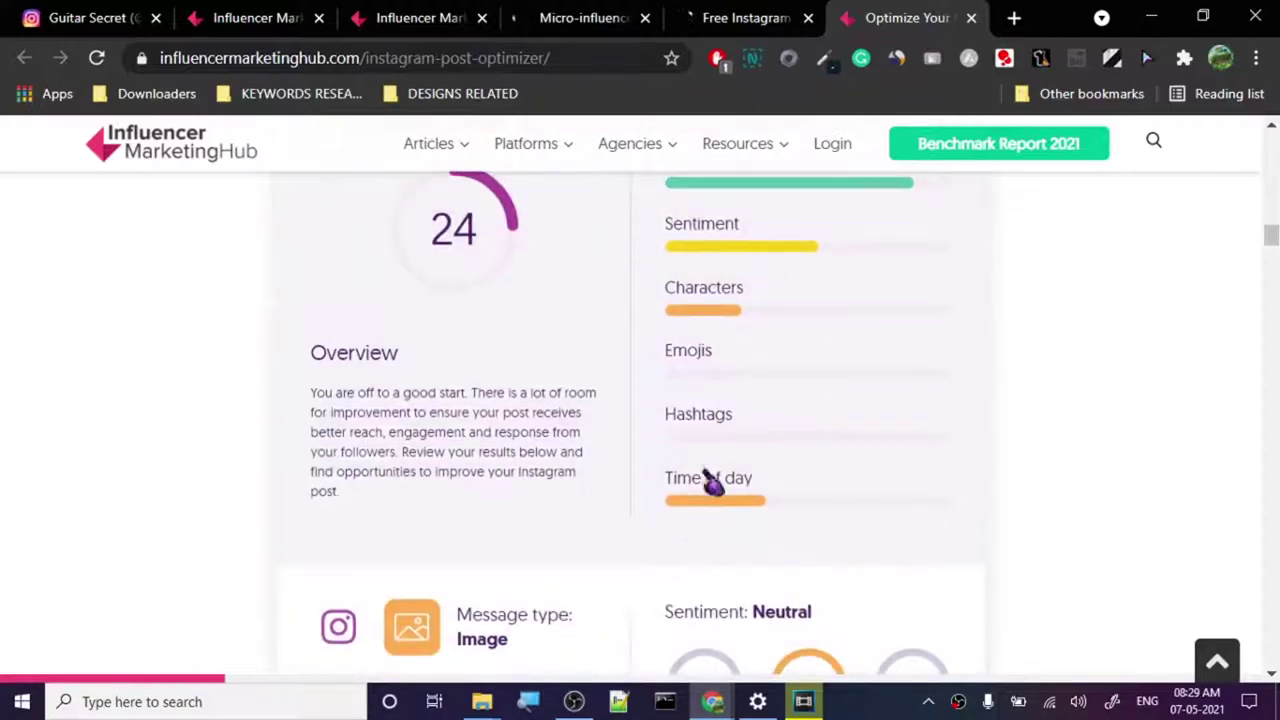
scroll(674, 486, down, 2)
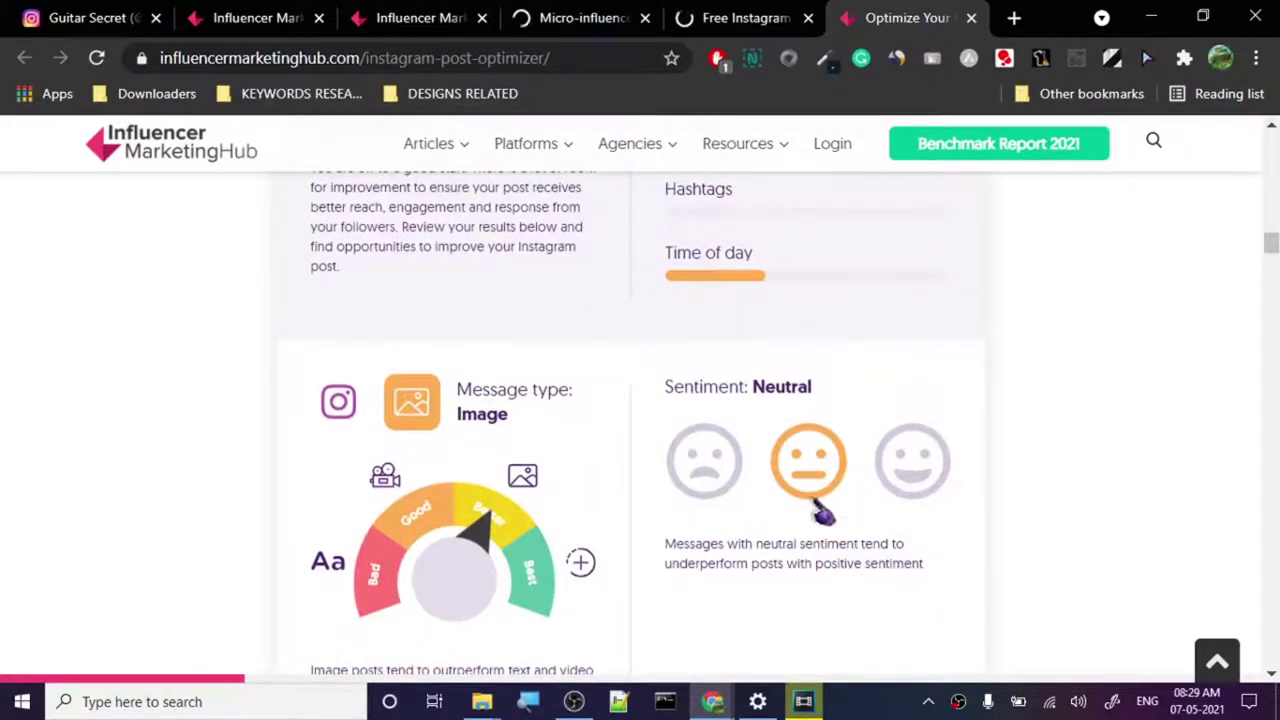
scroll(614, 434, down, 3)
scroll(646, 606, down, 2)
scroll(432, 517, down, 2)
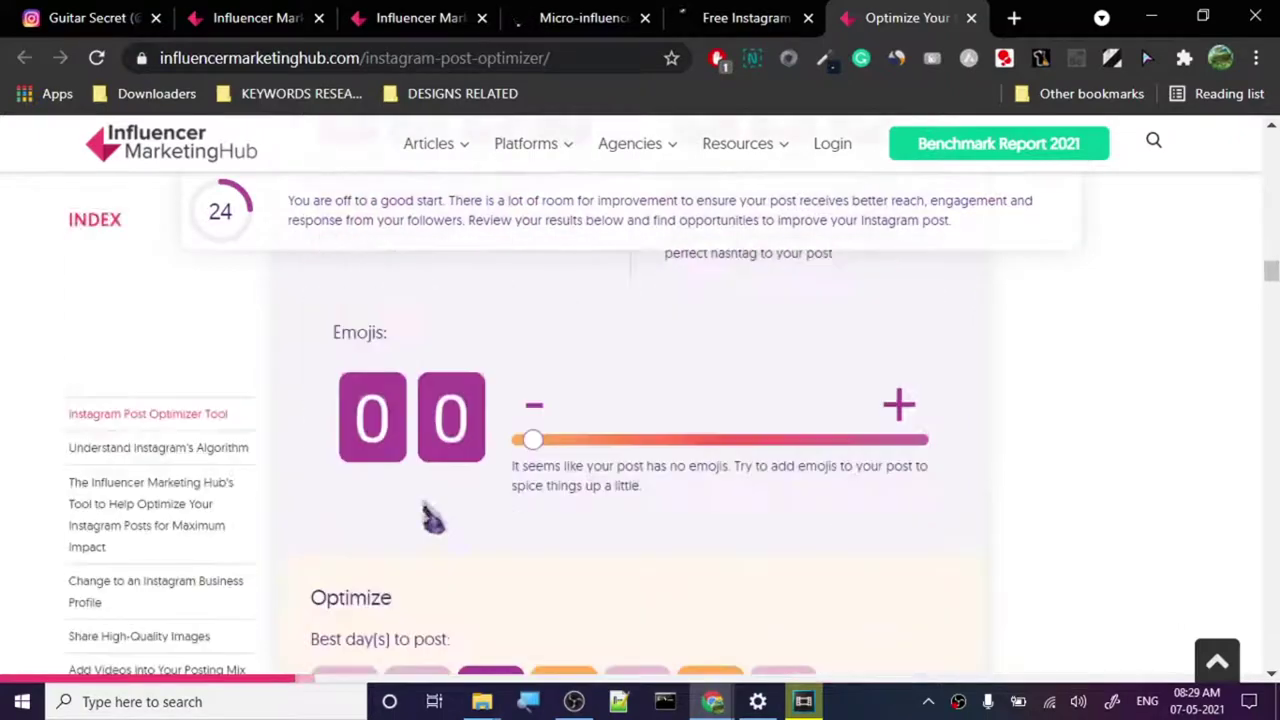
scroll(432, 517, down, 3)
scroll(429, 471, down, 2)
scroll(430, 472, down, 4)
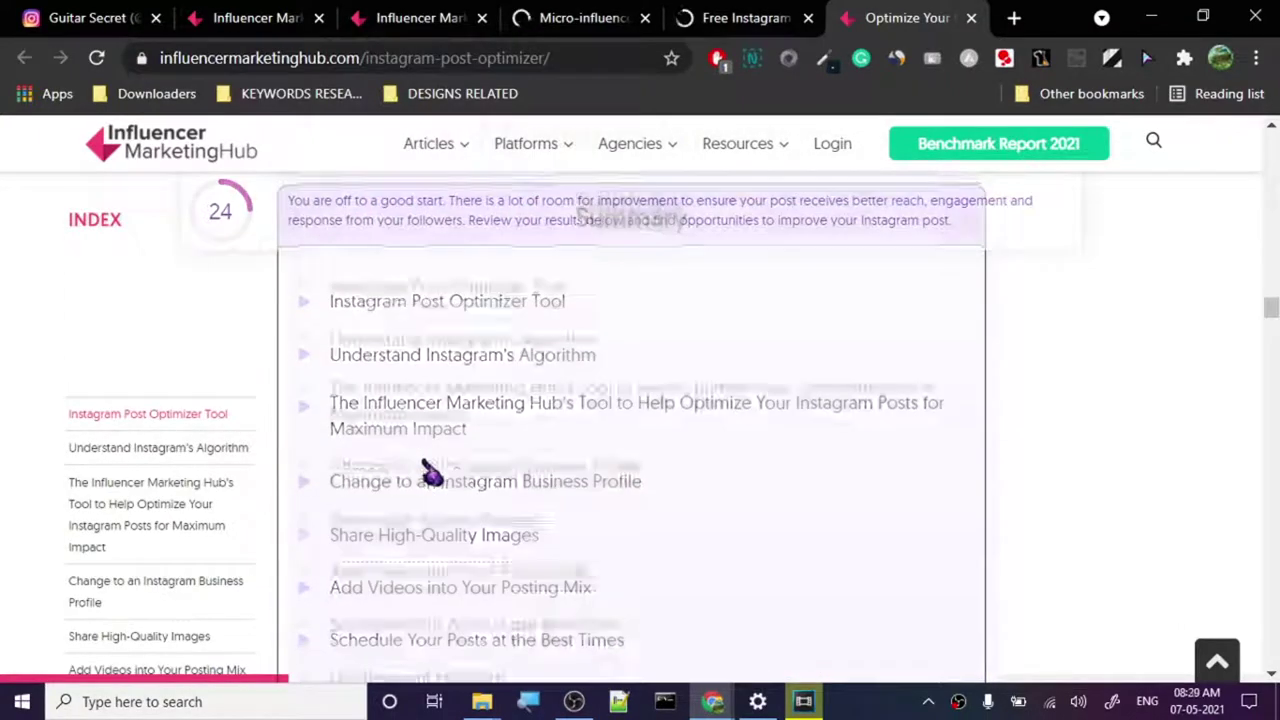
scroll(430, 472, up, 2)
scroll(534, 500, up, 3)
scroll(534, 500, up, 3)
scroll(530, 507, up, 3)
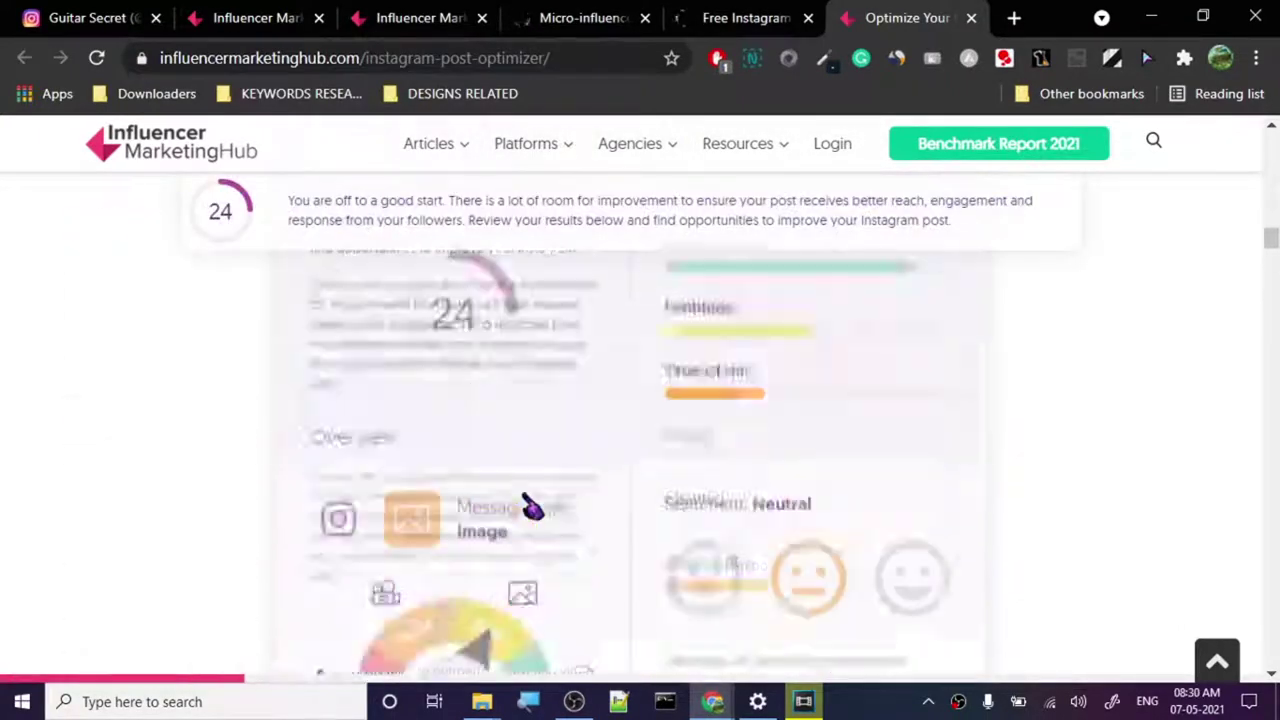
scroll(530, 507, up, 3)
scroll(530, 507, up, 3)
scroll(530, 507, up, 2)
scroll(527, 505, down, 3)
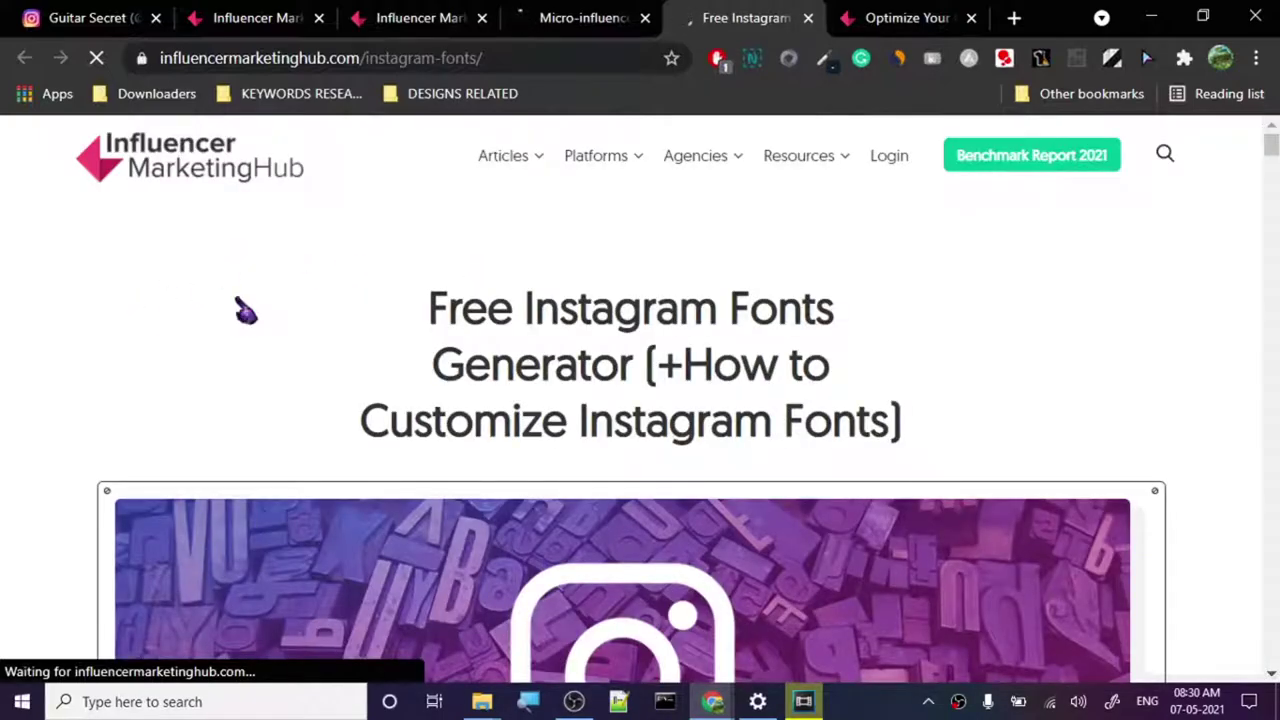
- Enter Happy in the fonts generator and generate its styled versions
scroll(240, 305, down, 5)
scroll(300, 380, down, 5)
scroll(310, 402, down, 5)
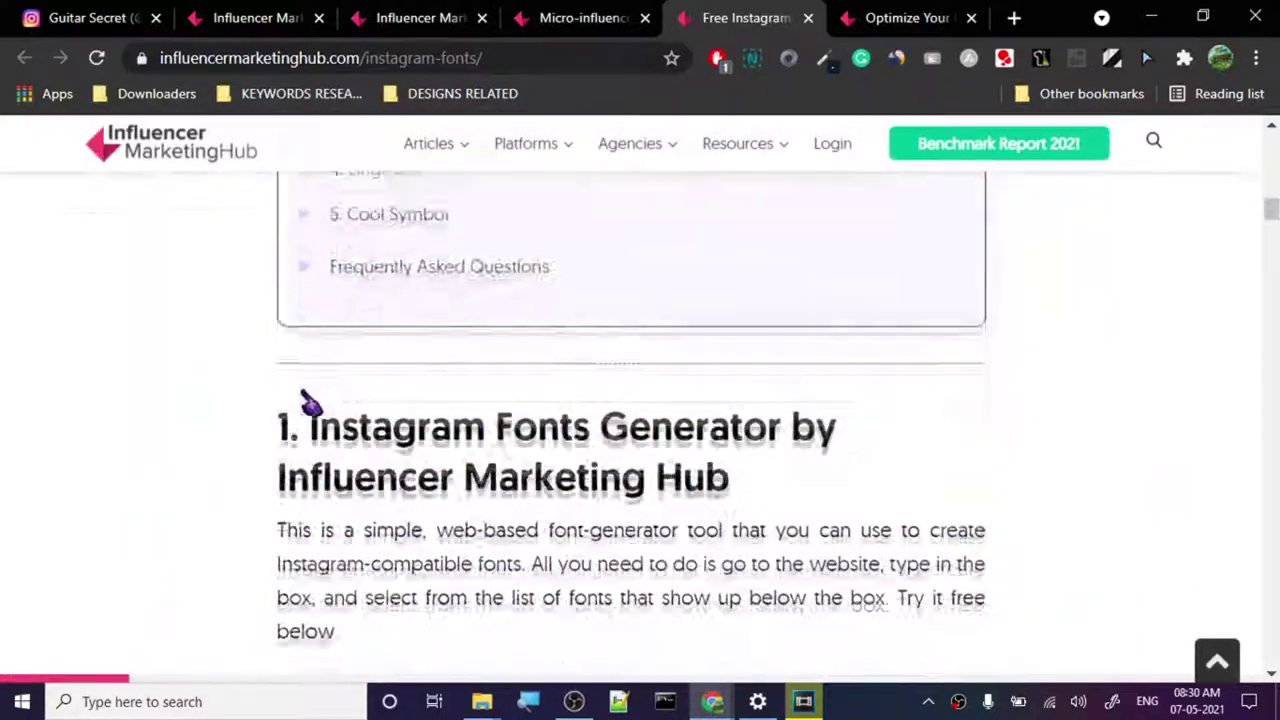
scroll(311, 402, down, 5)
click(476, 293)
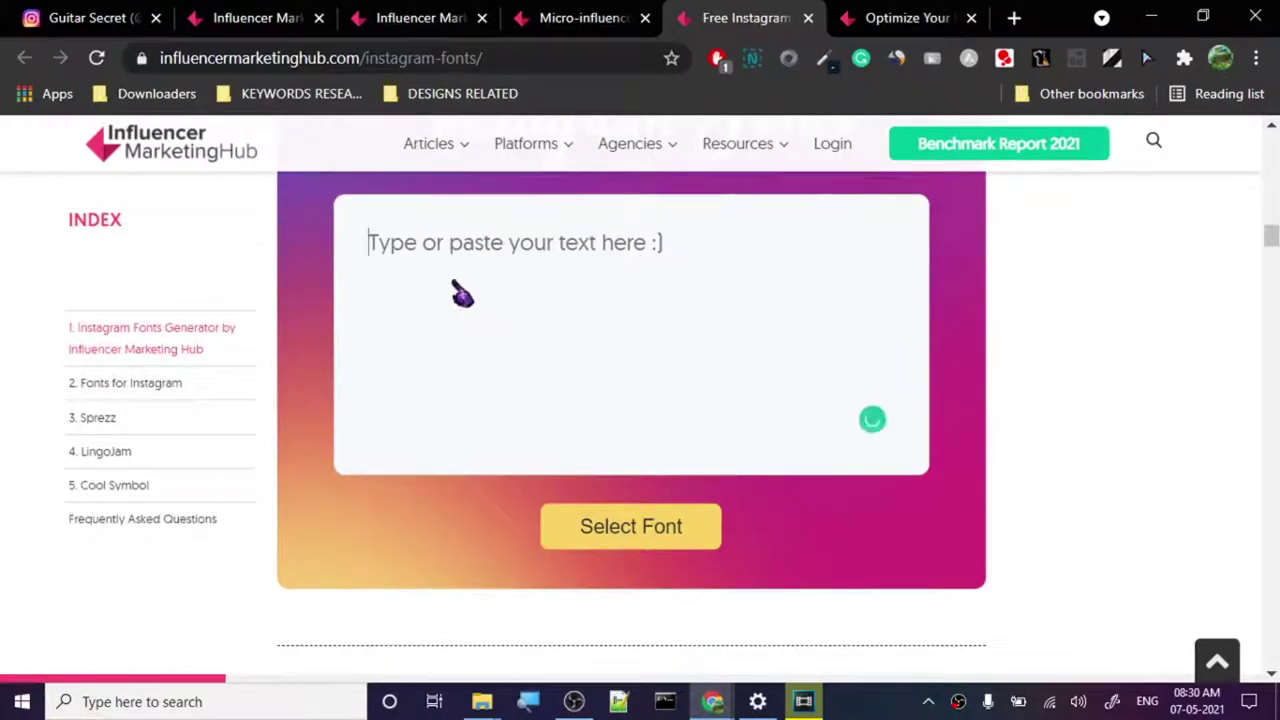
click(461, 293)
key(BackSpace)
text(Happy)
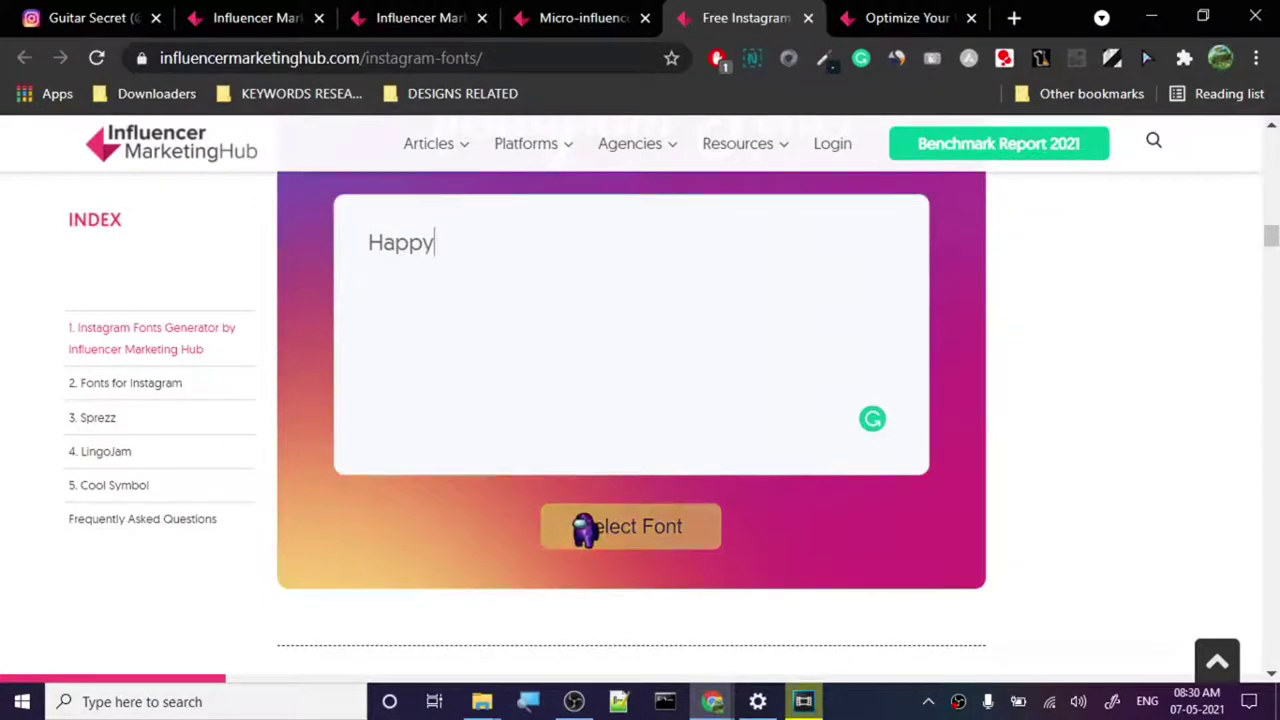
click(586, 528)
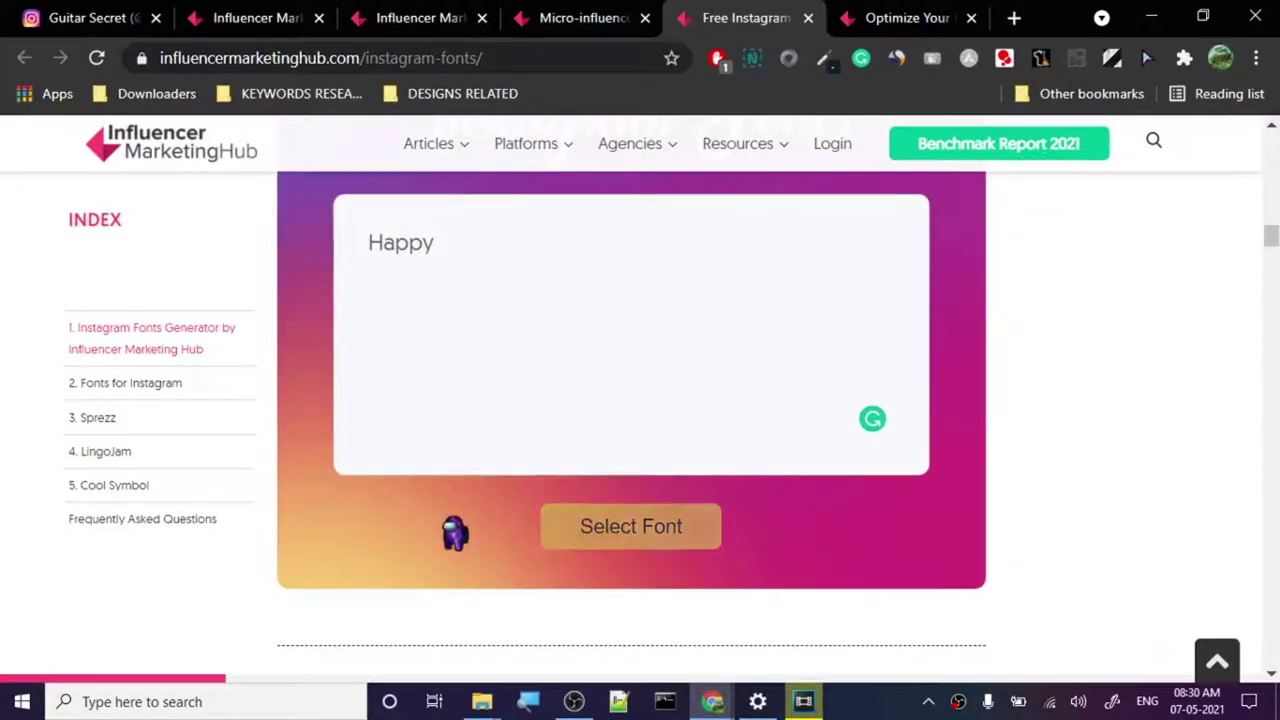
- Scroll through the generated Happy font styles
scroll(455, 510, down, 3)
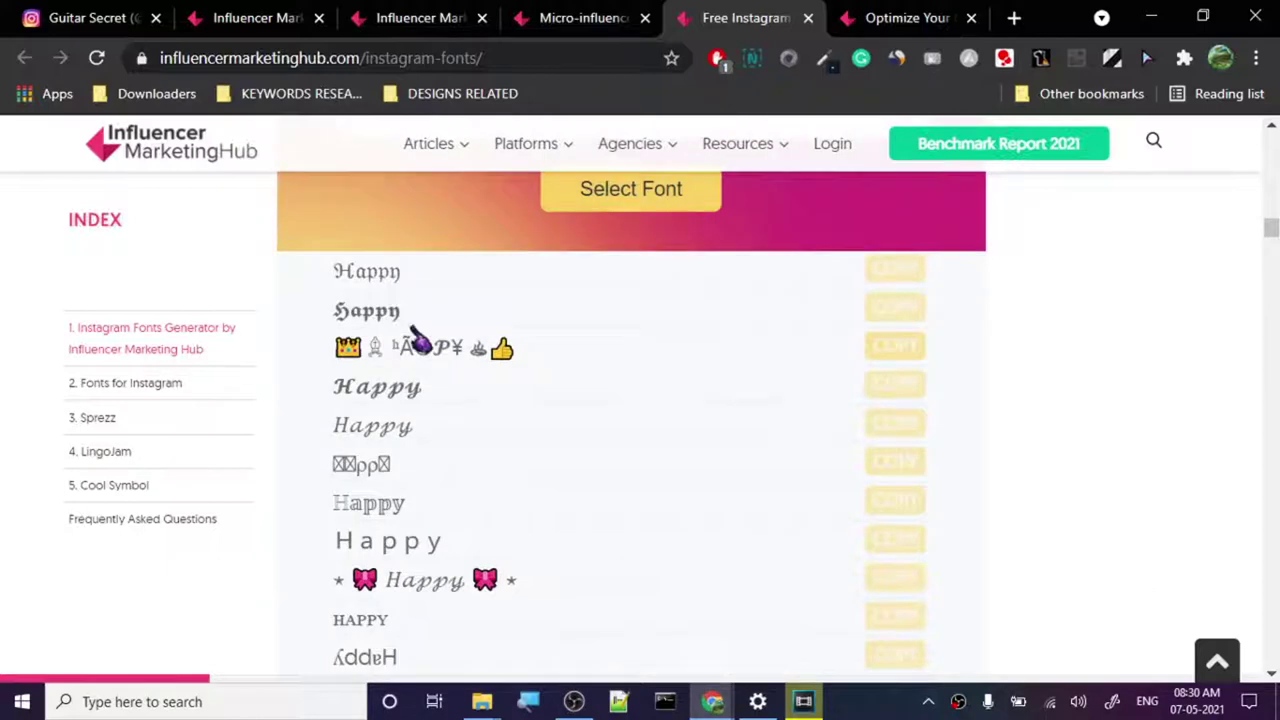
scroll(390, 432, down, 2)
scroll(430, 392, up, 1)
scroll(397, 409, down, 2)
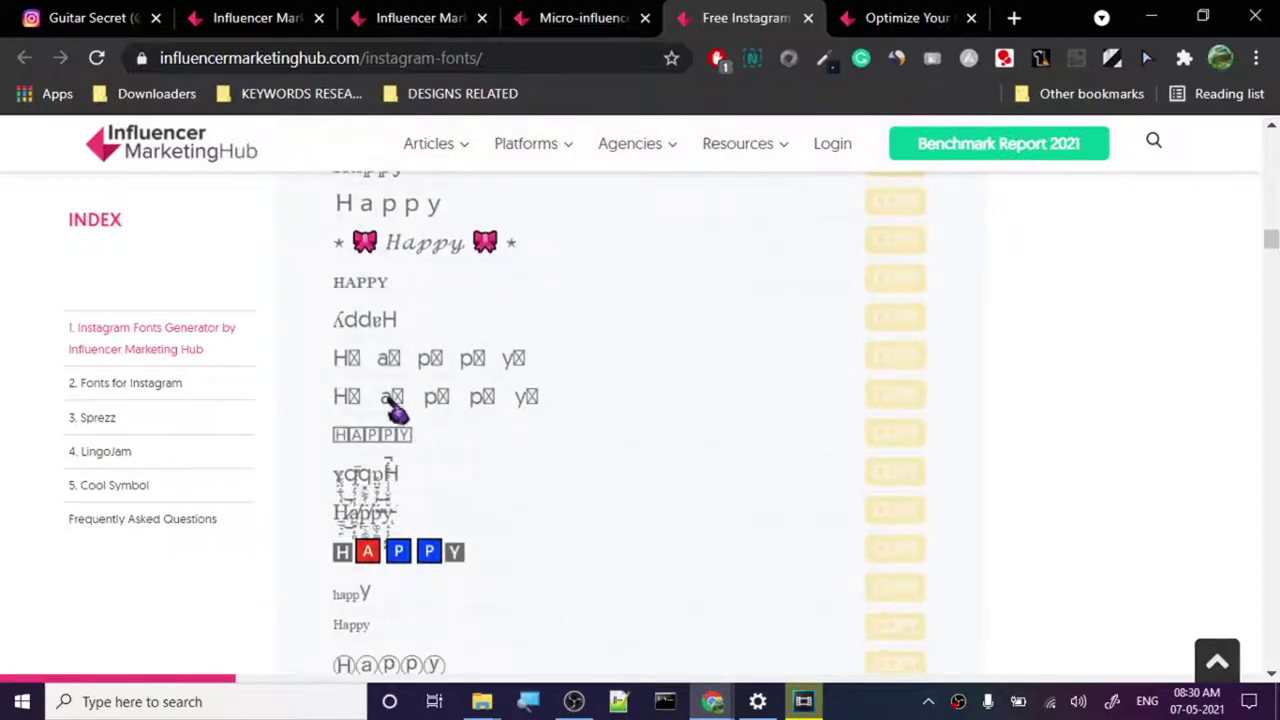
scroll(394, 434, down, 2)
scroll(397, 434, down, 2)
scroll(397, 434, up, 2)
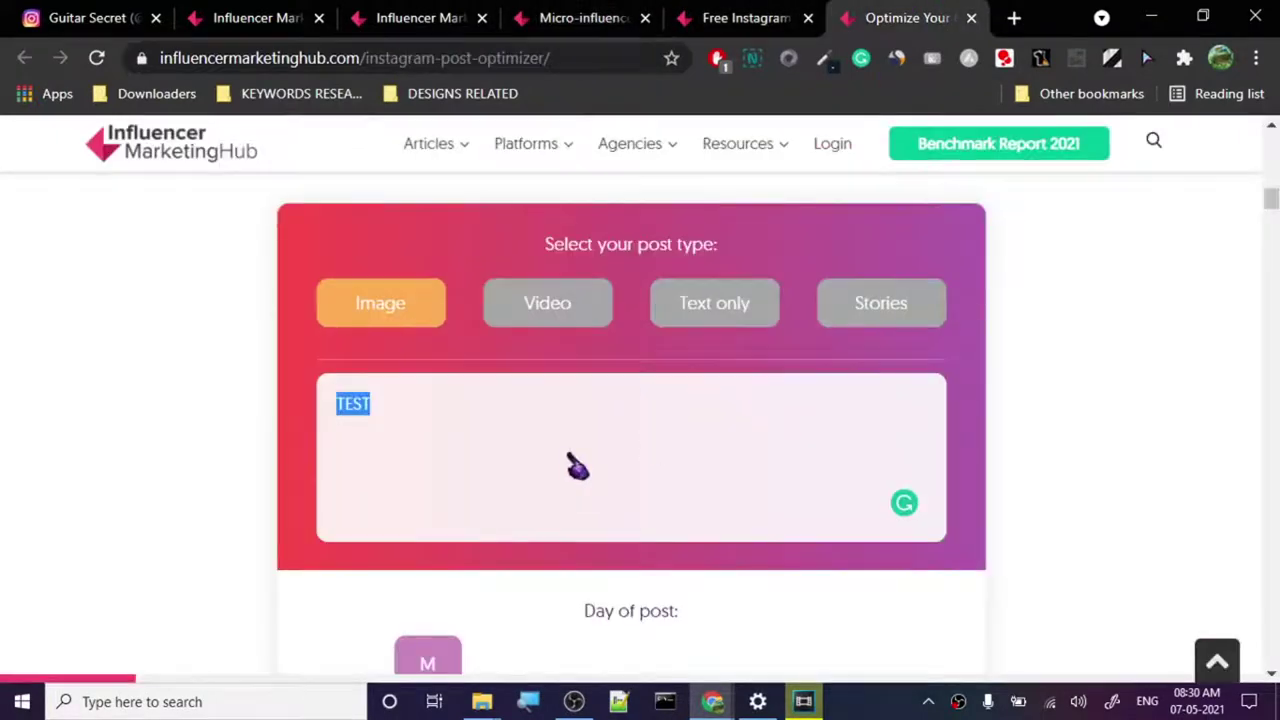
key(ctrl+v)
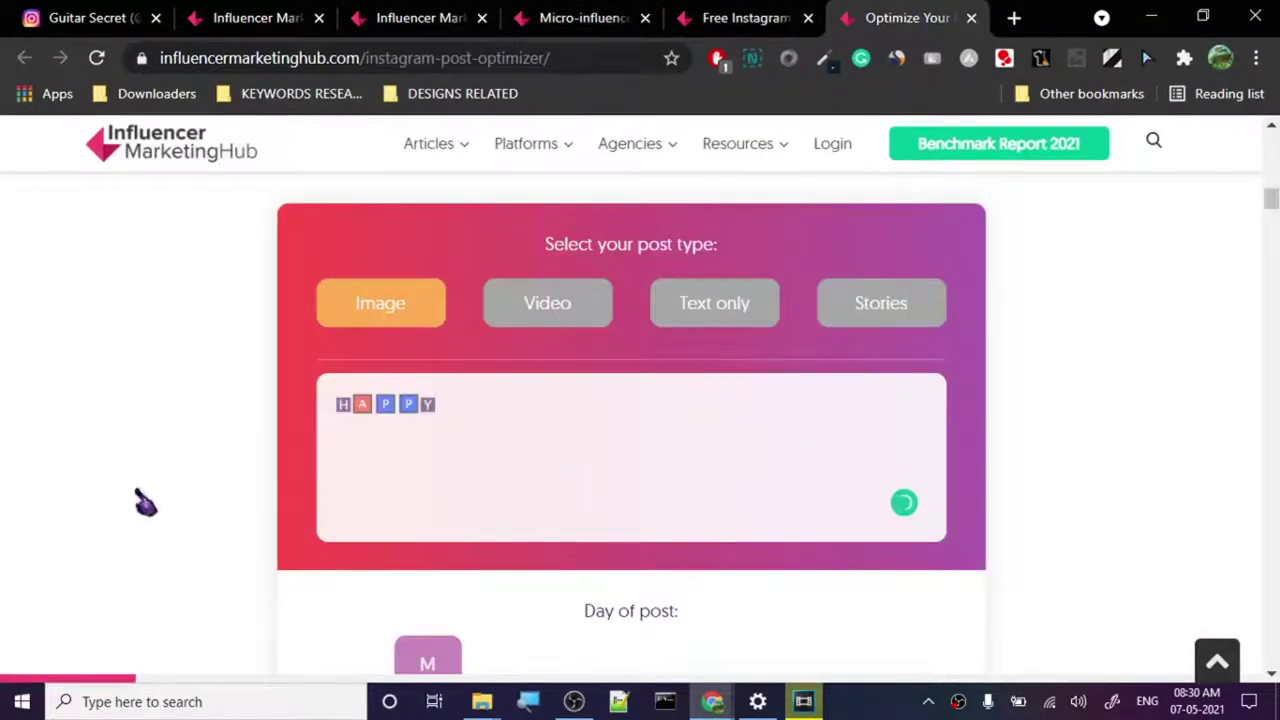
scroll(160, 515, down, 5)
scroll(185, 528, up, 5)
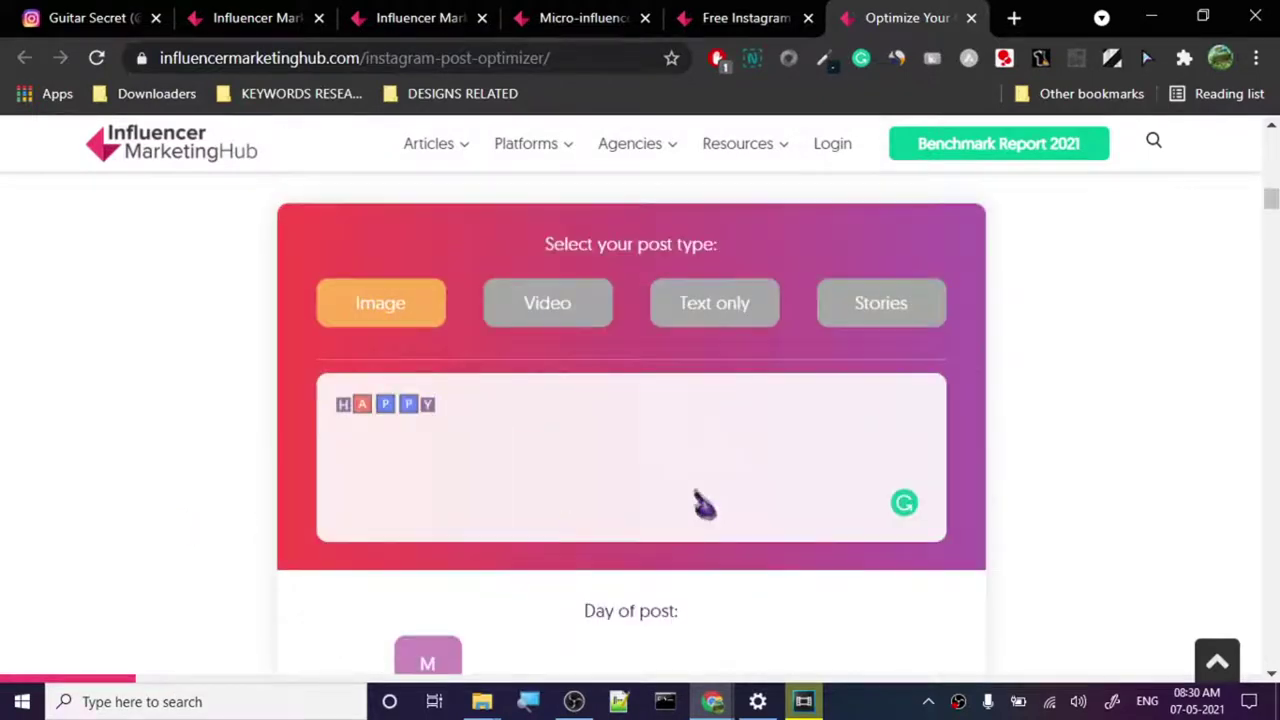
scroll(650, 515, down, 5)
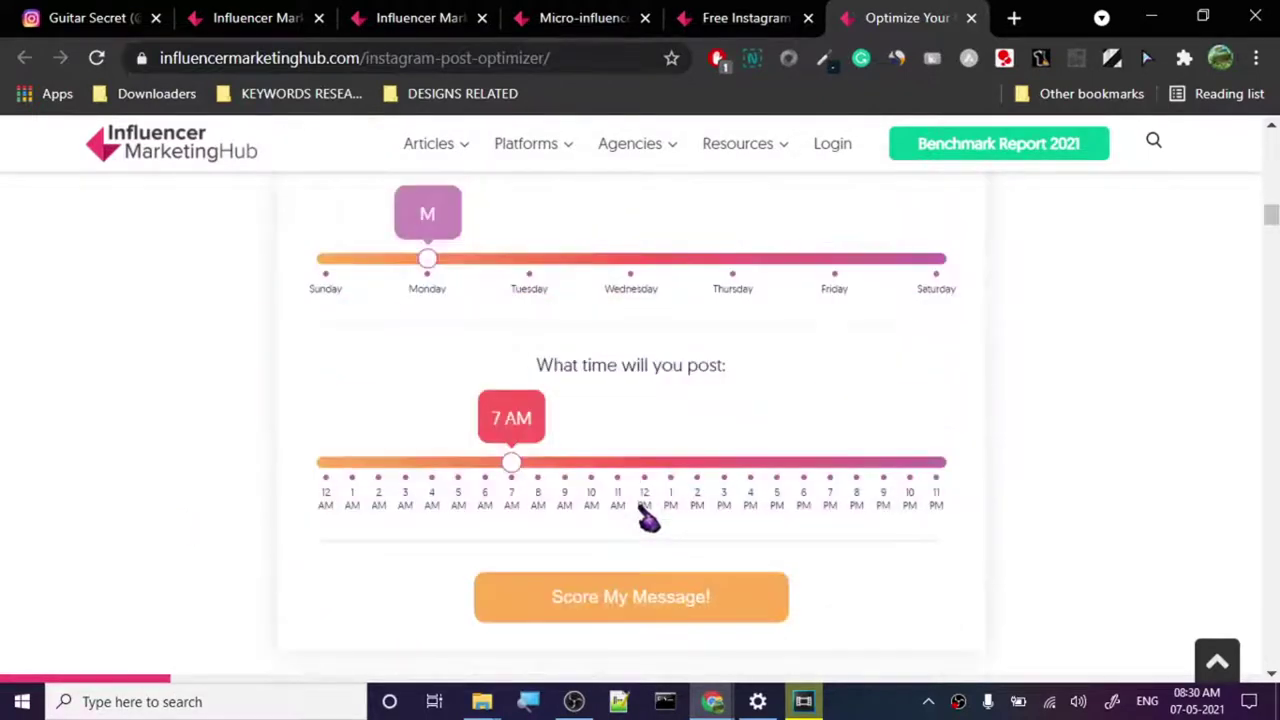
click(510, 592)
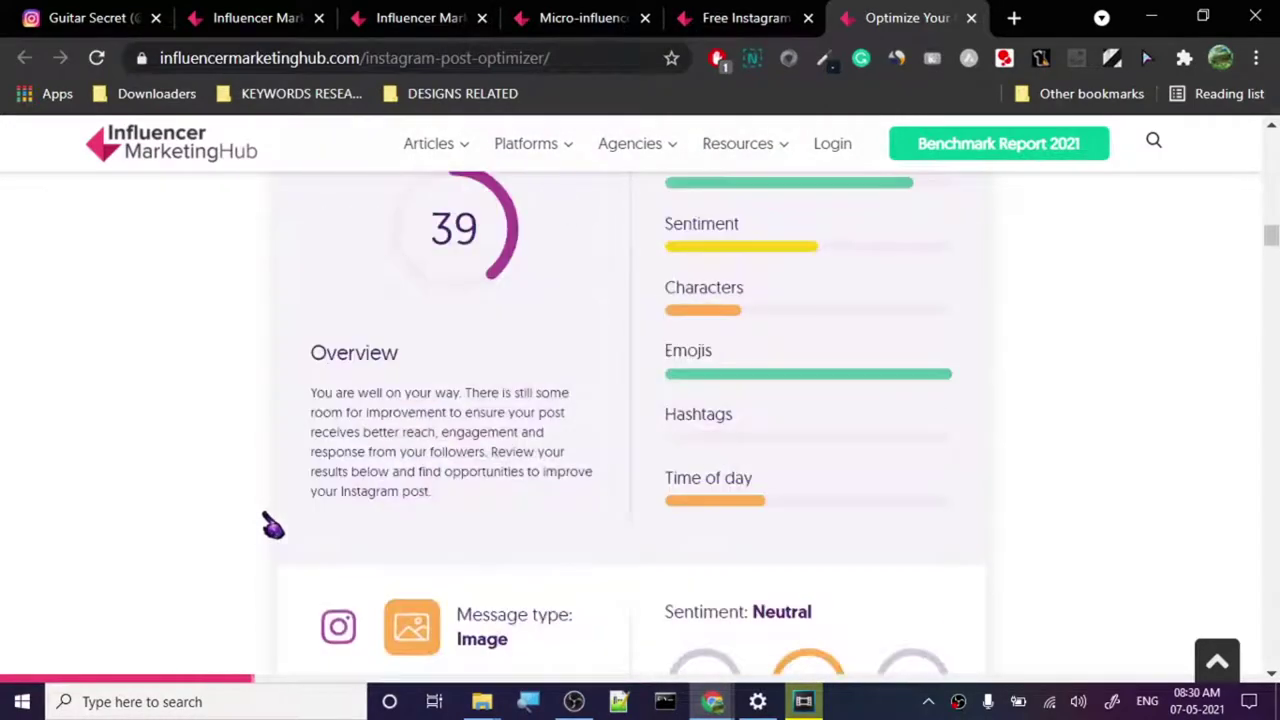
scroll(651, 517, down, 5)
scroll(686, 506, down, 5)
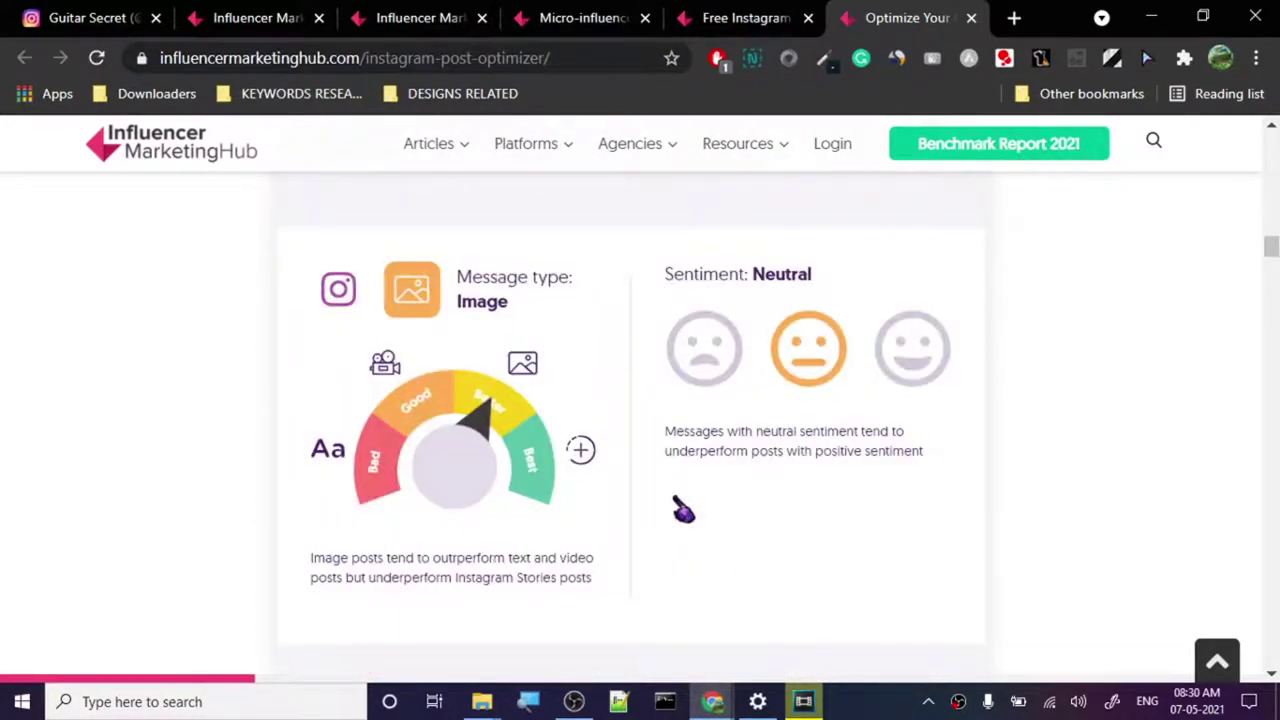
scroll(680, 509, down, 5)
scroll(720, 415, down, 2)
scroll(686, 420, down, 3)
scroll(657, 449, down, 3)
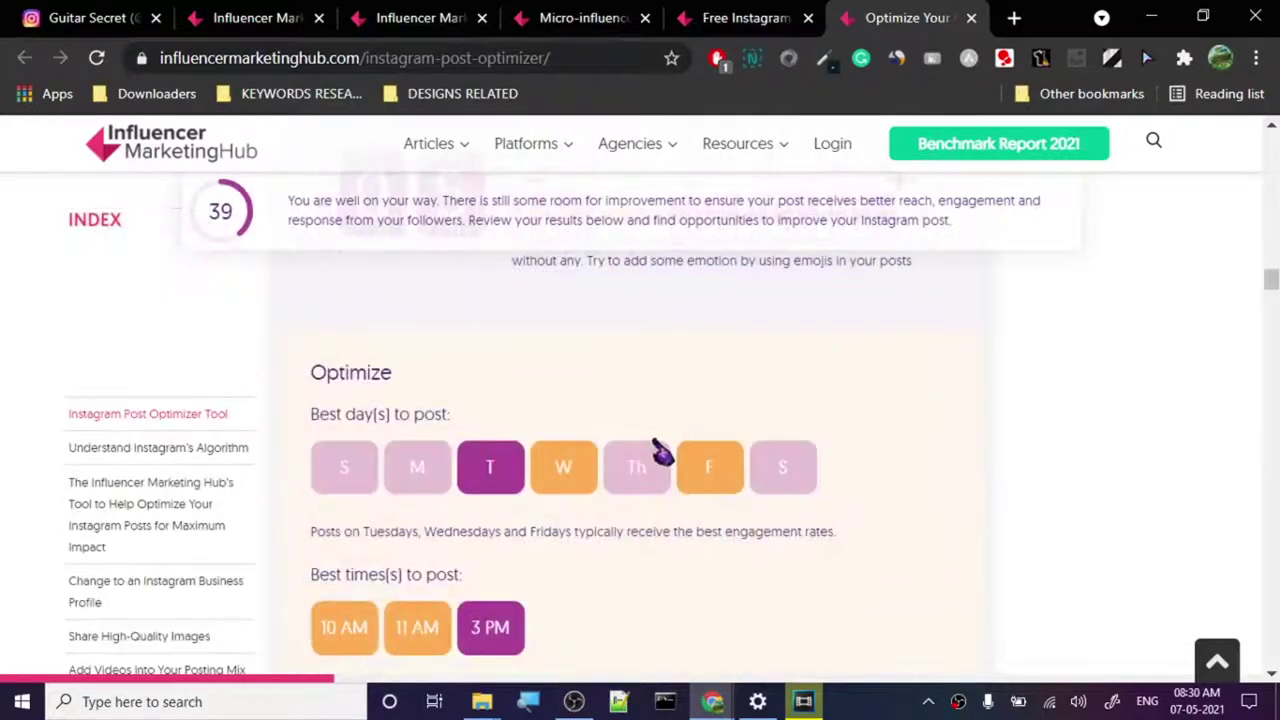
scroll(662, 452, up, 1)
scroll(662, 452, down, 3)
scroll(657, 451, up, 5)
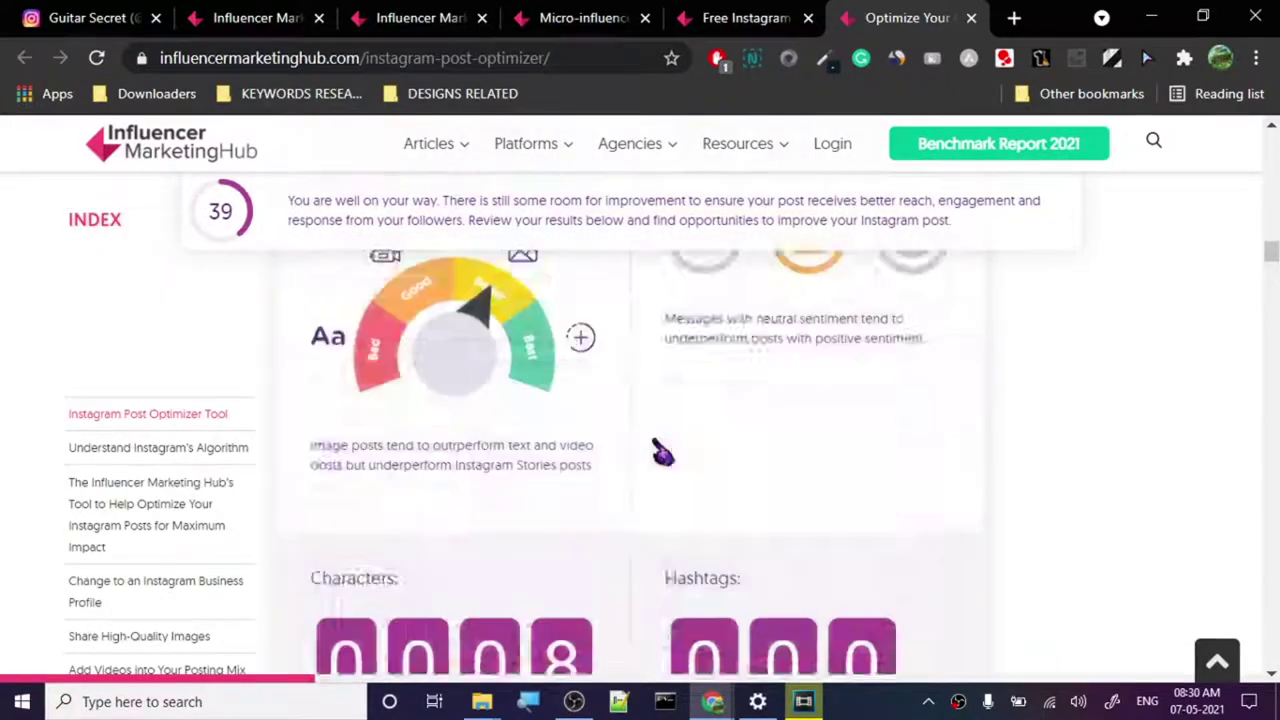
scroll(670, 470, up, 3)
scroll(777, 380, down, 1)
scroll(763, 391, down, 2)
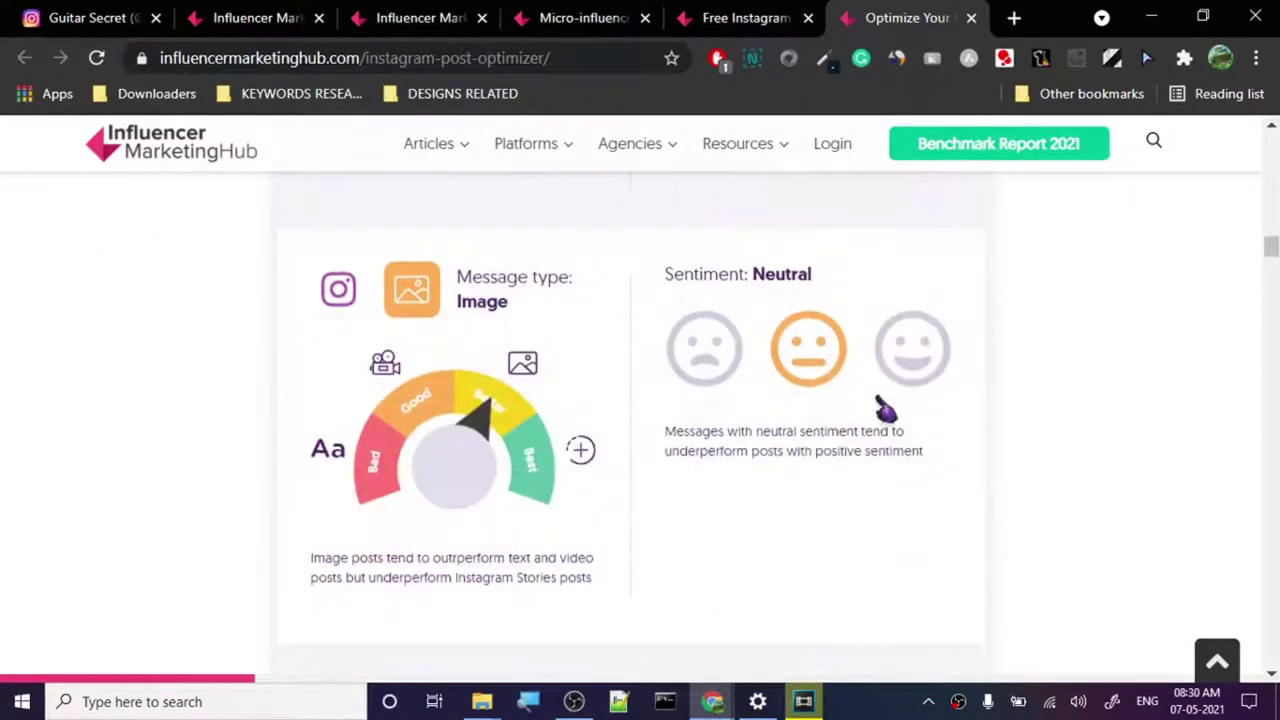
scroll(645, 524, up, 5)
scroll(651, 514, down, 3)
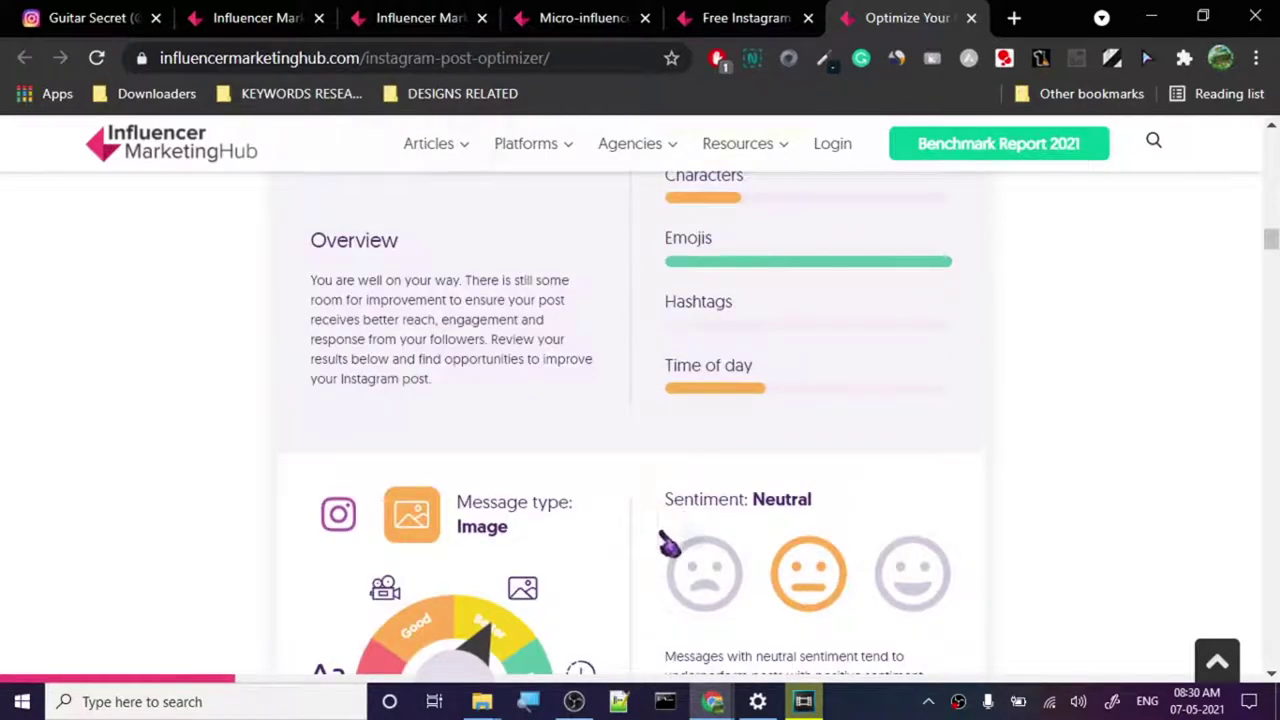
scroll(666, 534, down, 1)
scroll(575, 440, up, 5)
- Return to the fonts generator and scroll through the list of Happy styles
scroll(557, 434, up, 5)
scroll(557, 437, up, 2)
scroll(440, 500, down, 3)
click(745, 18)
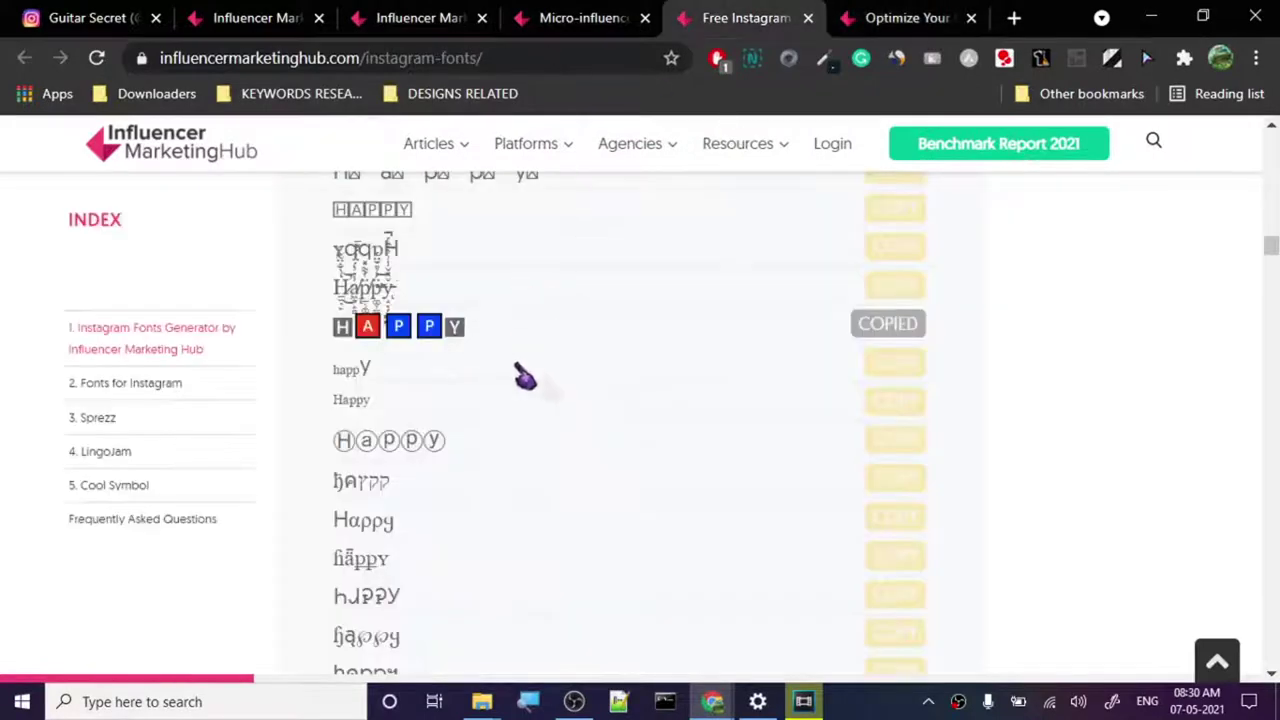
scroll(612, 525, down, 3)
scroll(612, 525, down, 5)
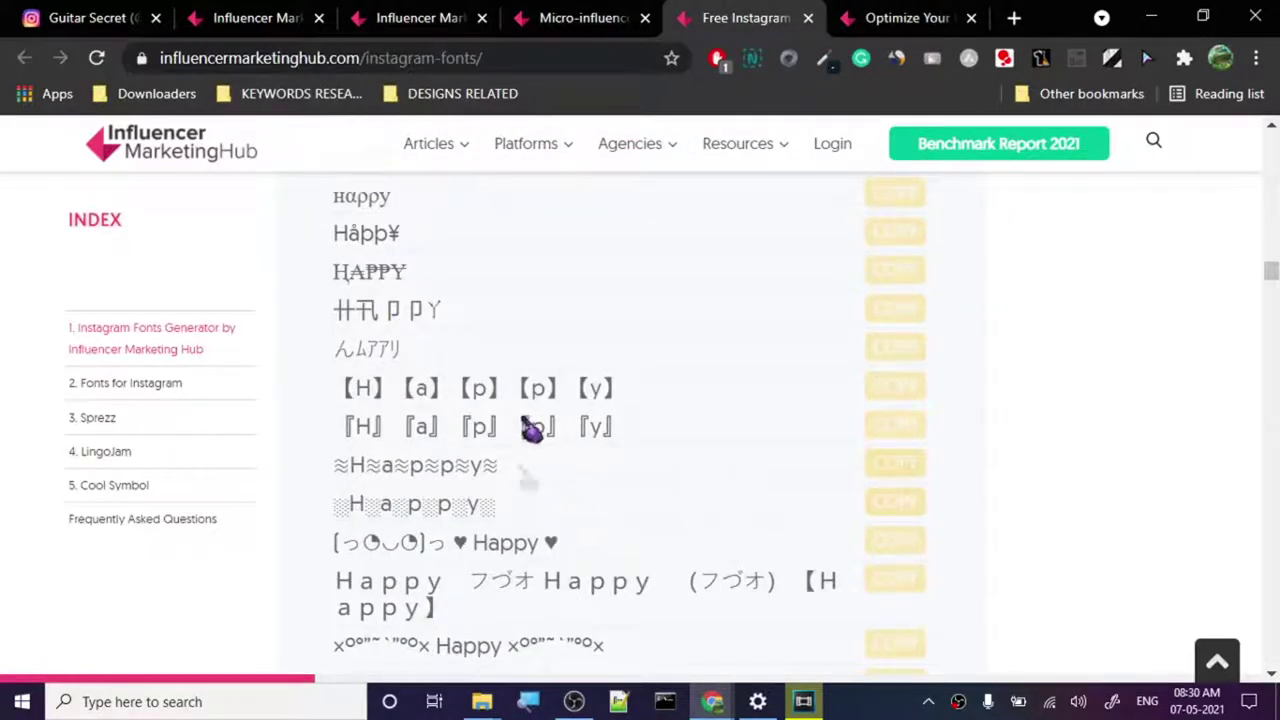
scroll(524, 508, down, 3)
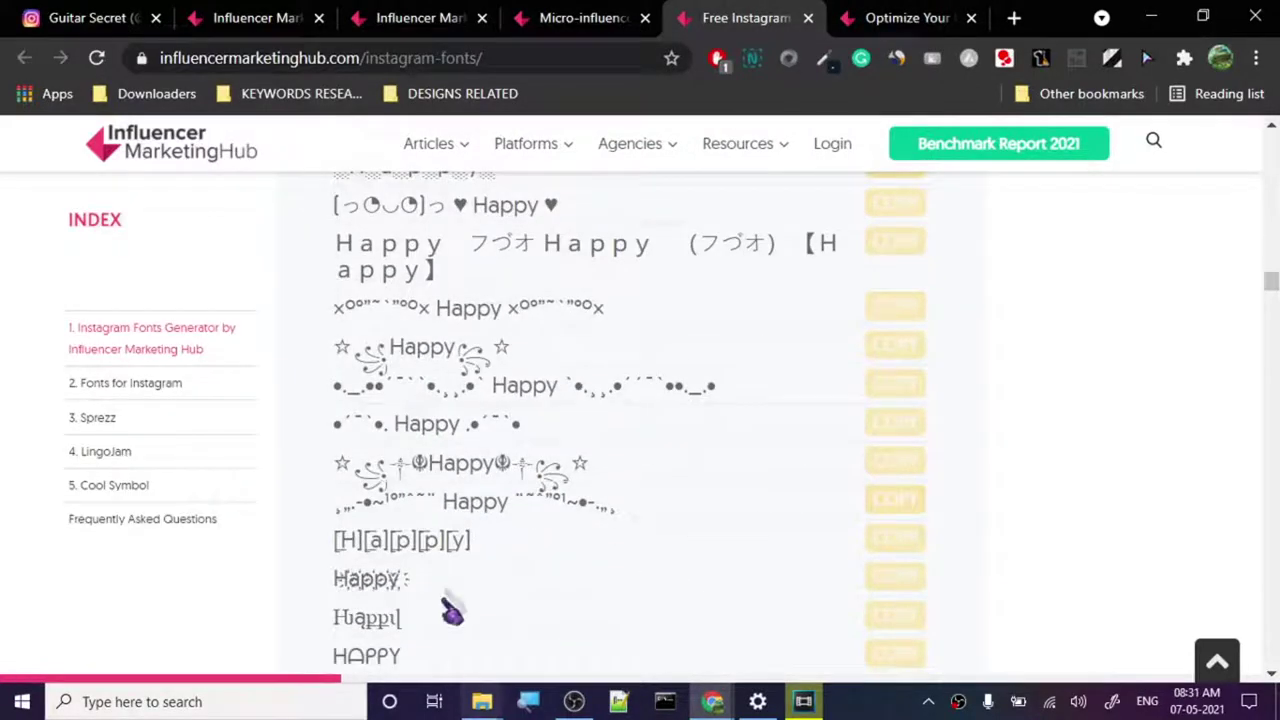
scroll(535, 518, up, 4)
scroll(535, 518, up, 3)
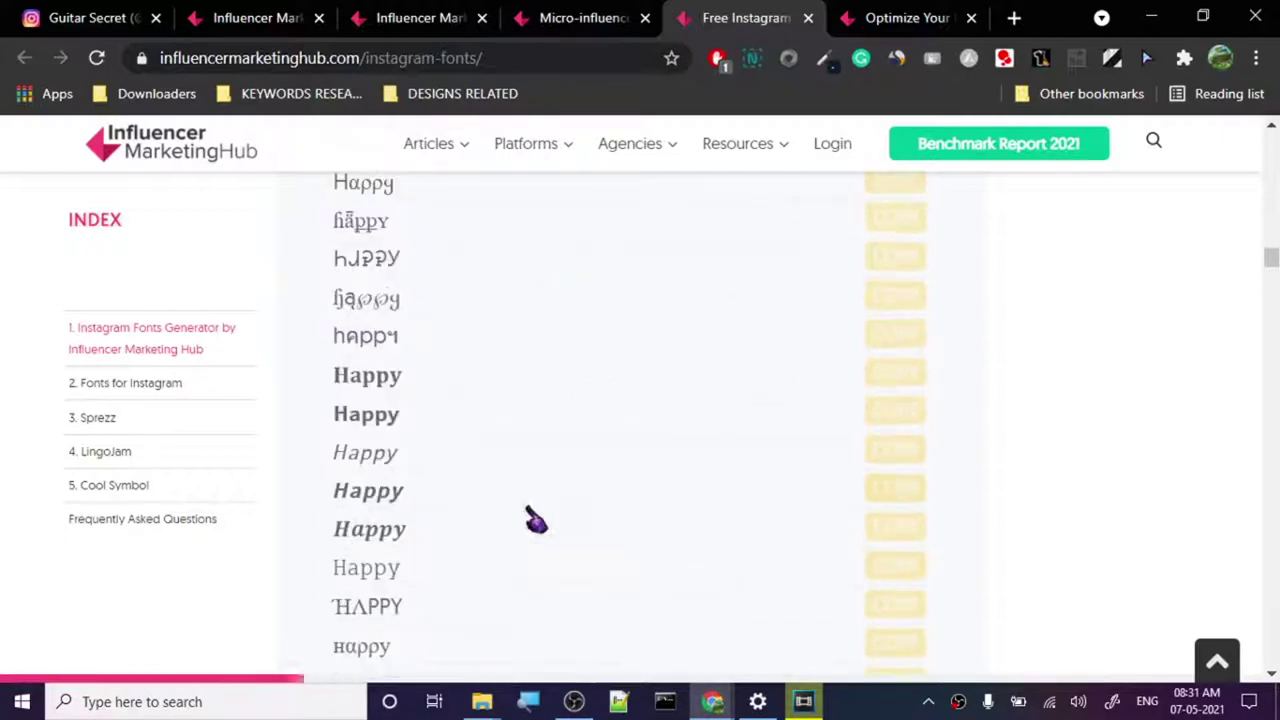
scroll(530, 512, up, 2)
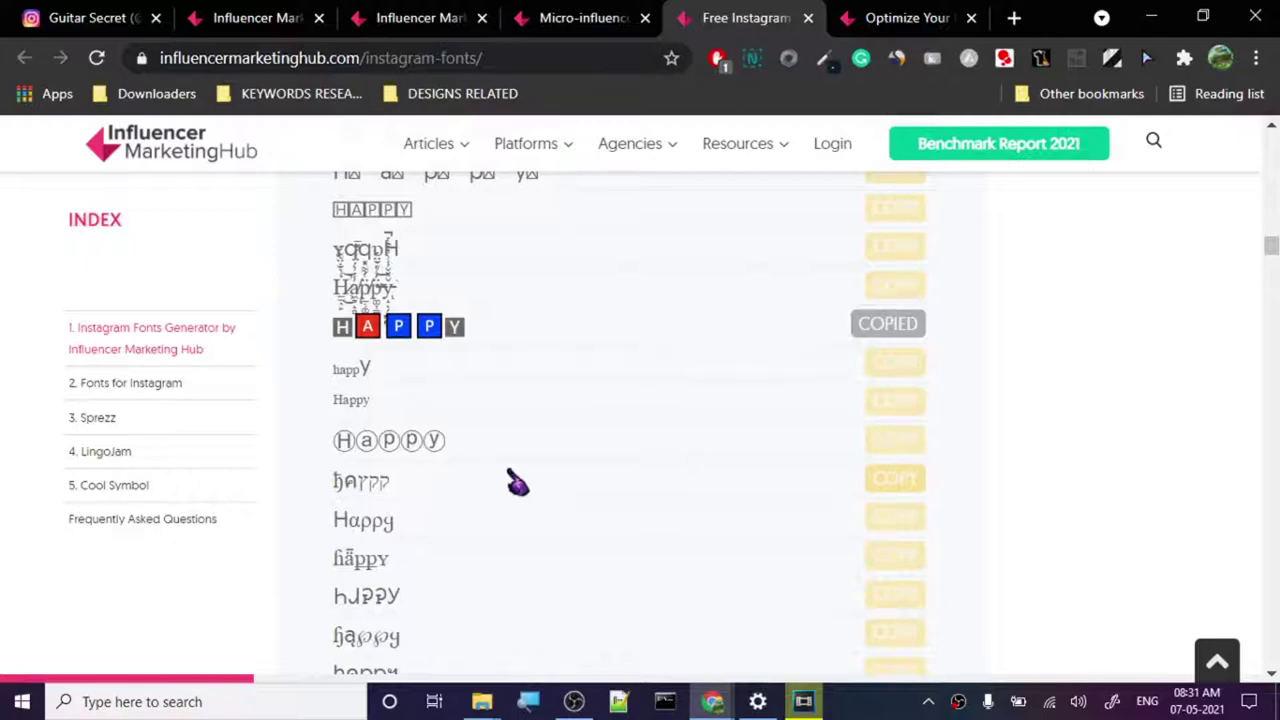
scroll(515, 483, up, 4)
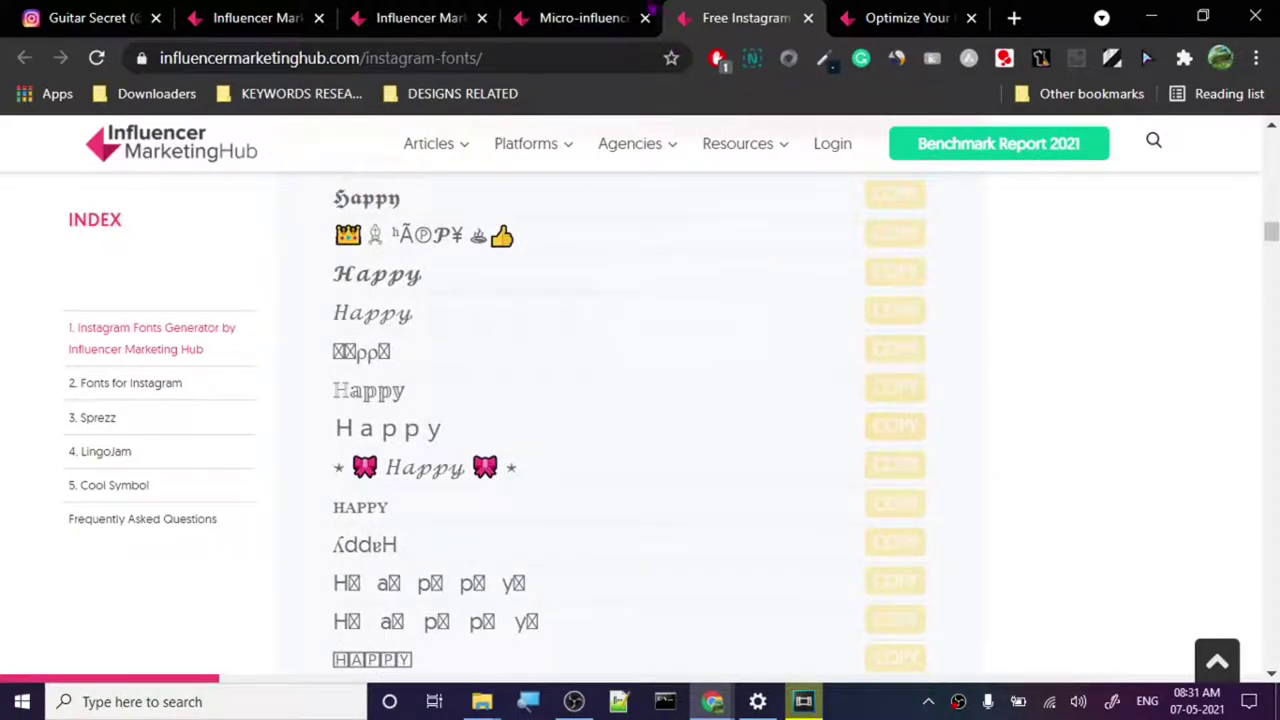
- Glance at Micro-influencers vs Celebrities, then copy the coloured-box HAPPY style
click(585, 18)
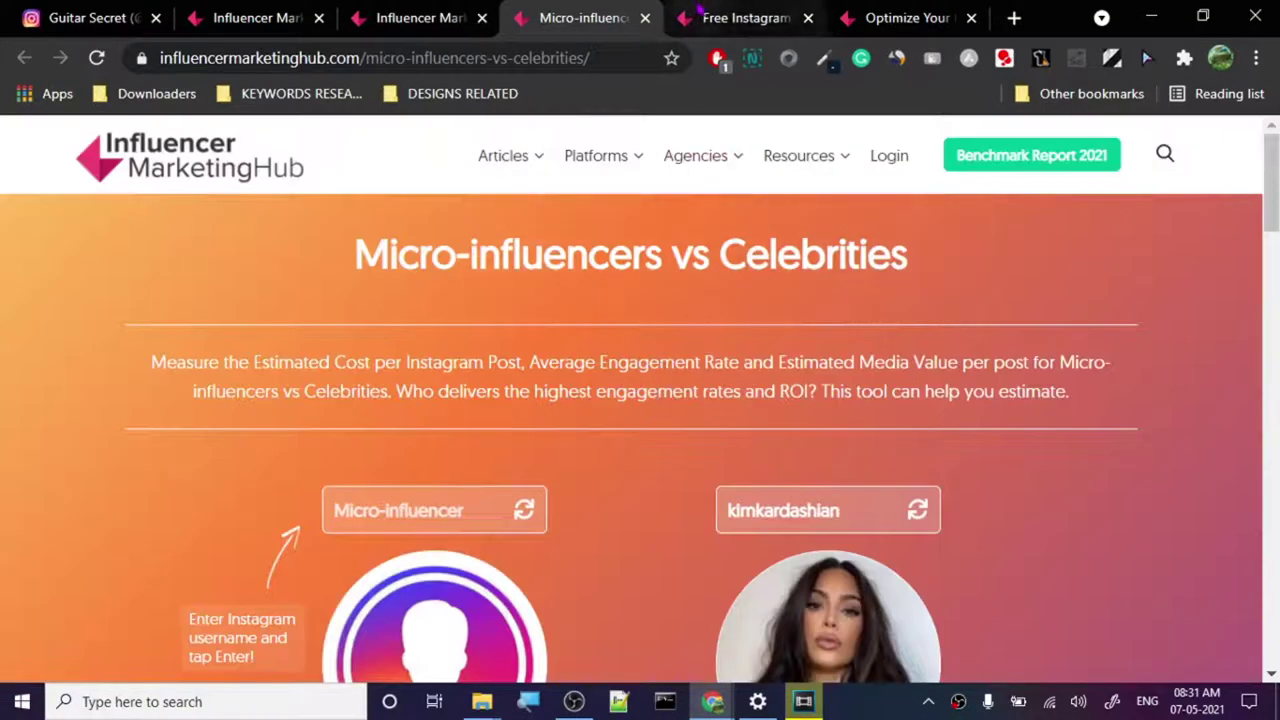
click(716, 15)
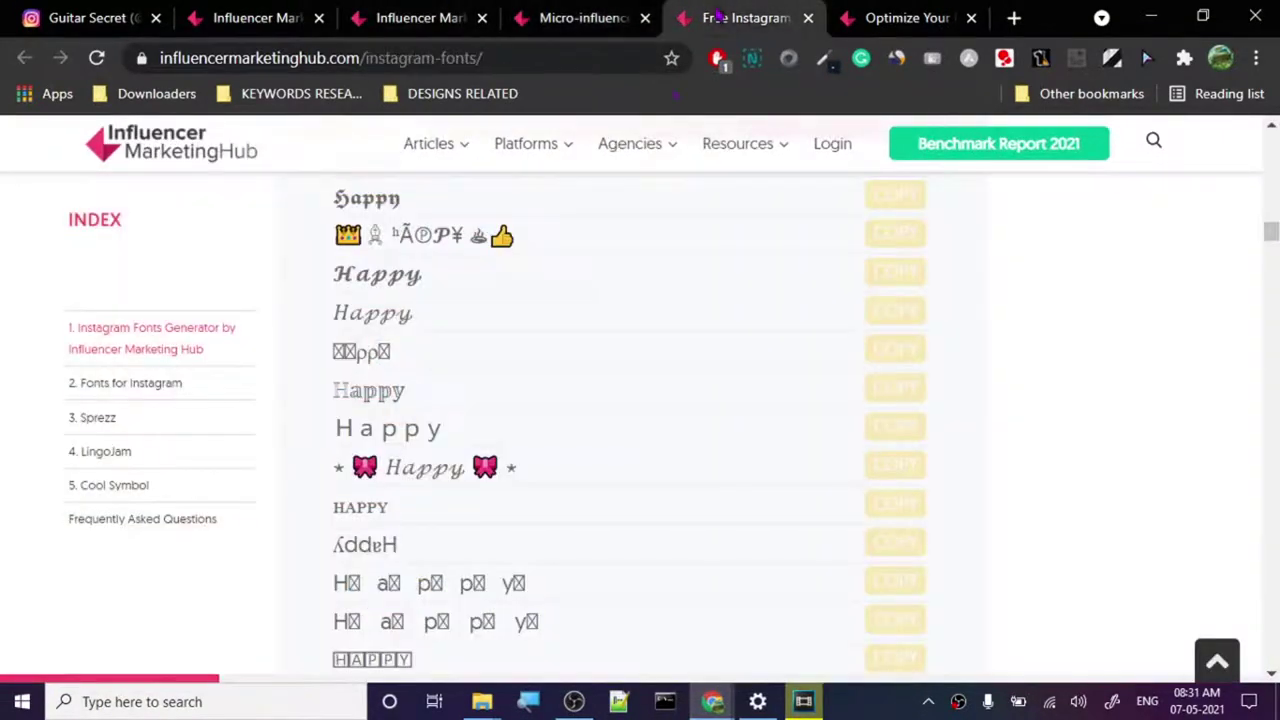
scroll(585, 483, down, 3)
click(585, 483)
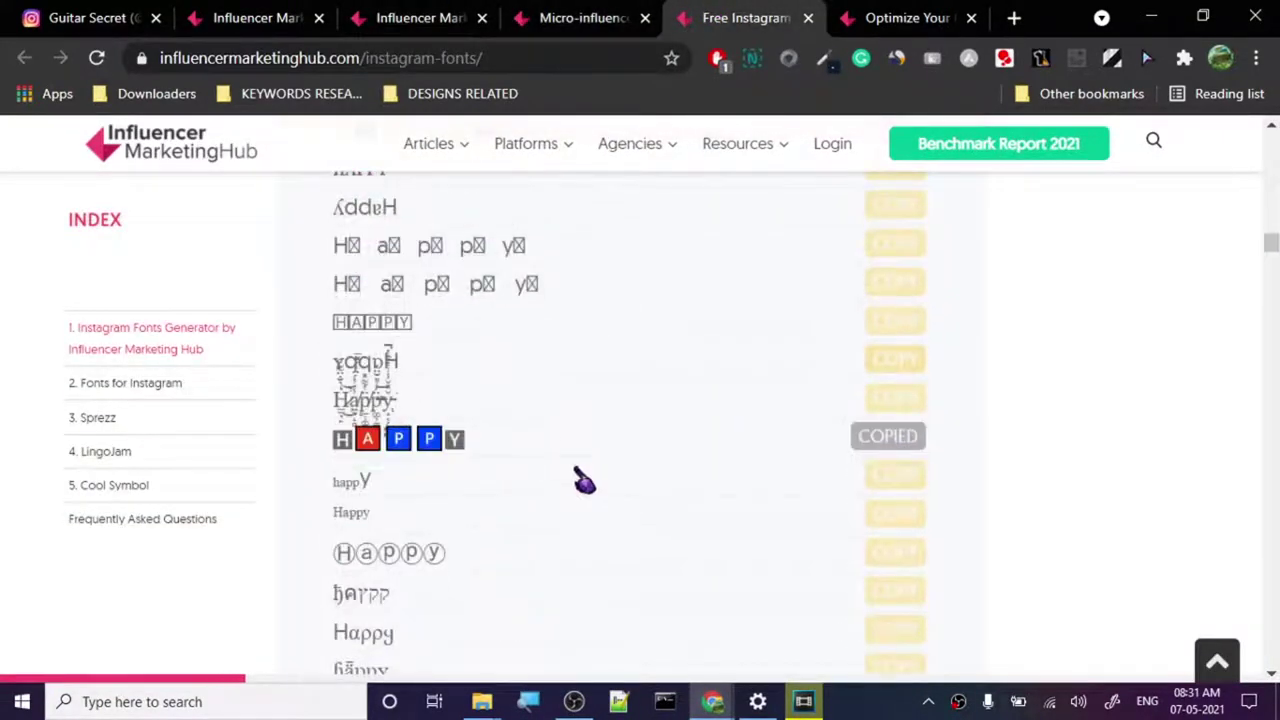
- Return to the free tools directory and scroll down through its listed tools
click(420, 17)
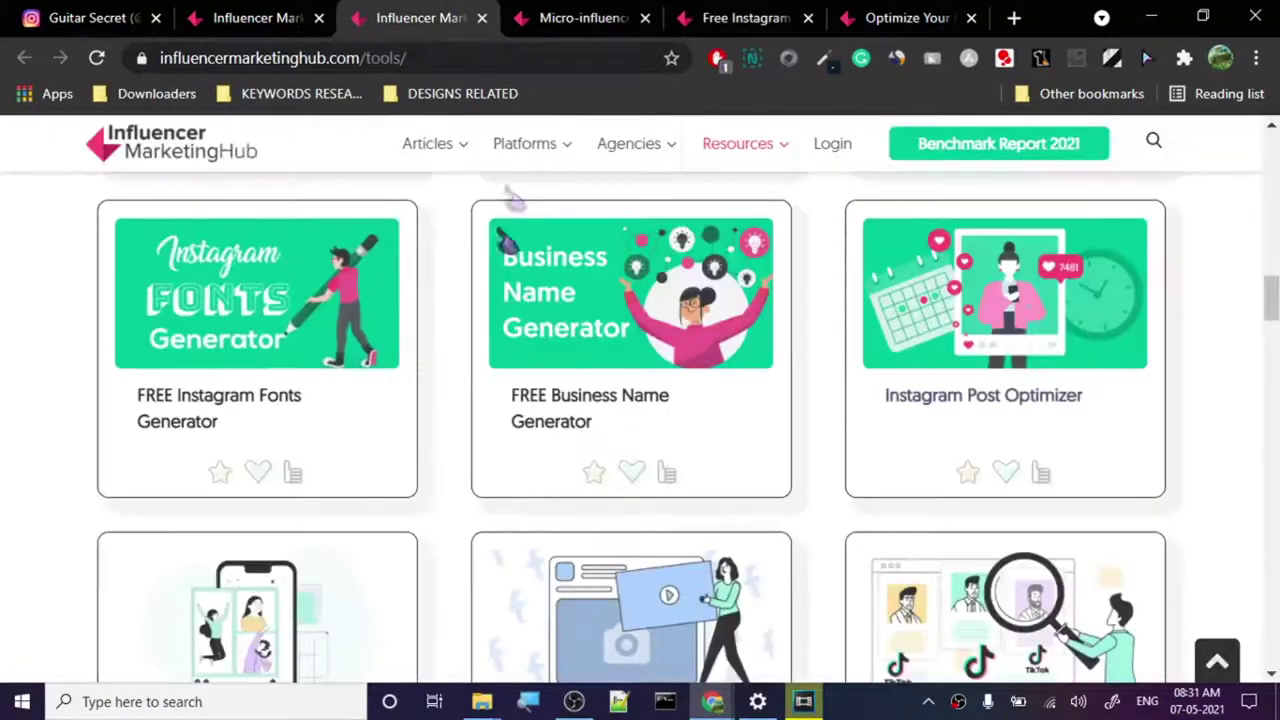
scroll(9, 523, down, 3)
scroll(9, 523, down, 2)
scroll(9, 523, down, 3)
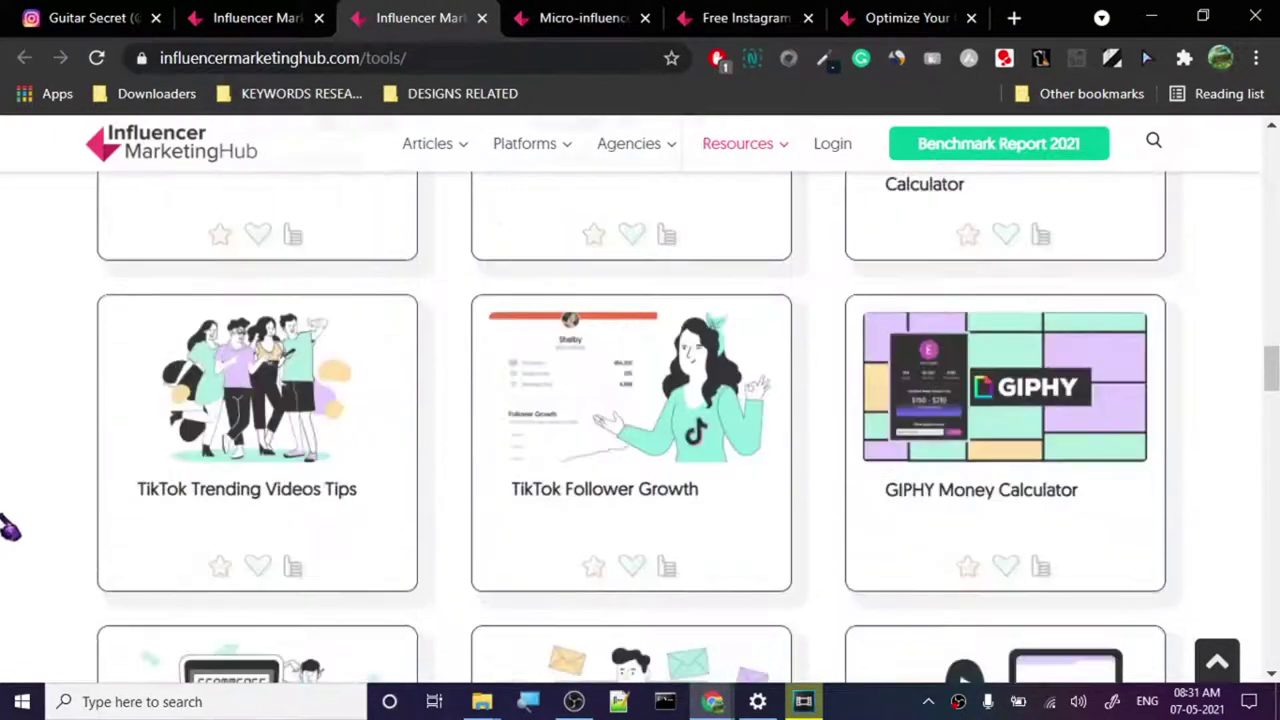
scroll(9, 527, up, 2)
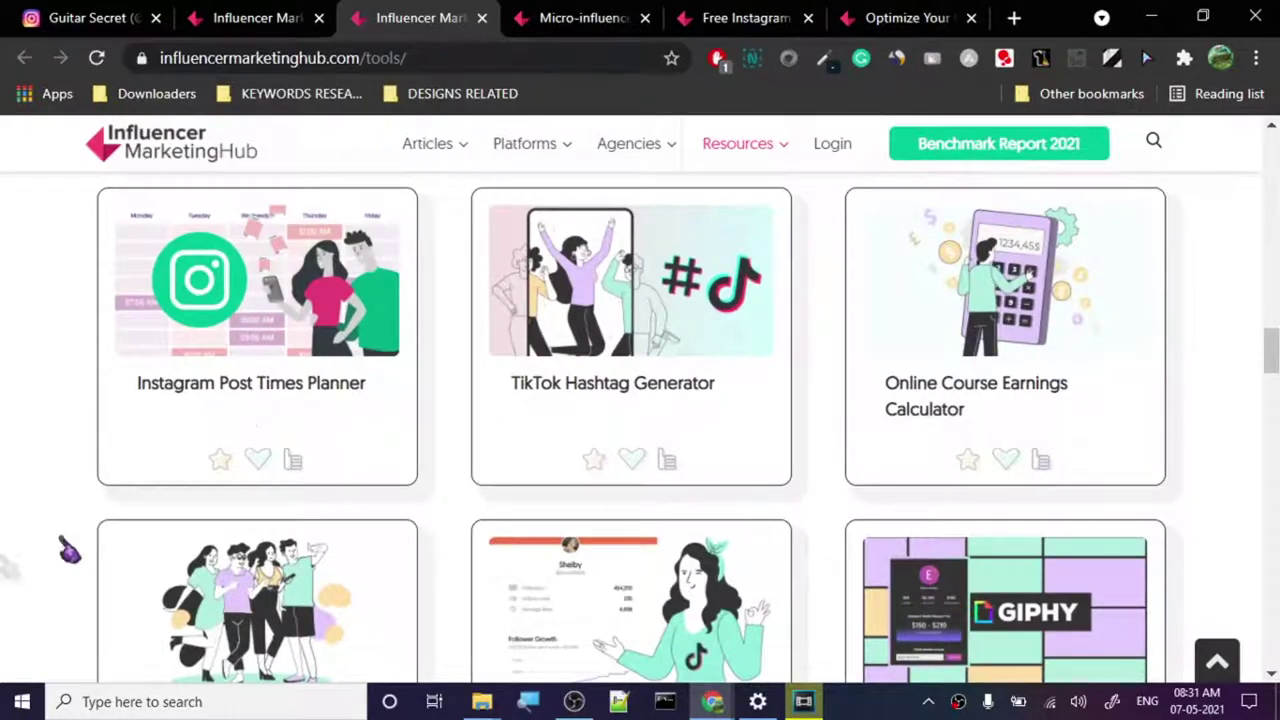
scroll(68, 550, down, 3)
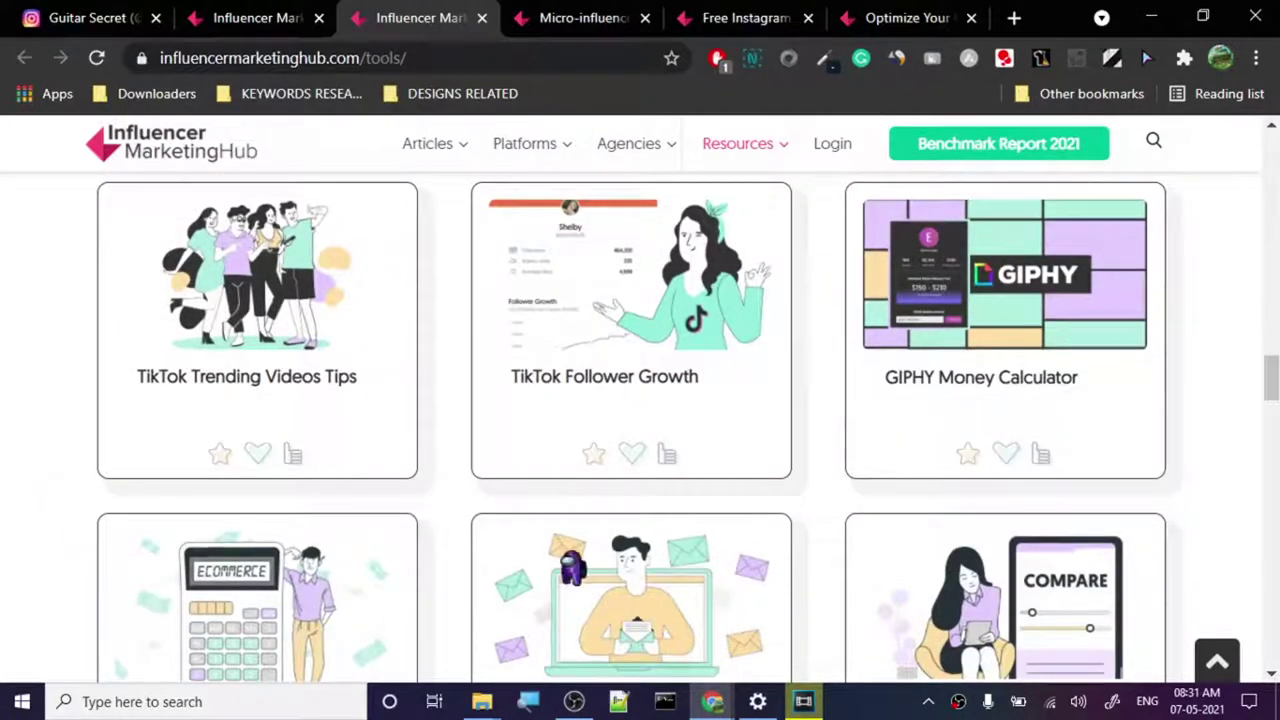
scroll(463, 502, up, 1)
scroll(1080, 558, up, 1)
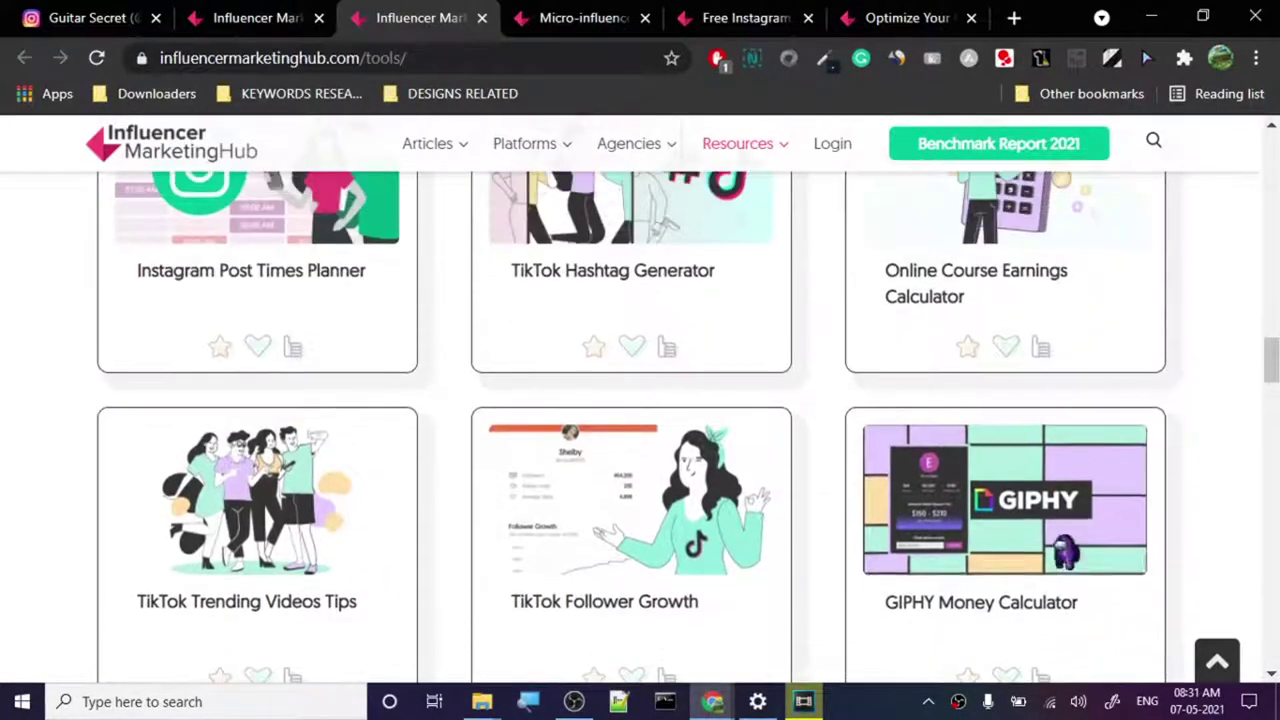
scroll(891, 480, up, 2)
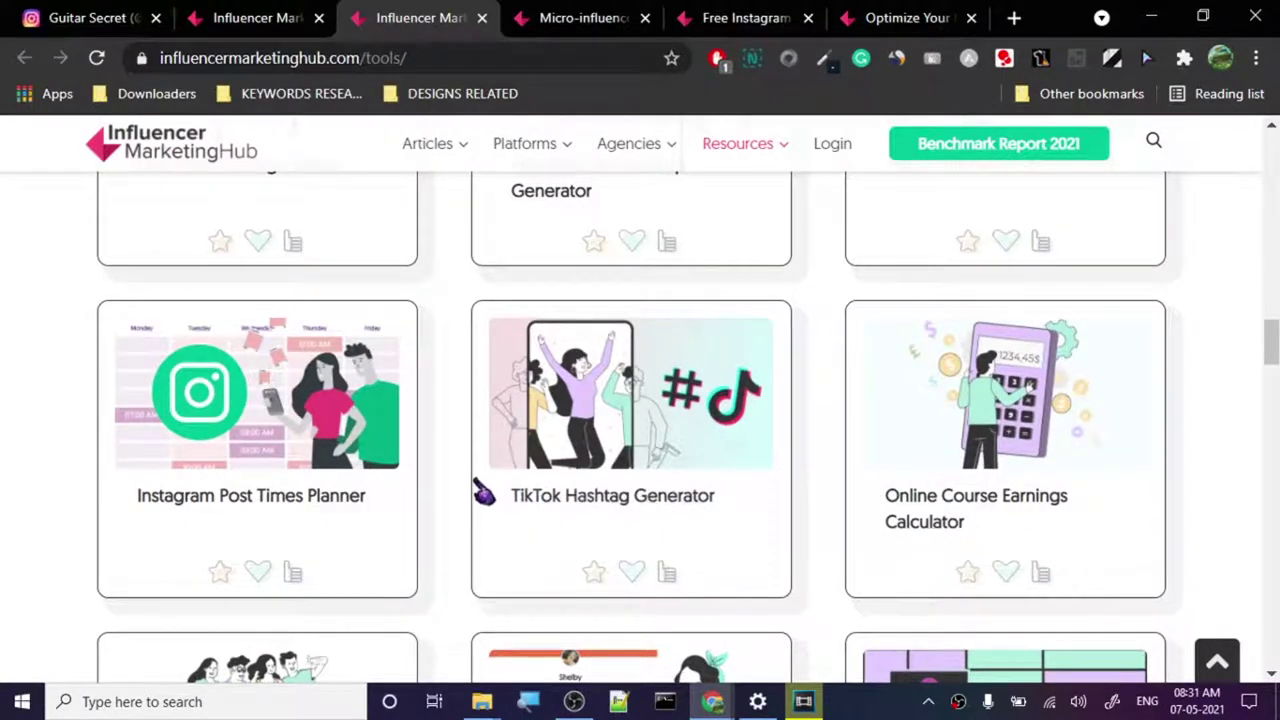
scroll(480, 490, down, 2)
scroll(480, 485, down, 2)
scroll(478, 478, down, 2)
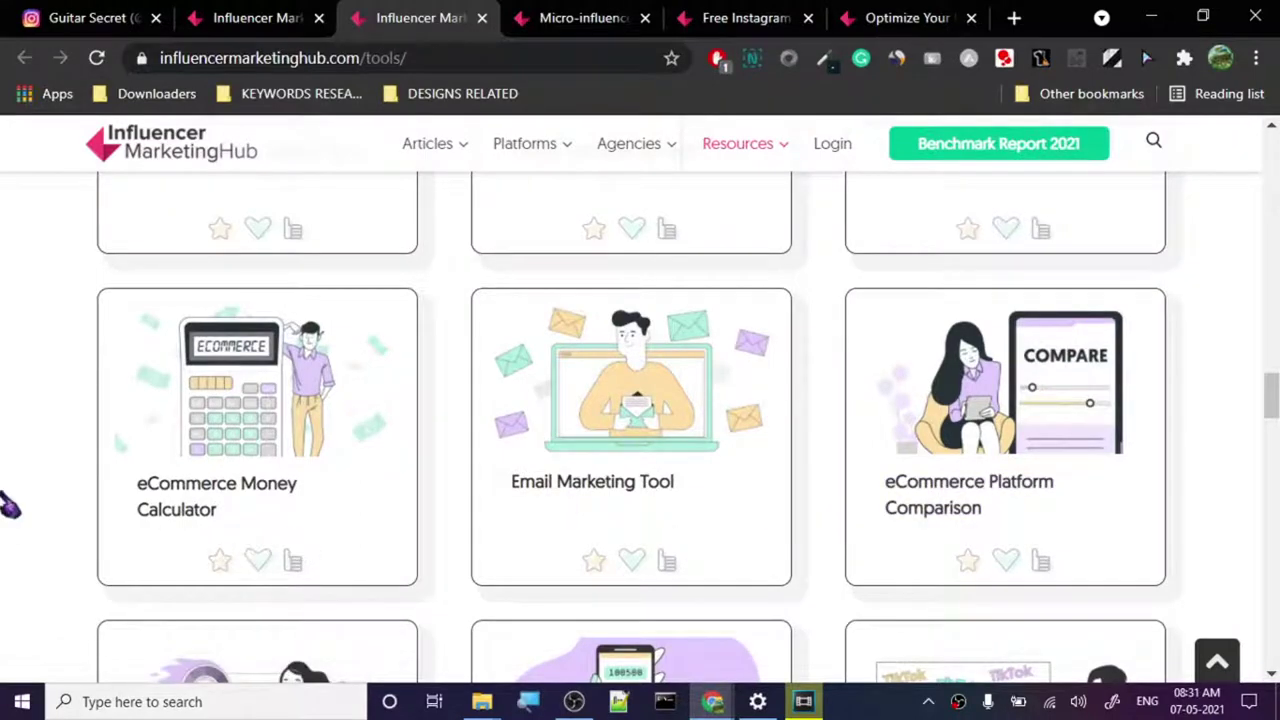
scroll(10, 507, down, 2)
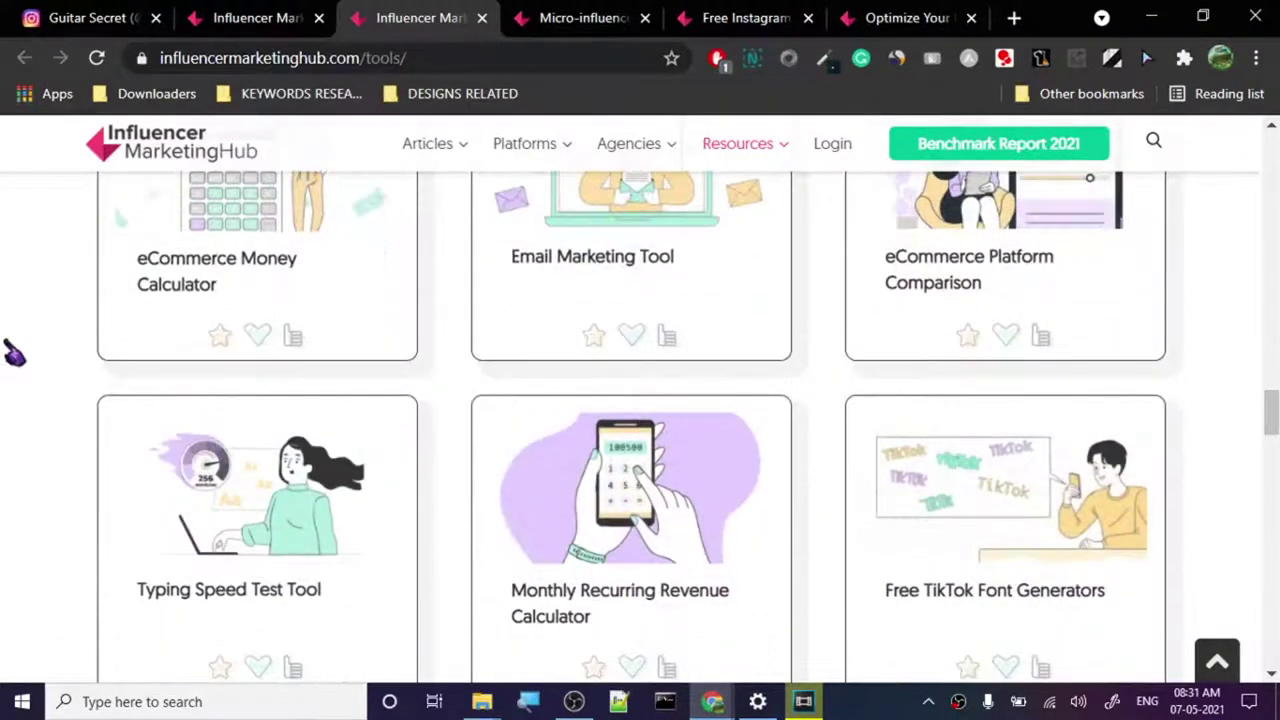
scroll(18, 398, down, 1)
scroll(18, 398, down, 2)
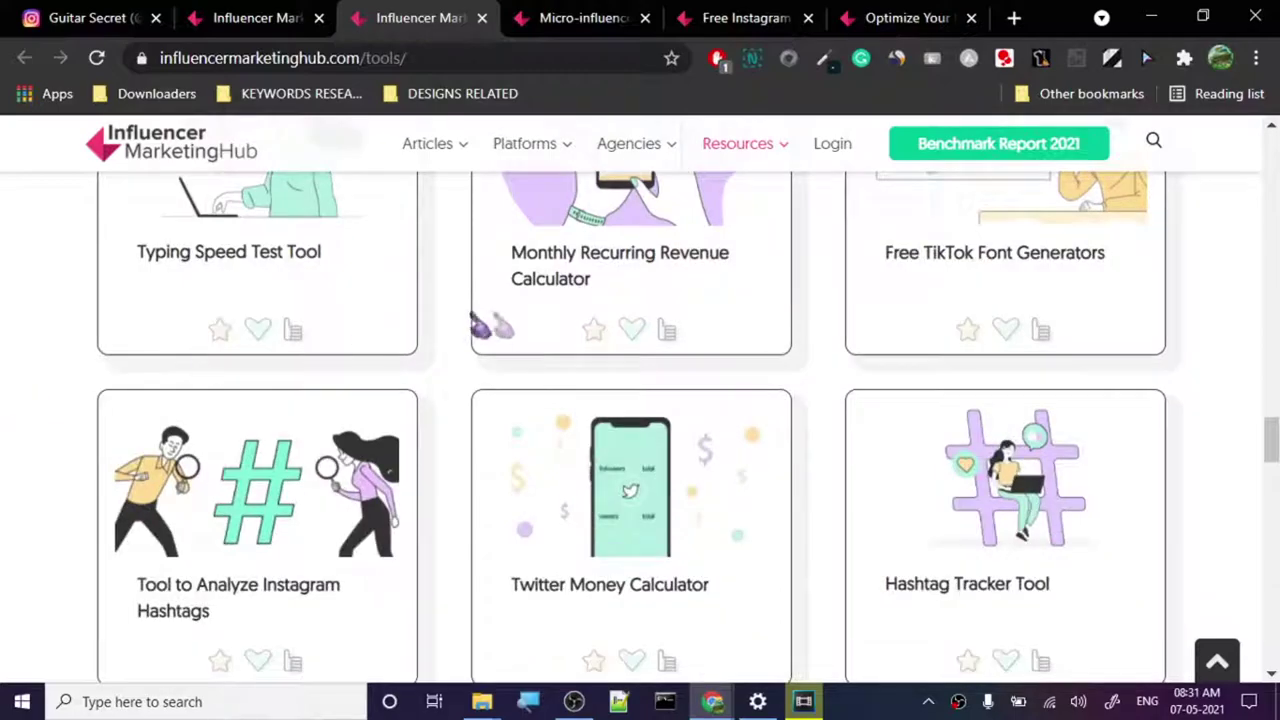
scroll(457, 440, down, 2)
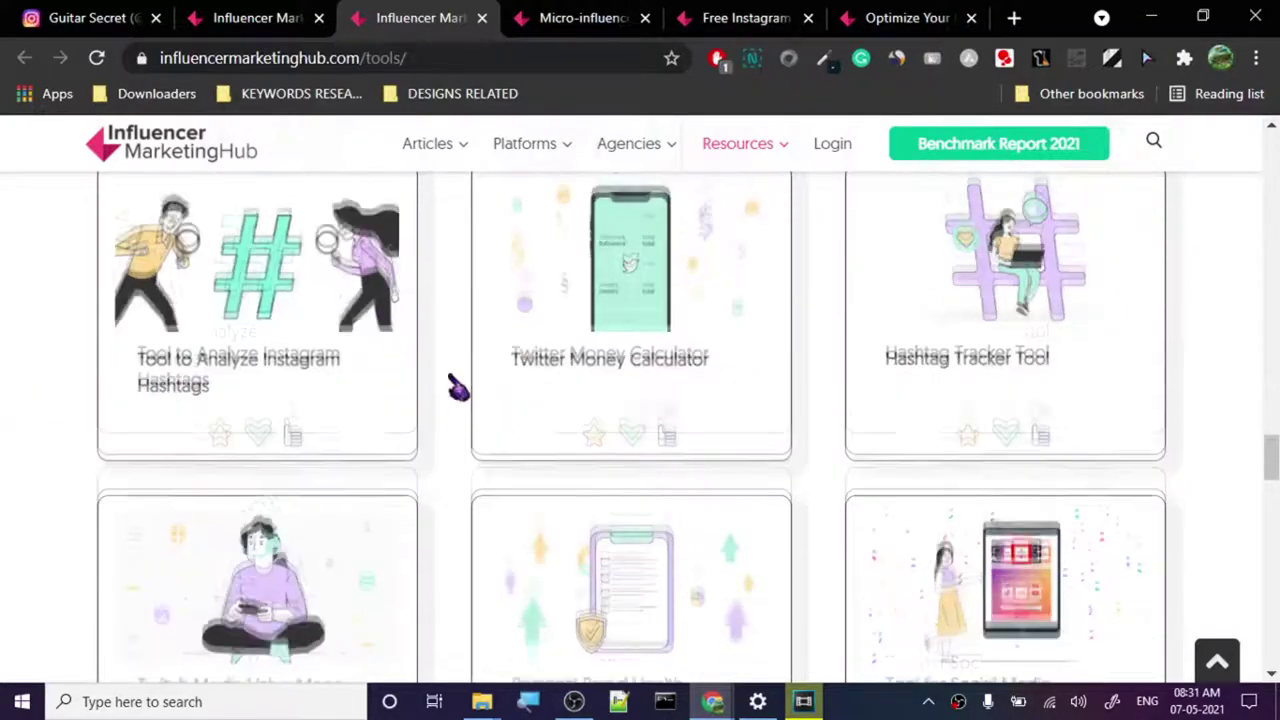
scroll(458, 388, down, 3)
- Scroll through the last tools until the Real Time Emoji Tracker card is visible
scroll(458, 388, up, 1)
scroll(458, 388, up, 3)
scroll(458, 388, down, 3)
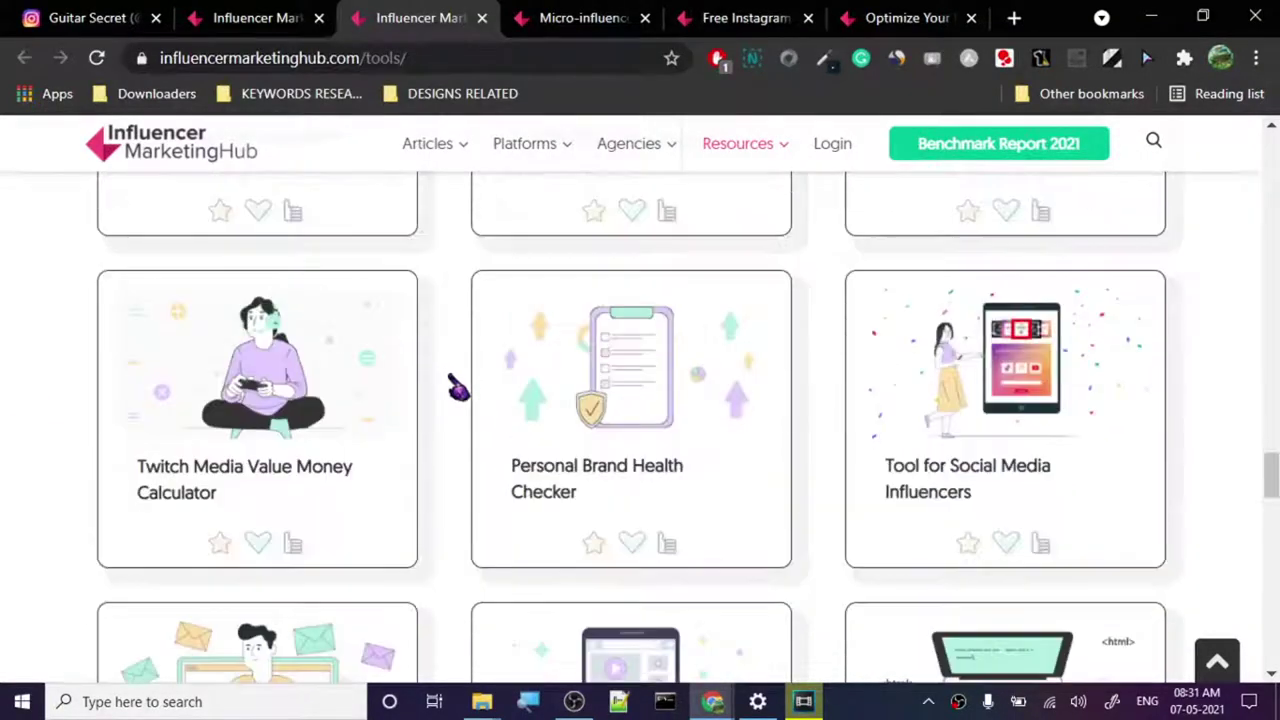
scroll(458, 388, down, 3)
scroll(458, 388, up, 2)
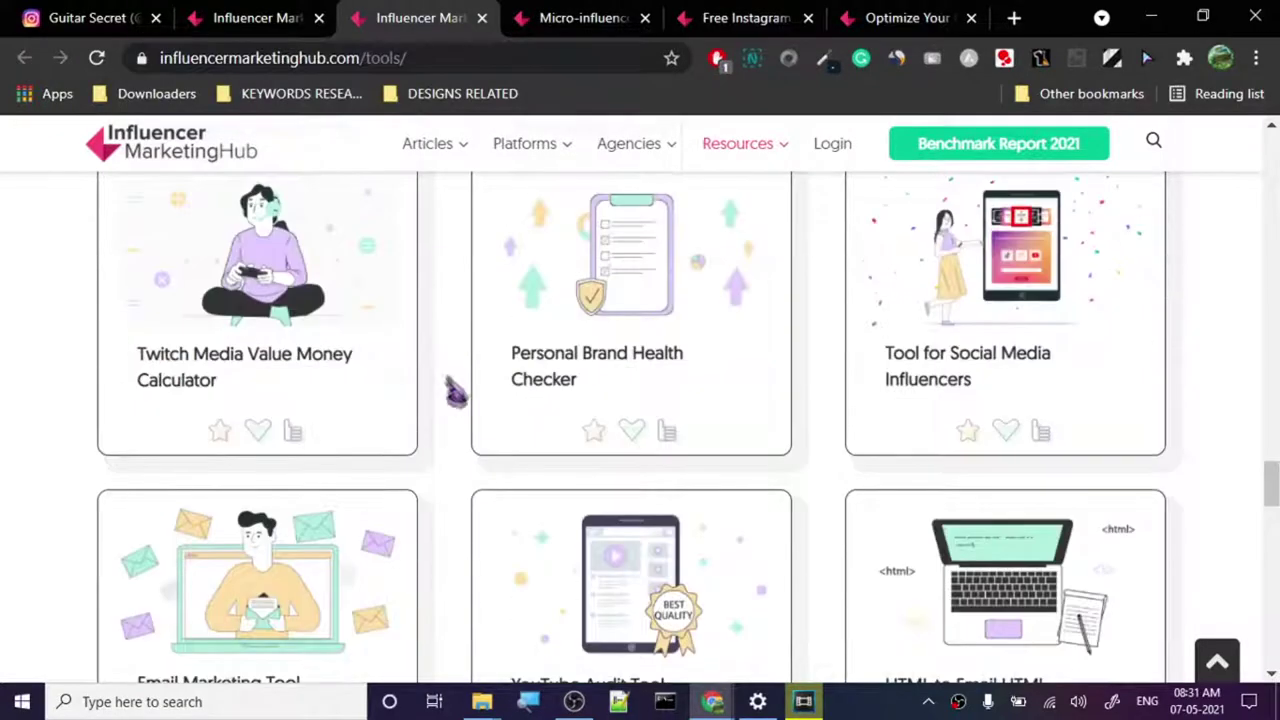
scroll(8, 455, down, 2)
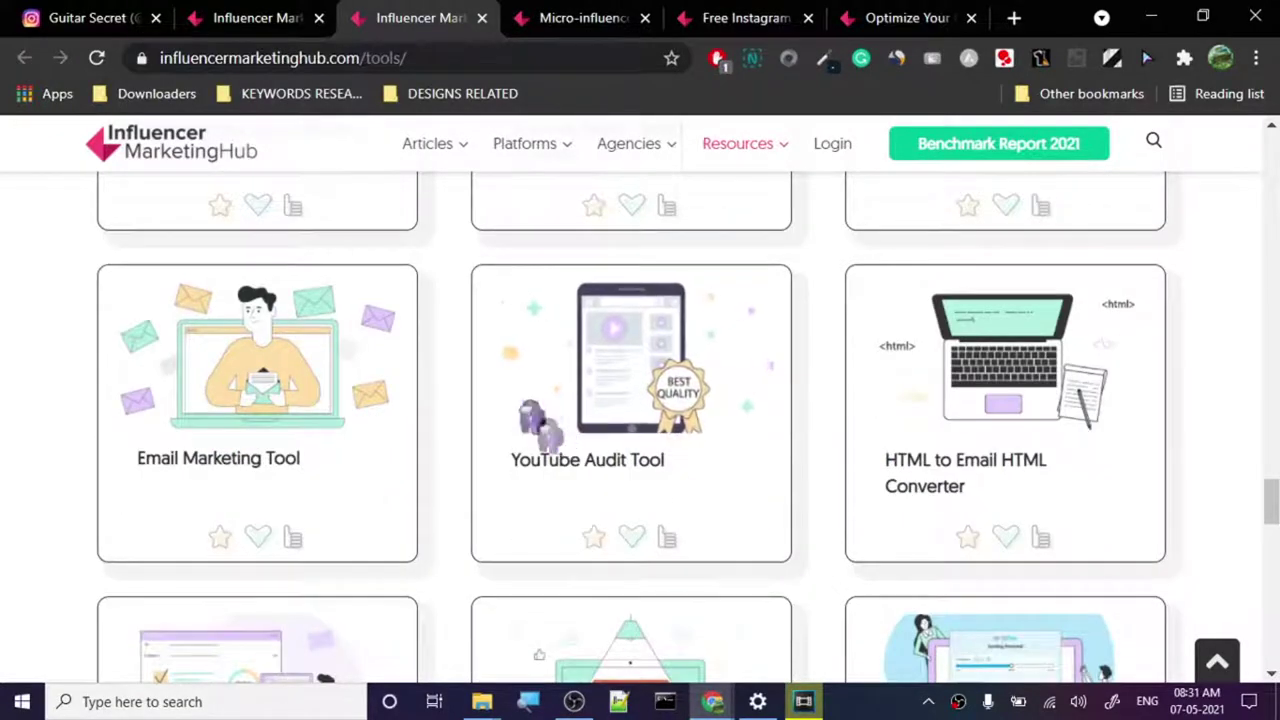
scroll(453, 380, down, 1)
scroll(453, 380, down, 1)
scroll(453, 380, down, 1)
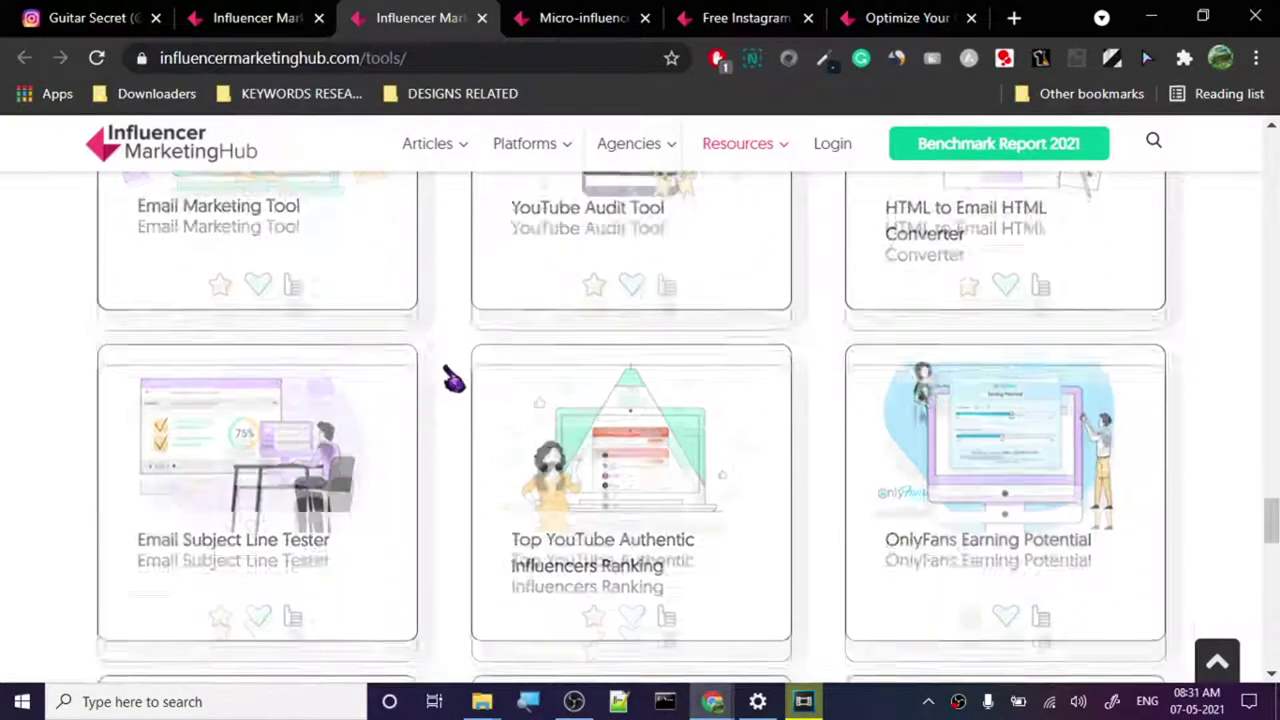
scroll(453, 378, down, 2)
scroll(453, 388, down, 1)
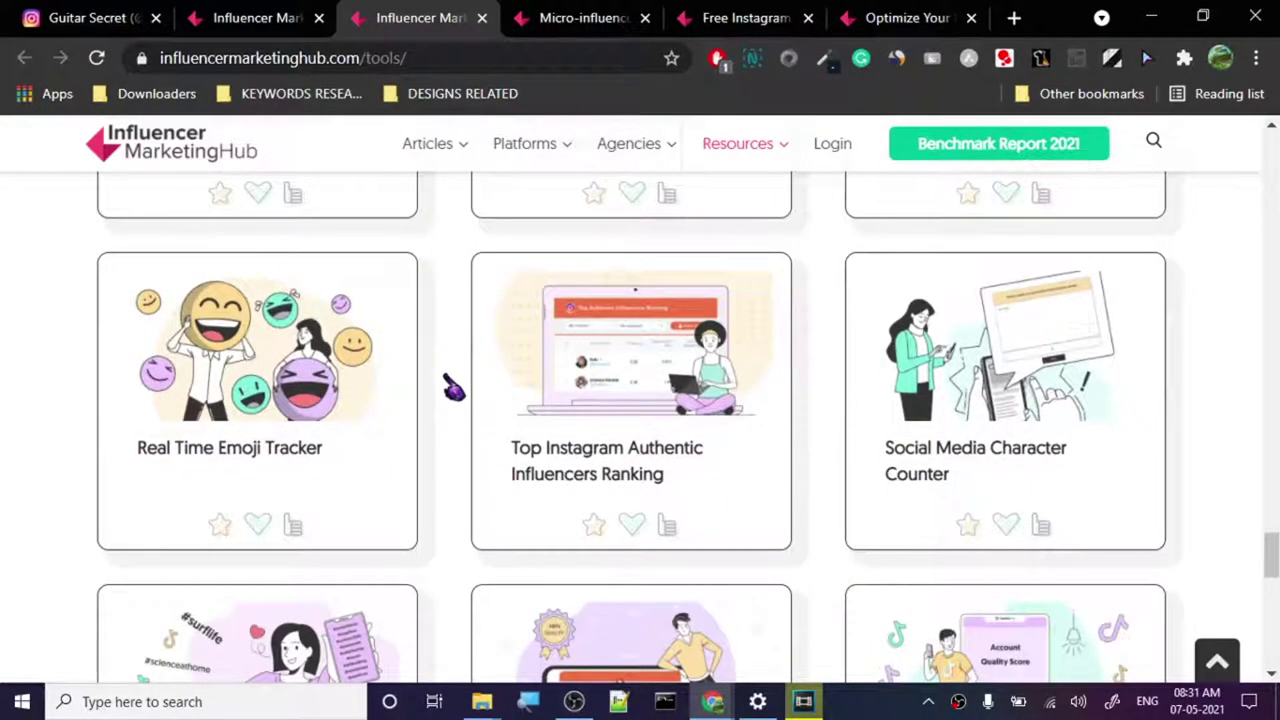
scroll(453, 388, down, 3)
scroll(453, 410, down, 3)
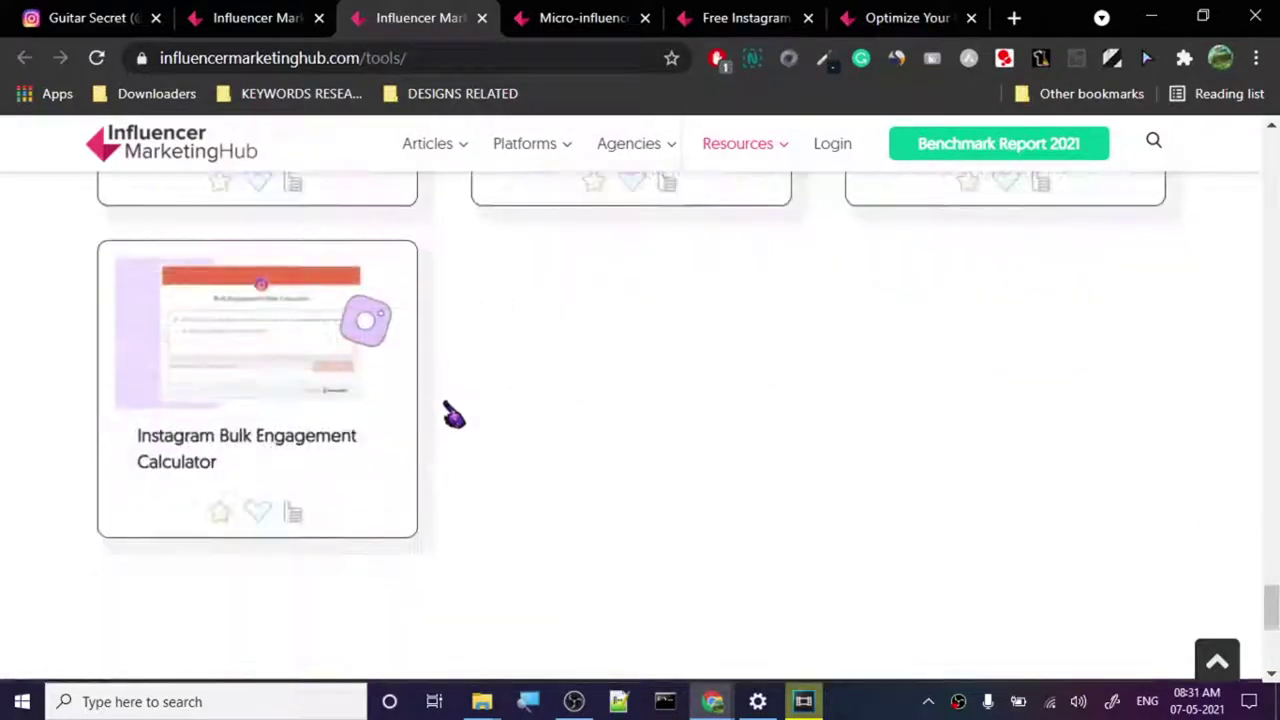
scroll(453, 415, up, 3)
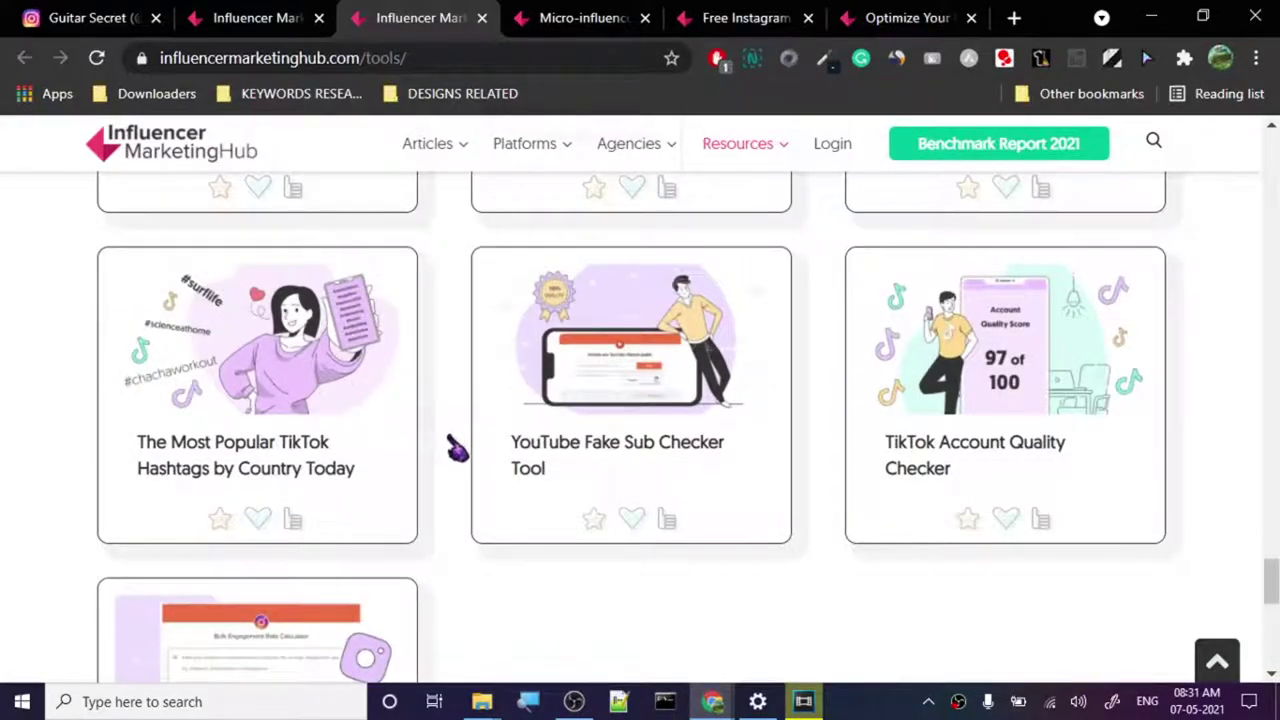
scroll(456, 450, up, 1)
scroll(456, 450, up, 2)
scroll(456, 450, up, 3)
scroll(456, 450, down, 5)
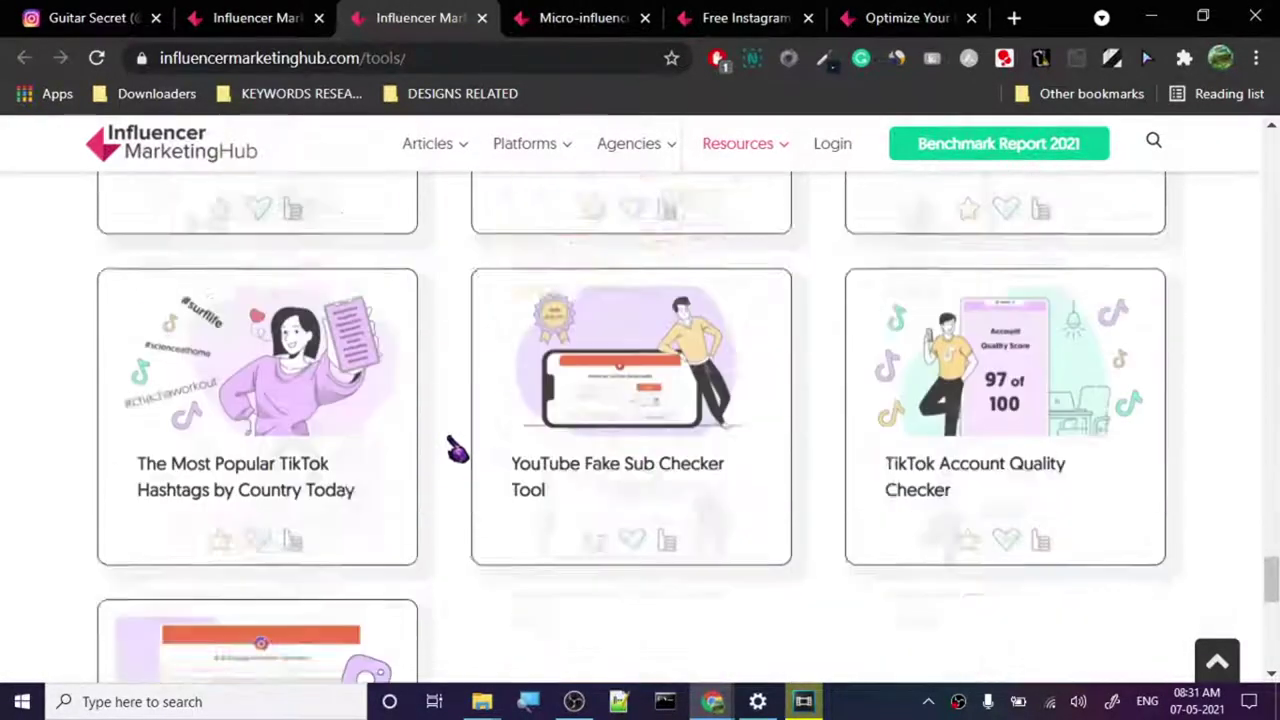
scroll(456, 450, down, 1)
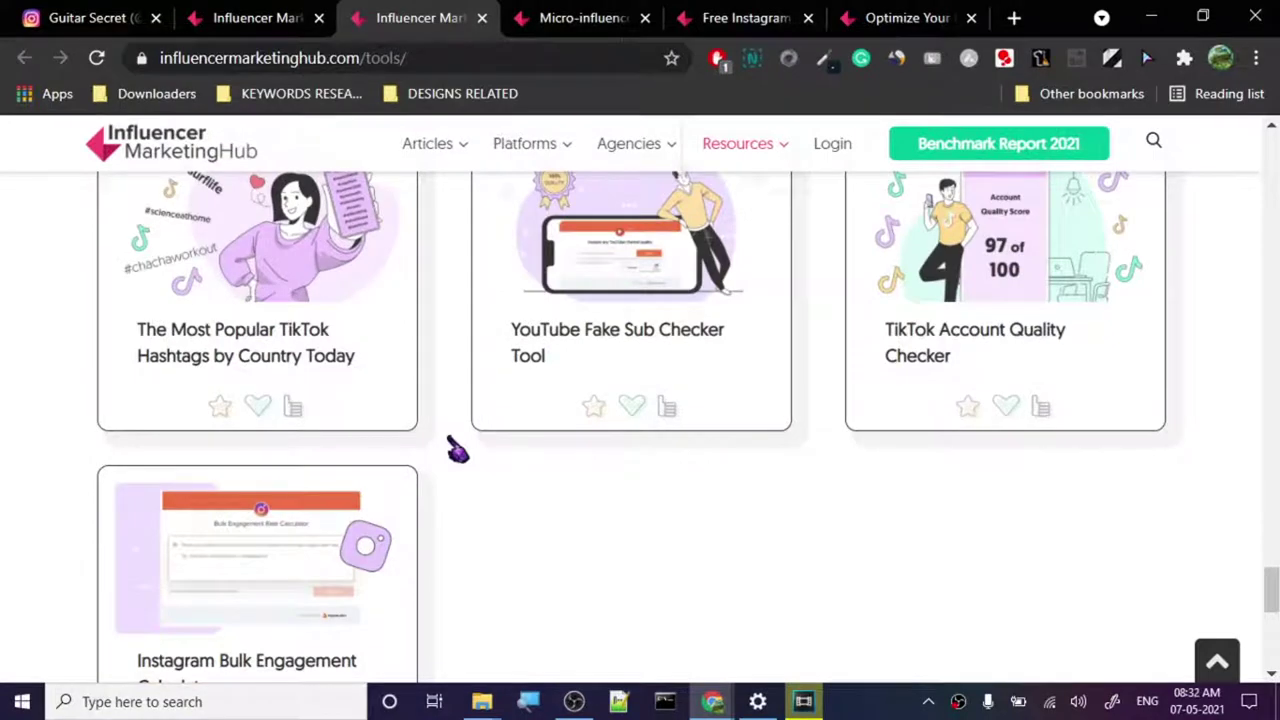
scroll(457, 450, down, 1)
scroll(437, 466, down, 2)
scroll(449, 477, up, 3)
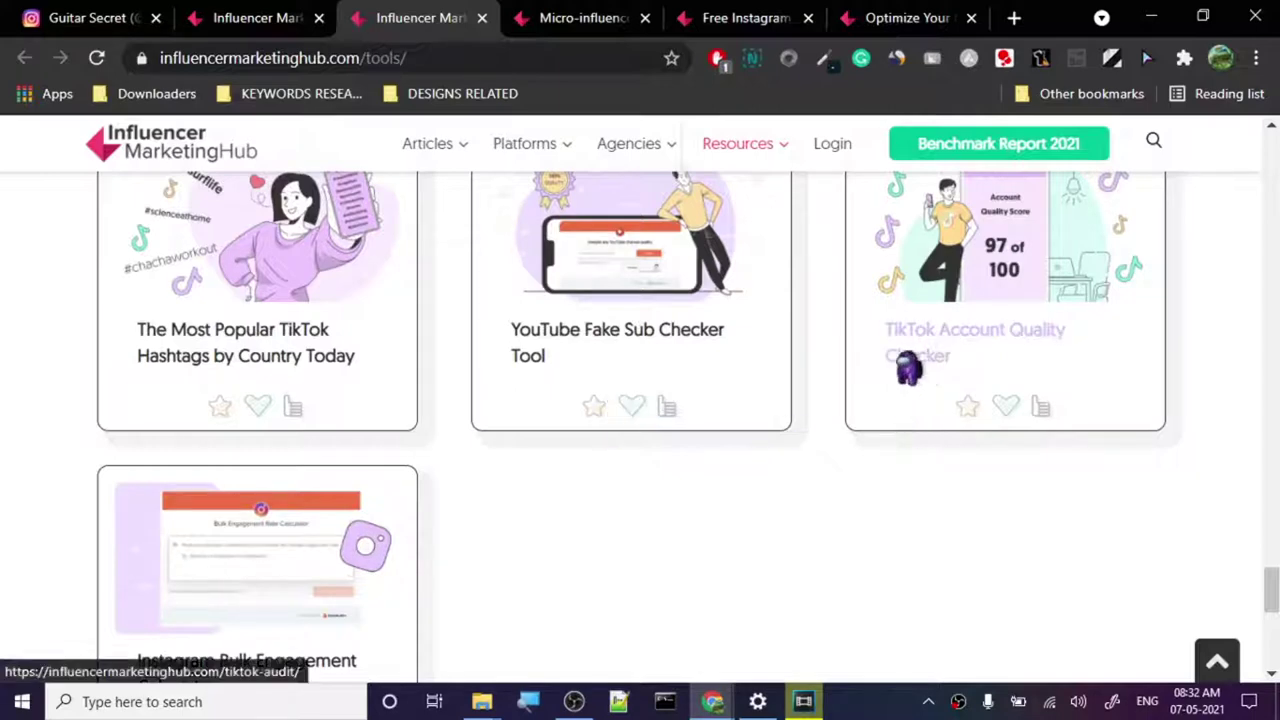
scroll(150, 540, down, 2)
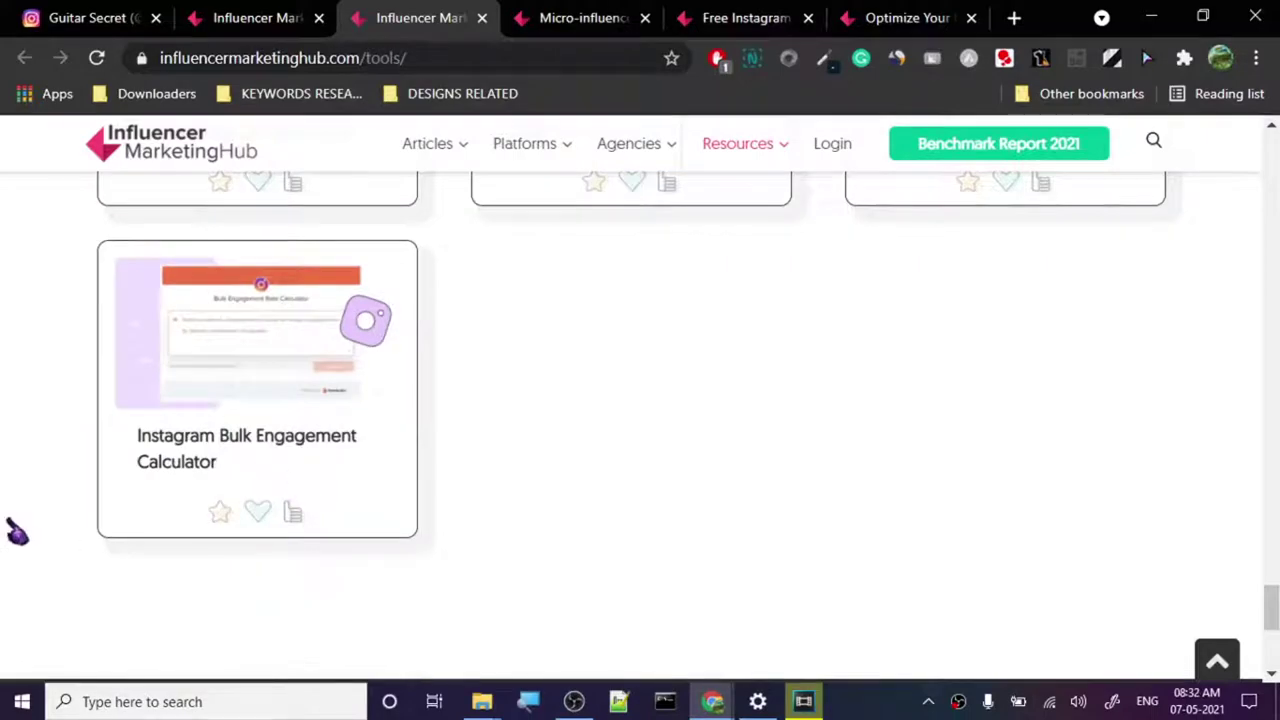
scroll(10, 531, up, 3)
scroll(16, 530, up, 3)
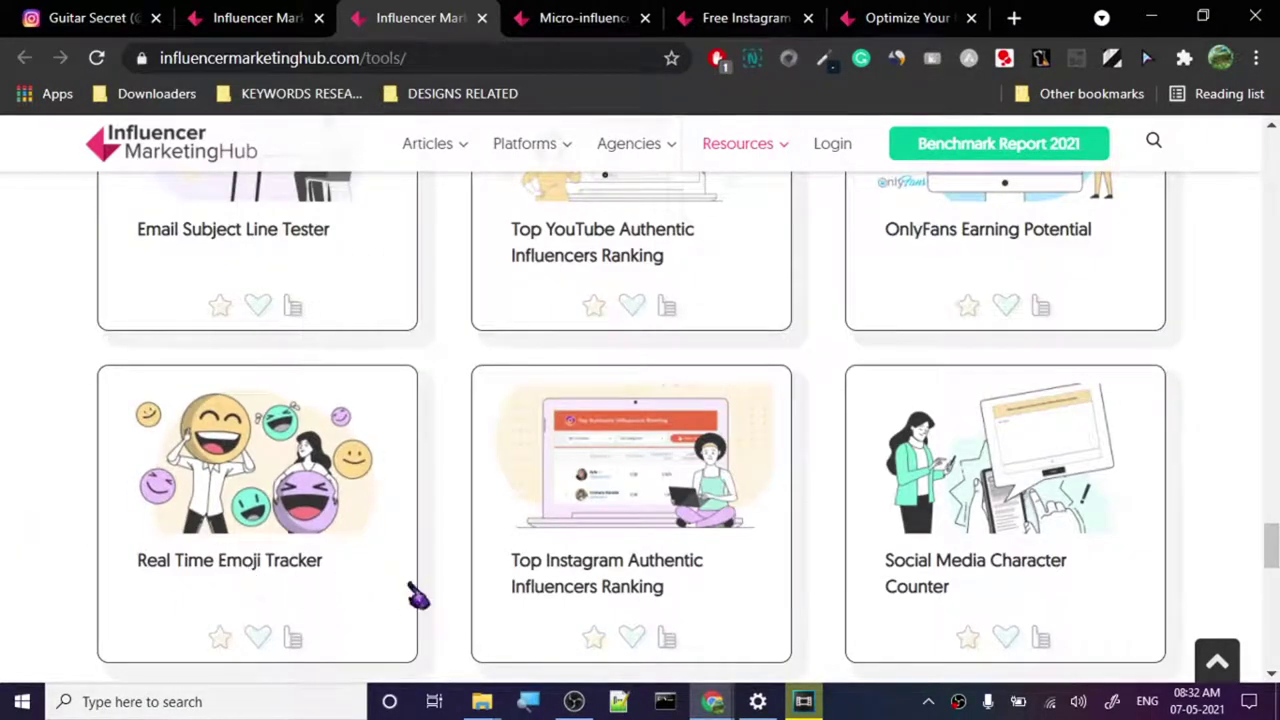
scroll(414, 594, up, 4)
scroll(300, 600, down, 3)
- Open the Real Time Emoji Tracker in a new tab, close the older tool tabs, and view it
right_click(271, 586)
mouse_move(531, 143)
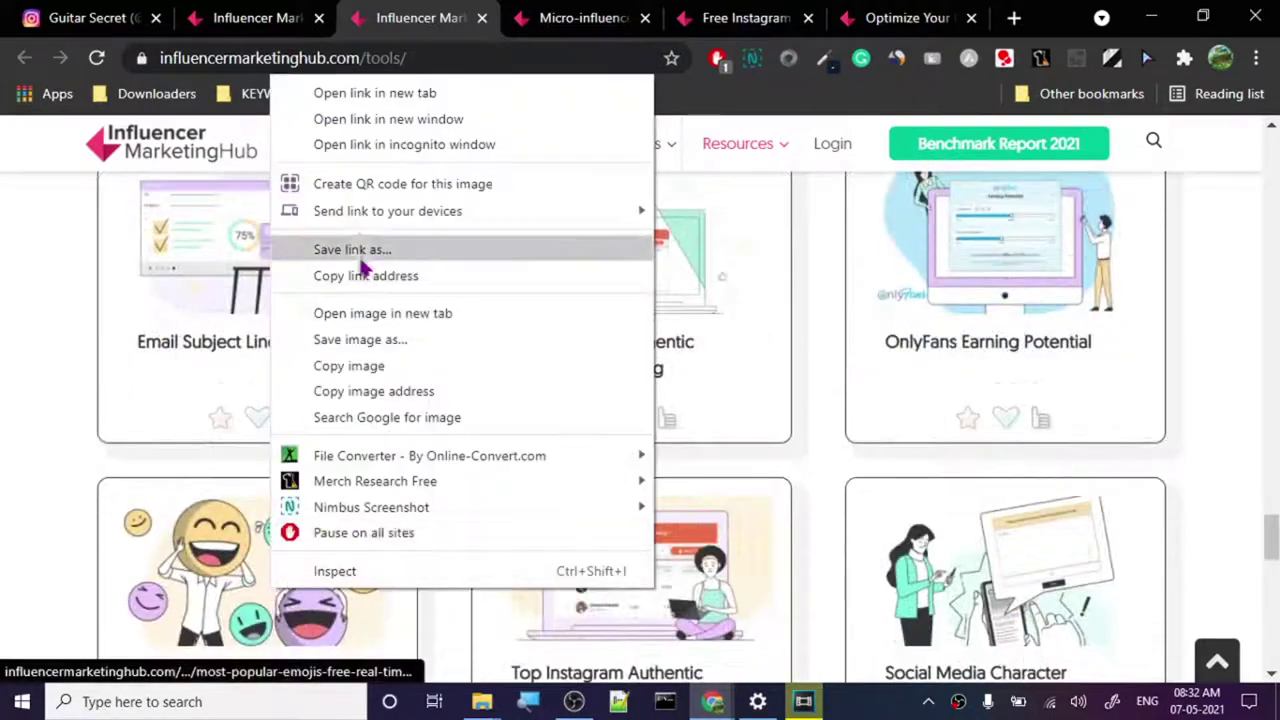
click(345, 91)
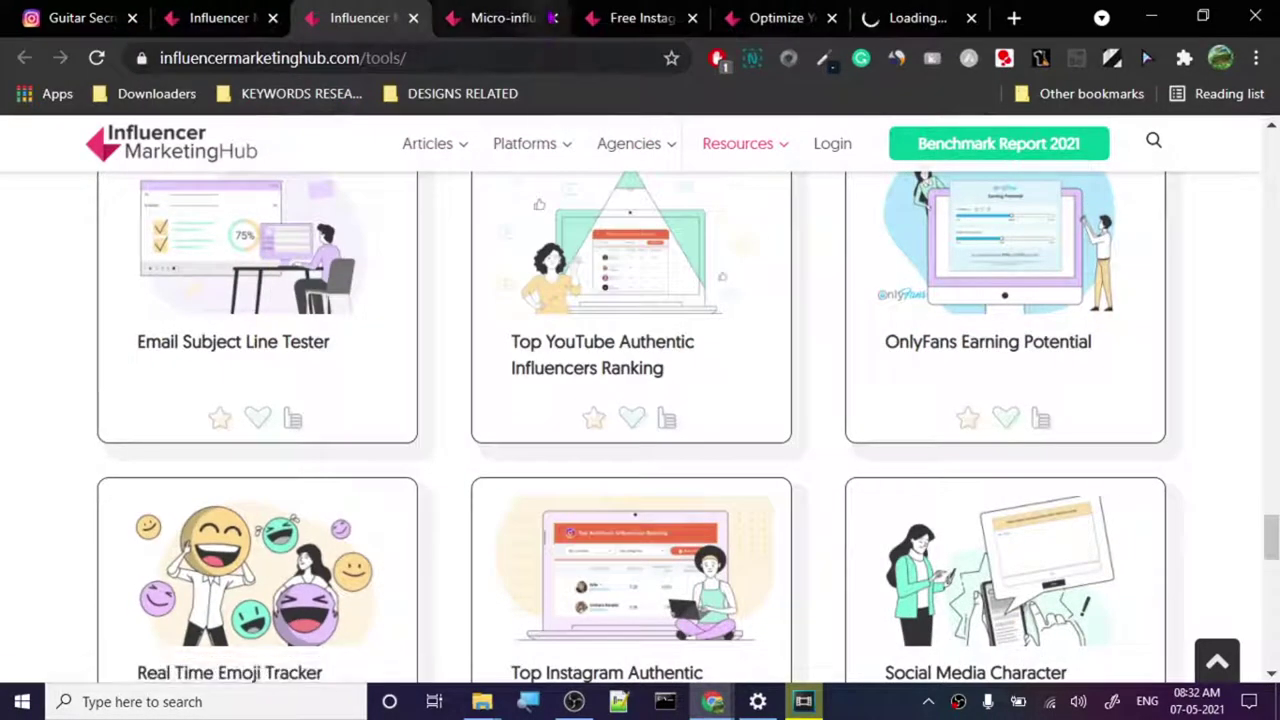
click(553, 17)
click(553, 17)
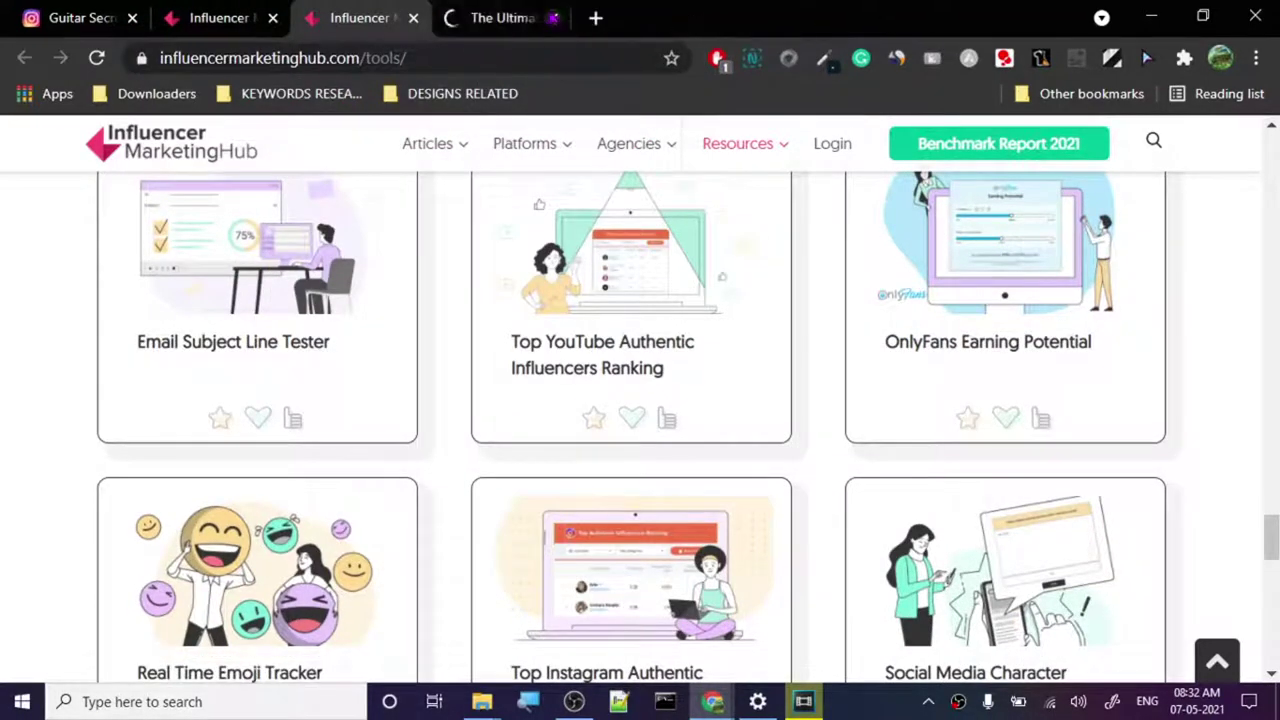
click(520, 17)
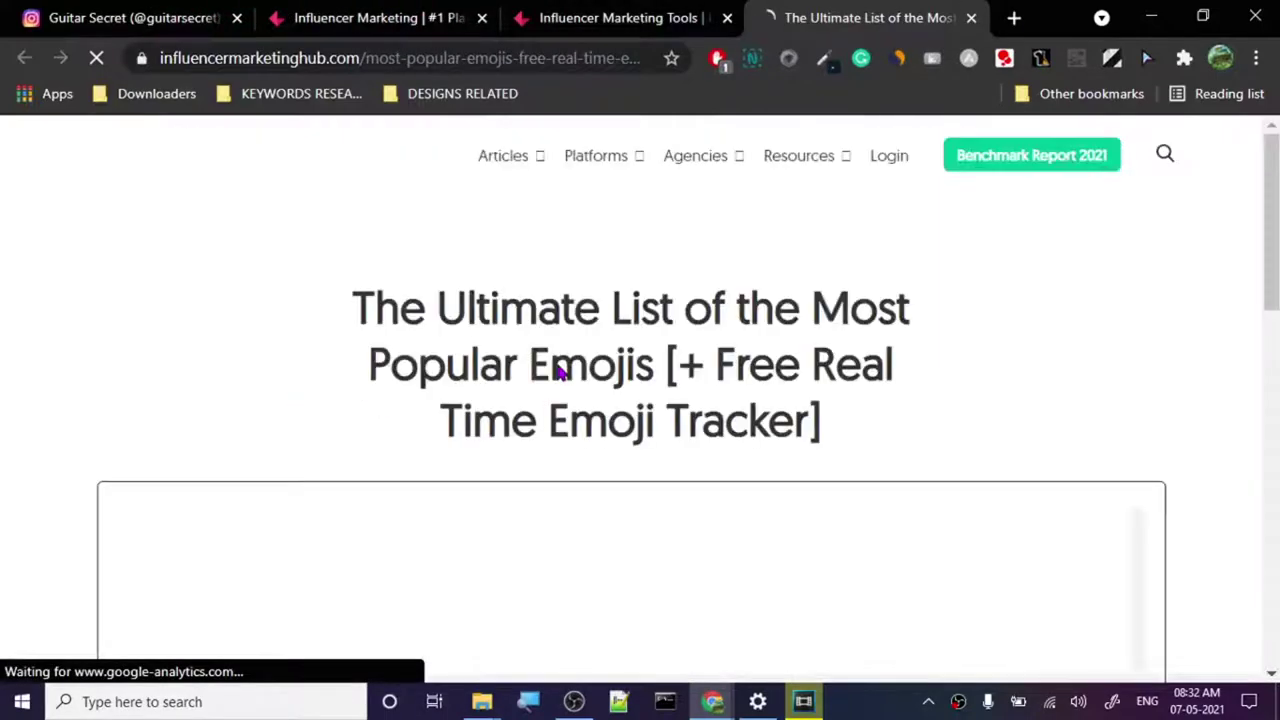
- Skim the most-popular-emojis article, then return to the influencer tools directory
scroll(560, 369, down, 2)
scroll(540, 400, down, 5)
scroll(505, 440, down, 5)
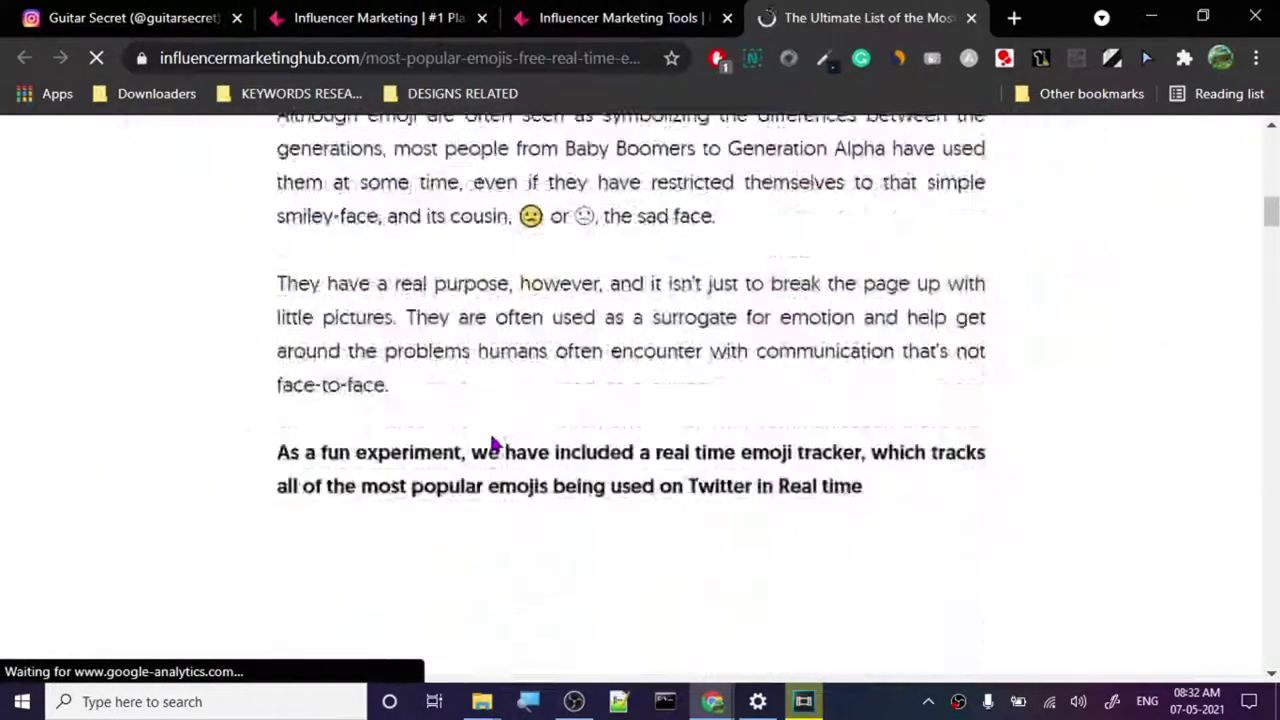
scroll(405, 398, down, 3)
scroll(398, 392, down, 5)
scroll(390, 392, down, 5)
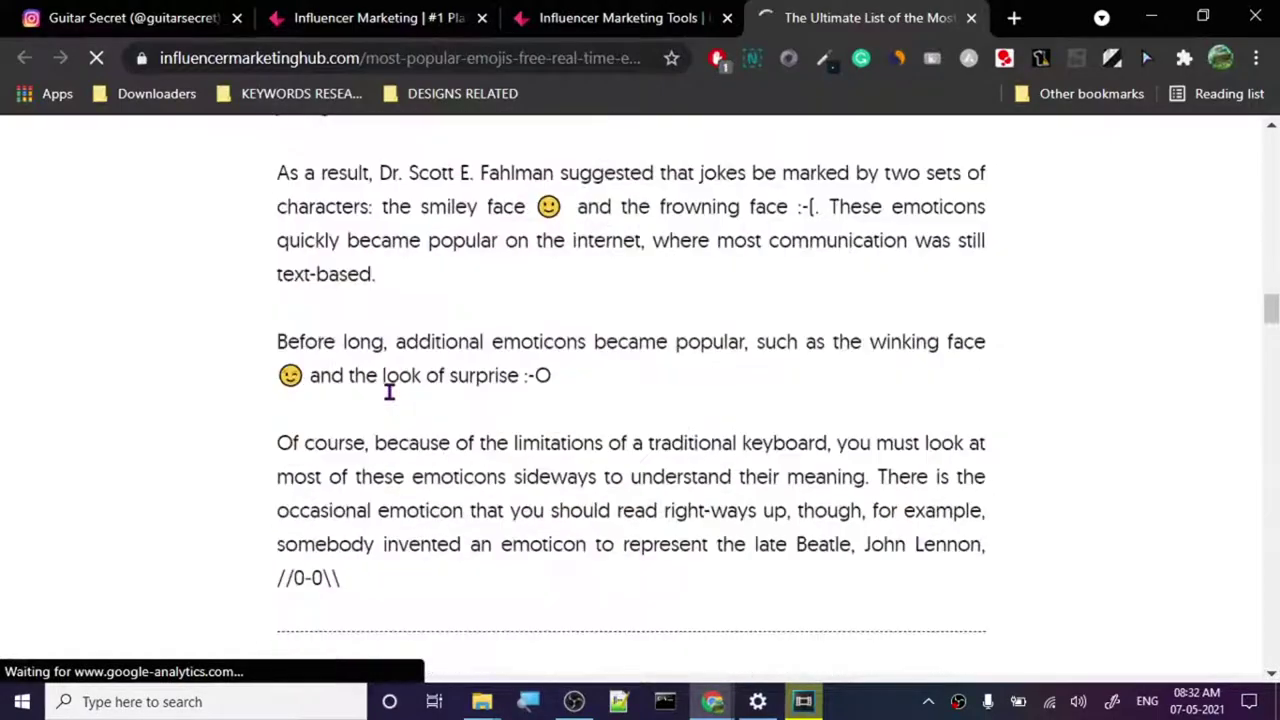
scroll(389, 390, down, 5)
scroll(389, 390, down, 3)
scroll(388, 392, down, 5)
scroll(388, 392, down, 2)
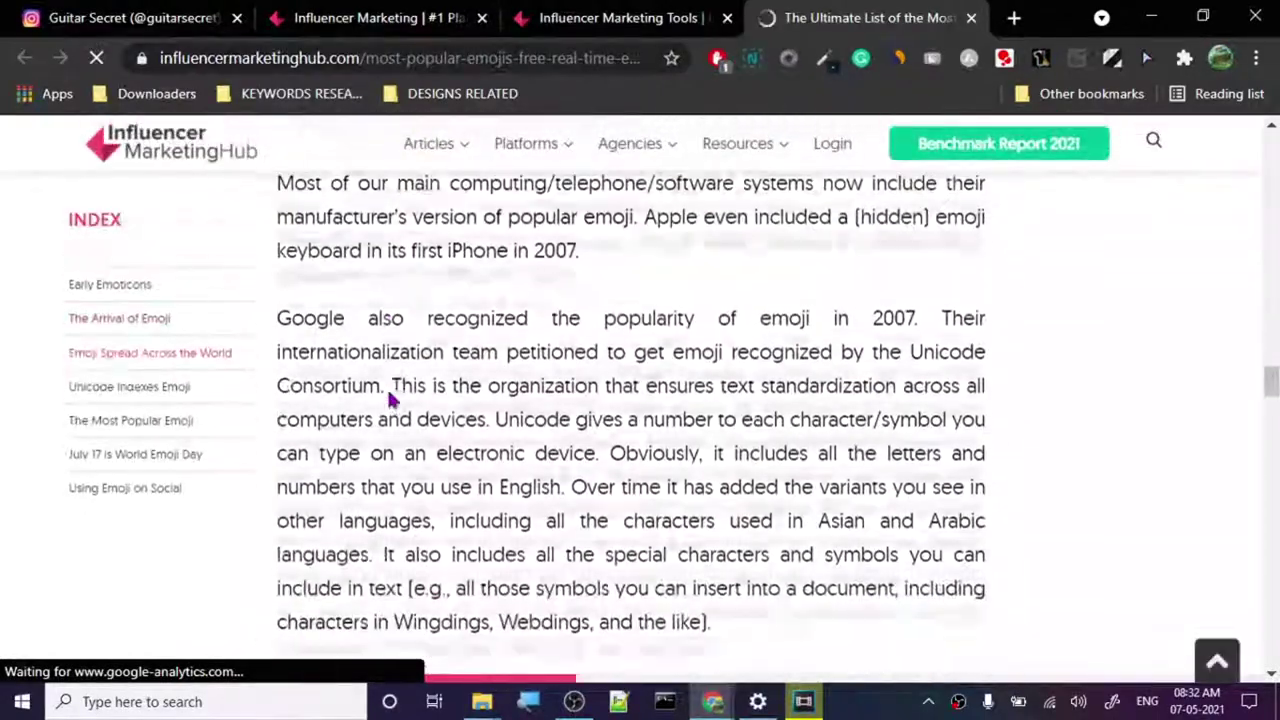
scroll(388, 392, down, 5)
scroll(388, 392, down, 3)
scroll(388, 394, down, 4)
scroll(388, 394, down, 4)
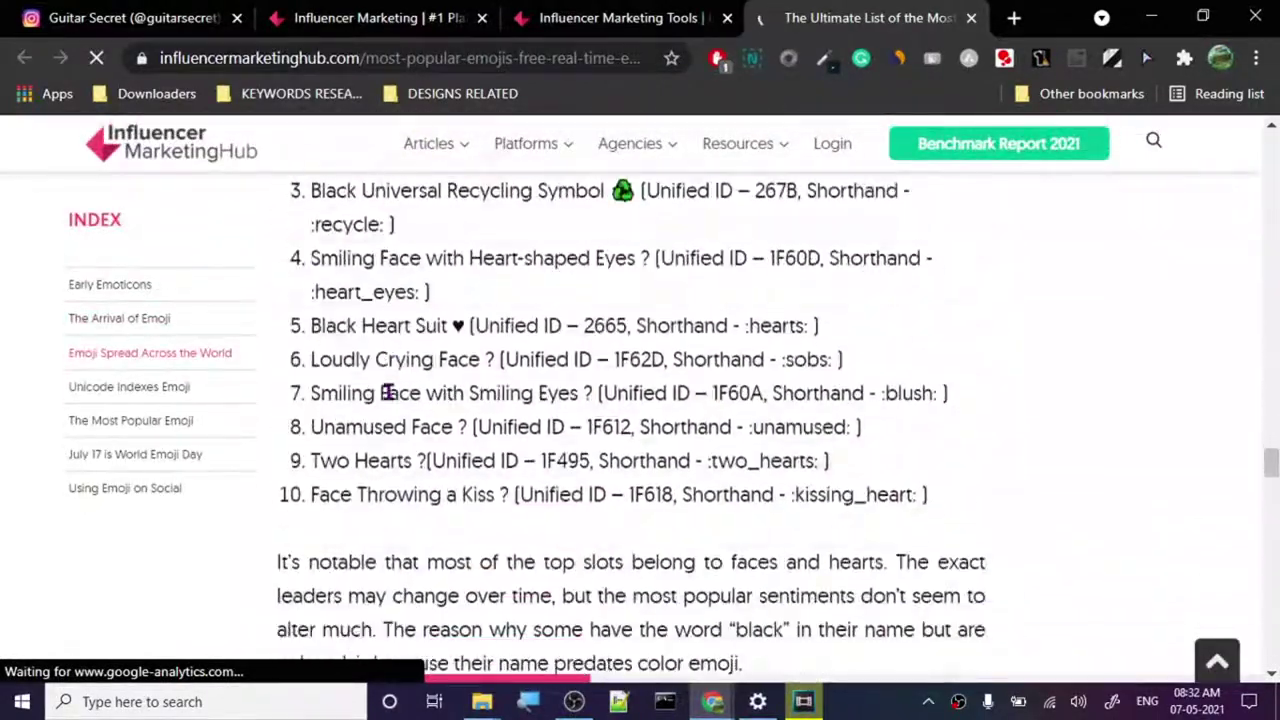
scroll(388, 394, down, 4)
scroll(388, 393, down, 4)
scroll(388, 392, down, 4)
scroll(388, 392, down, 4)
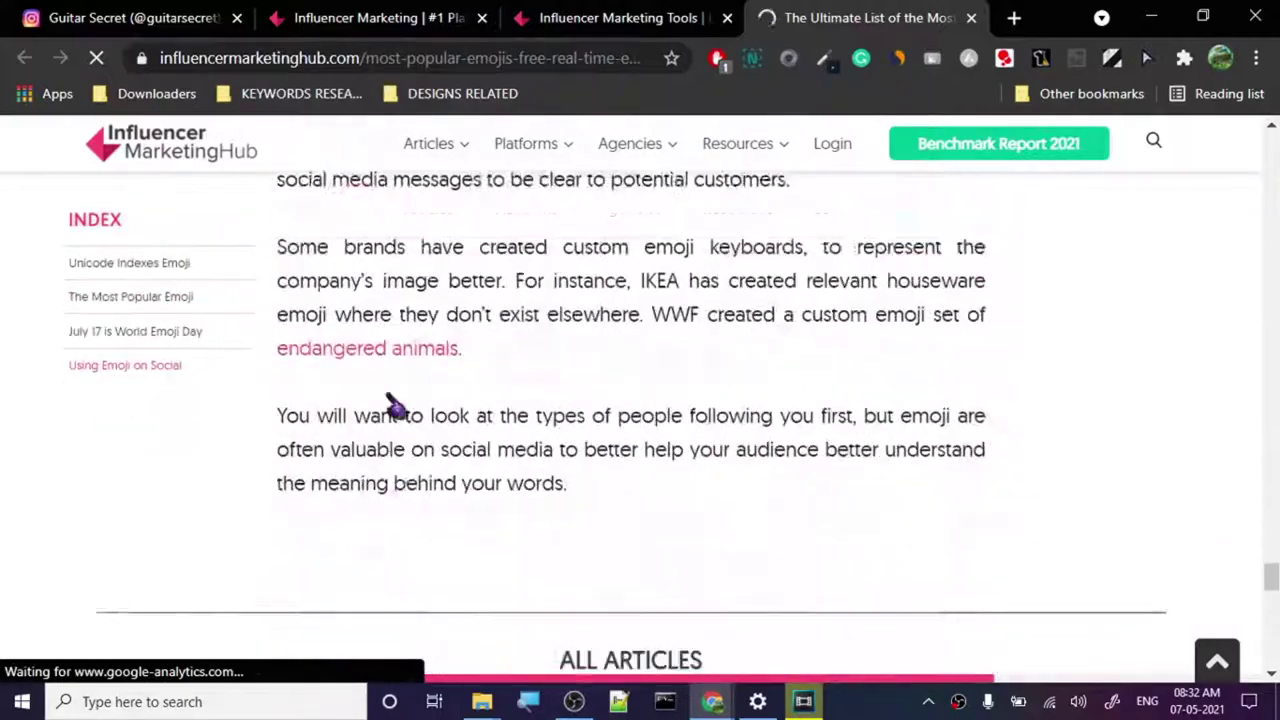
scroll(392, 400, down, 5)
scroll(432, 440, up, 10)
scroll(432, 440, up, 5)
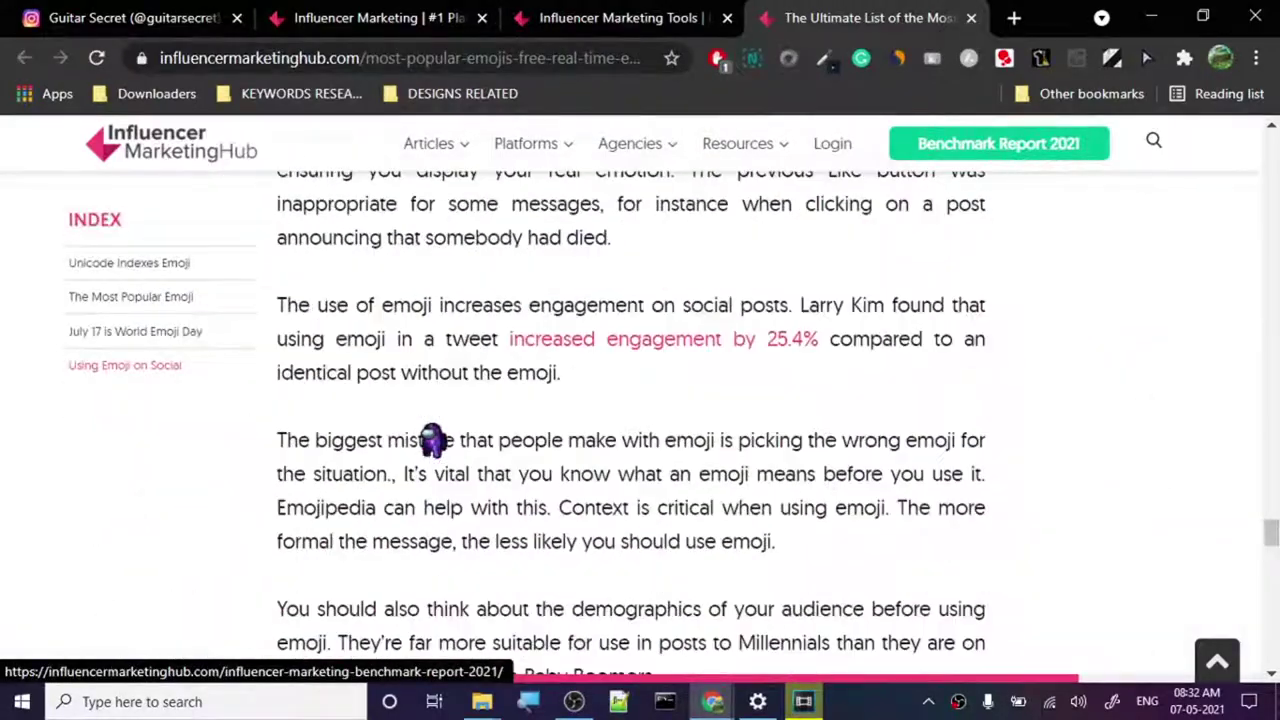
scroll(432, 440, up, 5)
scroll(440, 432, up, 5)
scroll(440, 432, up, 5)
scroll(440, 432, up, 5)
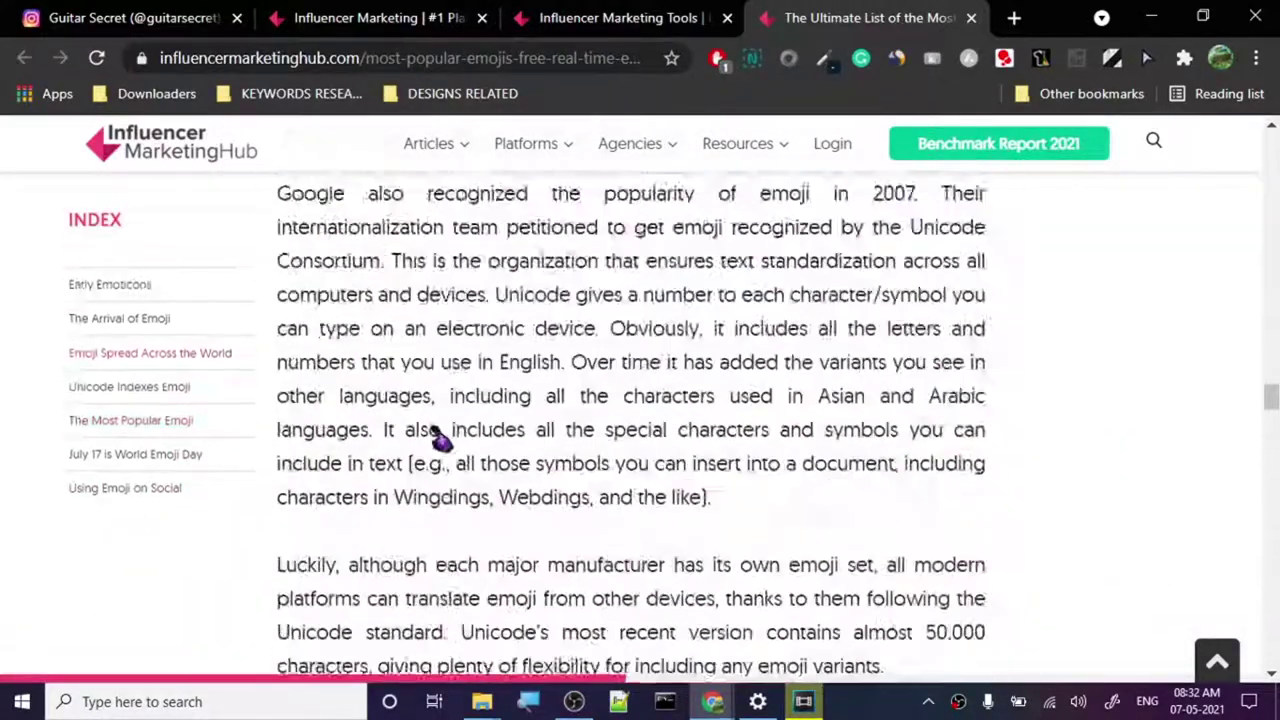
scroll(440, 432, up, 5)
scroll(440, 440, up, 5)
scroll(440, 443, up, 5)
scroll(443, 466, up, 5)
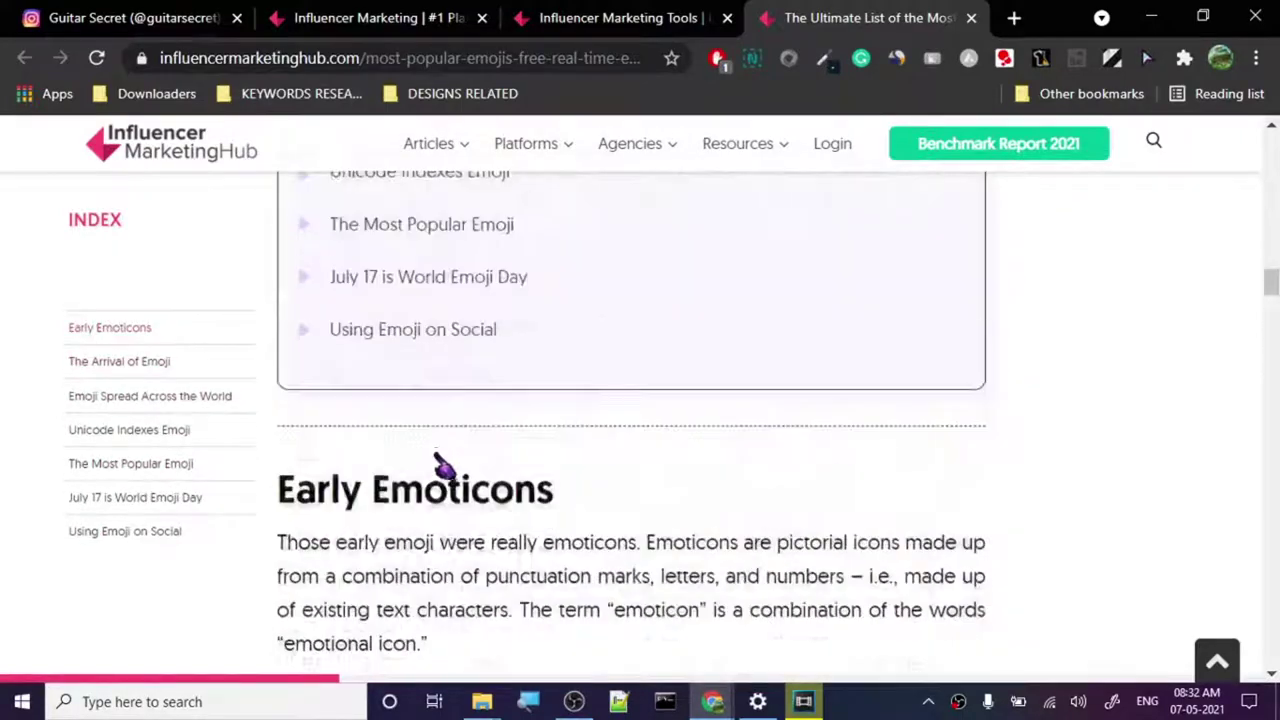
scroll(443, 466, up, 5)
scroll(443, 468, down, 10)
scroll(443, 468, down, 5)
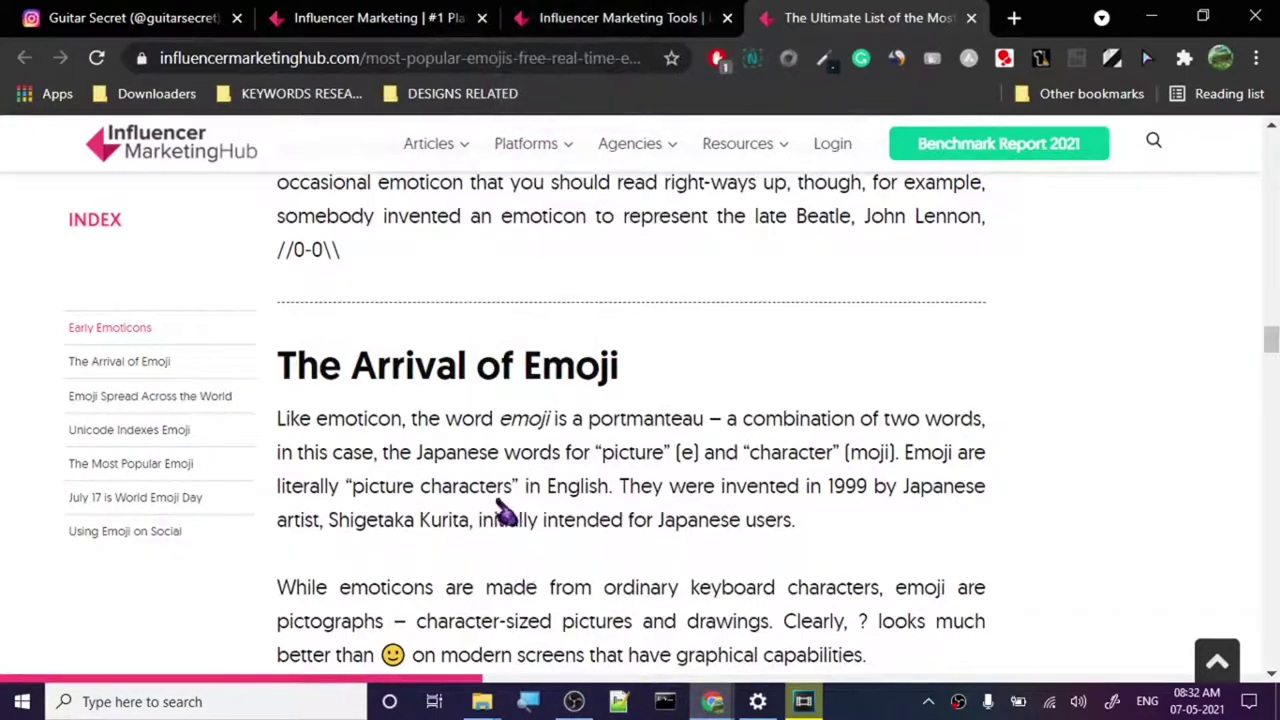
scroll(500, 508, down, 5)
click(553, 10)
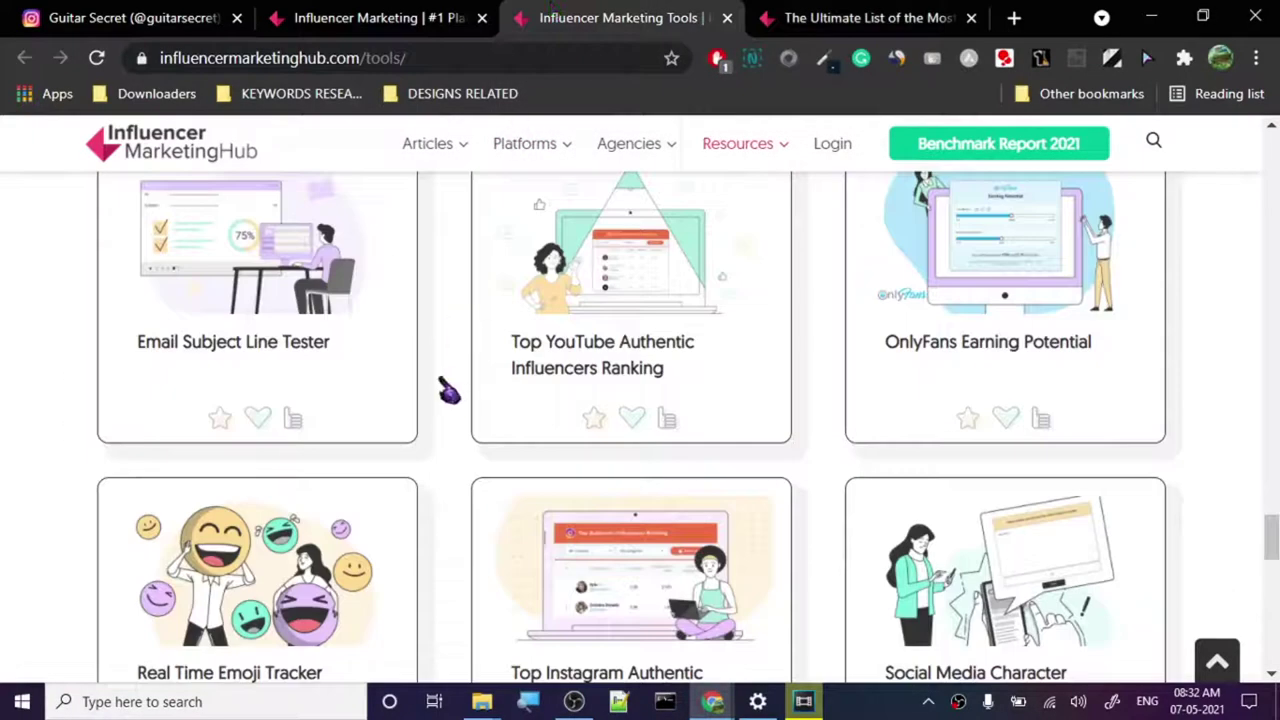
scroll(448, 392, down, 5)
scroll(448, 392, down, 5)
scroll(450, 398, down, 5)
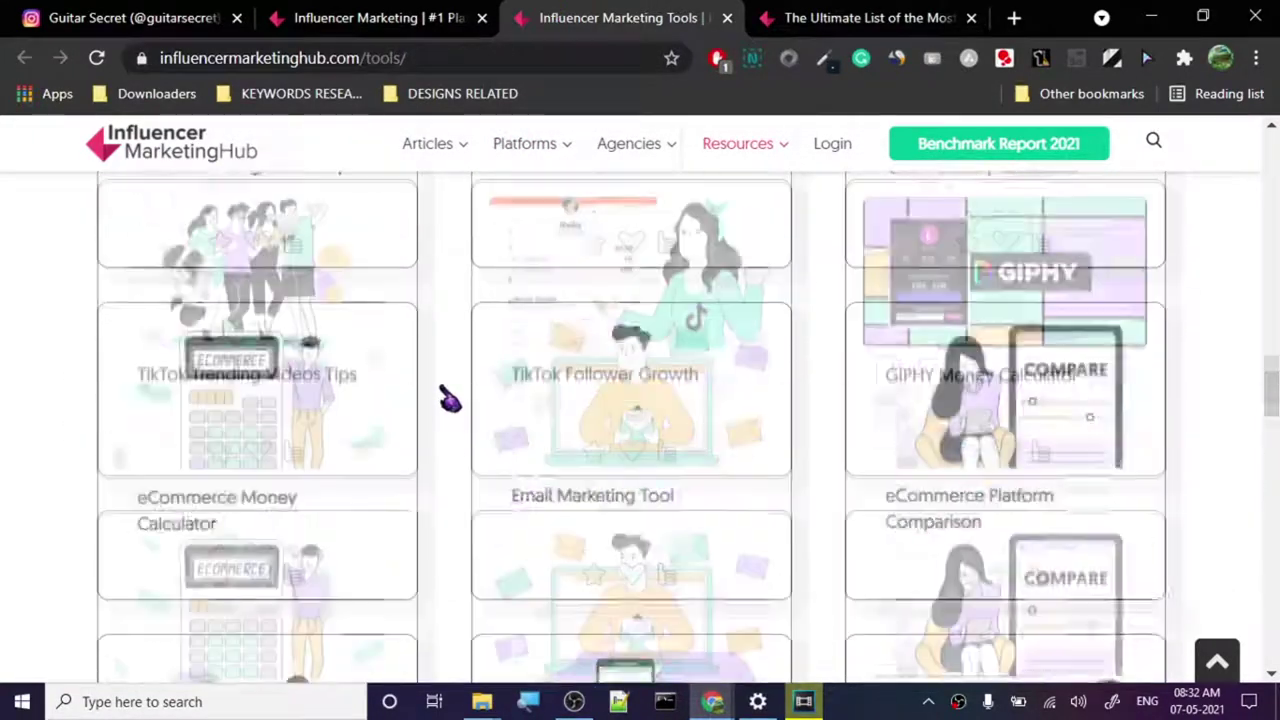
scroll(448, 398, up, 5)
scroll(448, 398, up, 3)
scroll(448, 398, up, 5)
scroll(448, 398, up, 5)
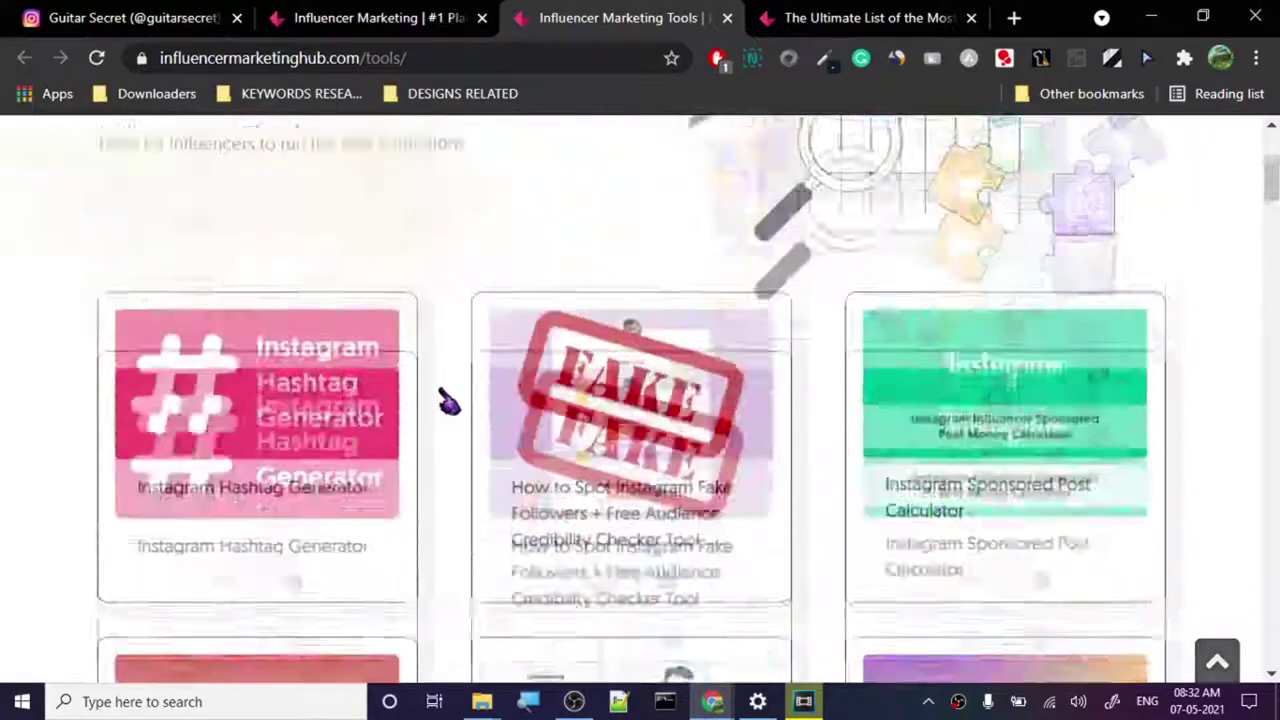
scroll(448, 402, up, 3)
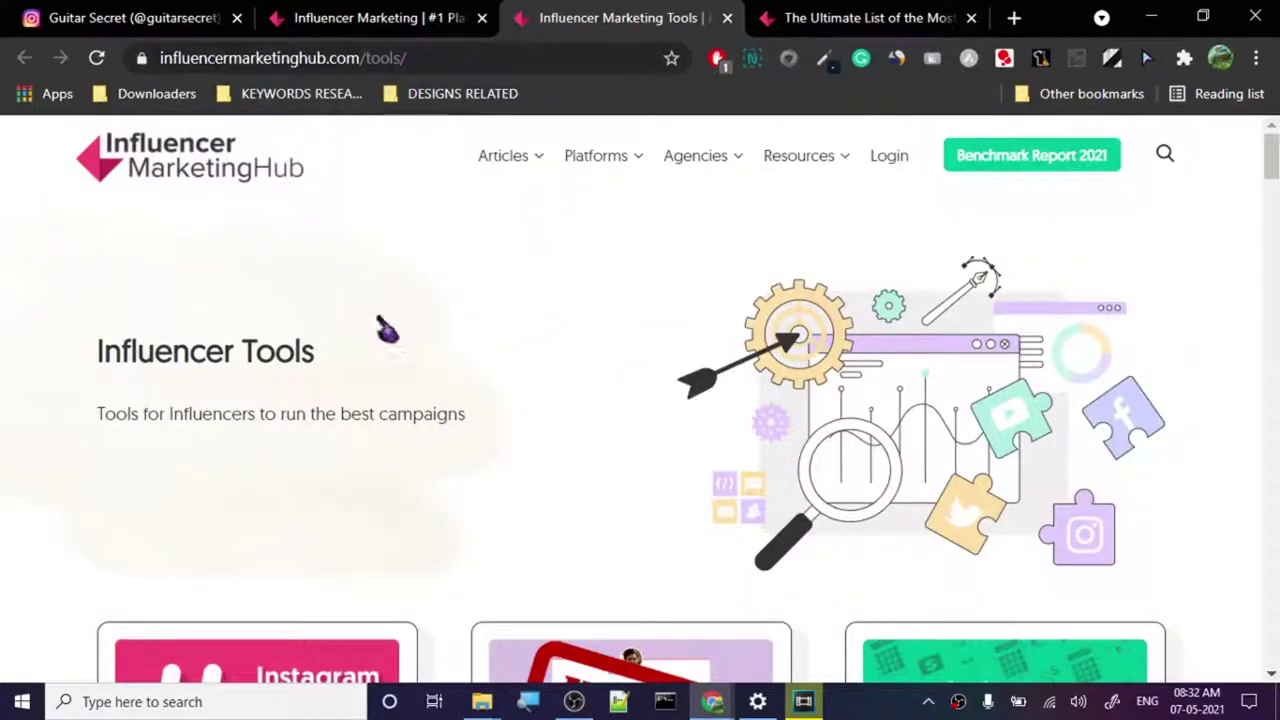
scroll(555, 473, down, 3)
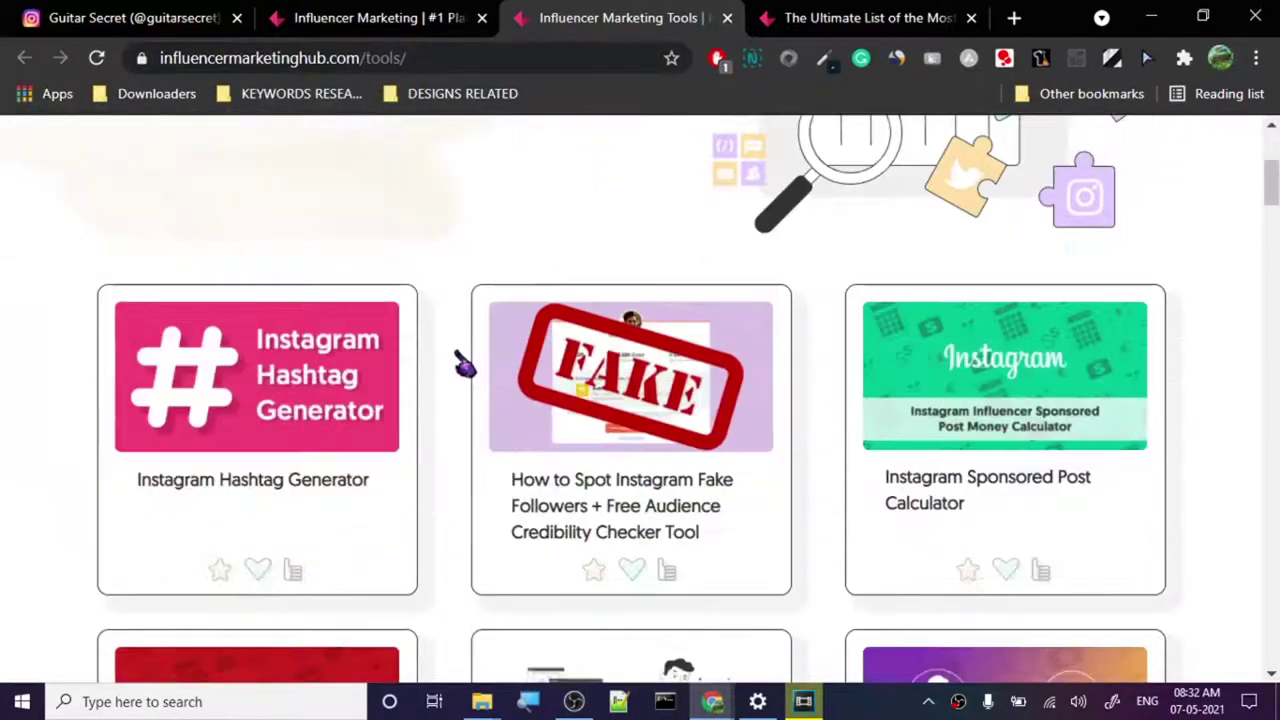
scroll(466, 366, up, 3)
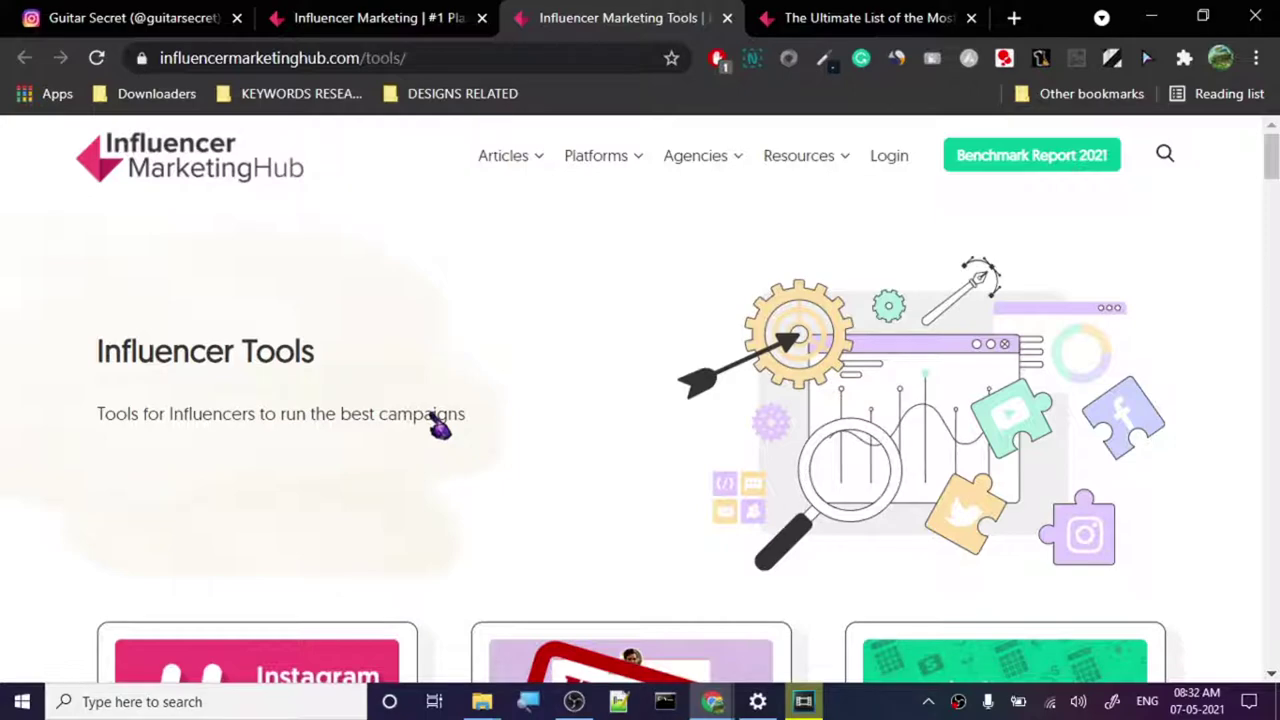
scroll(457, 480, down, 5)
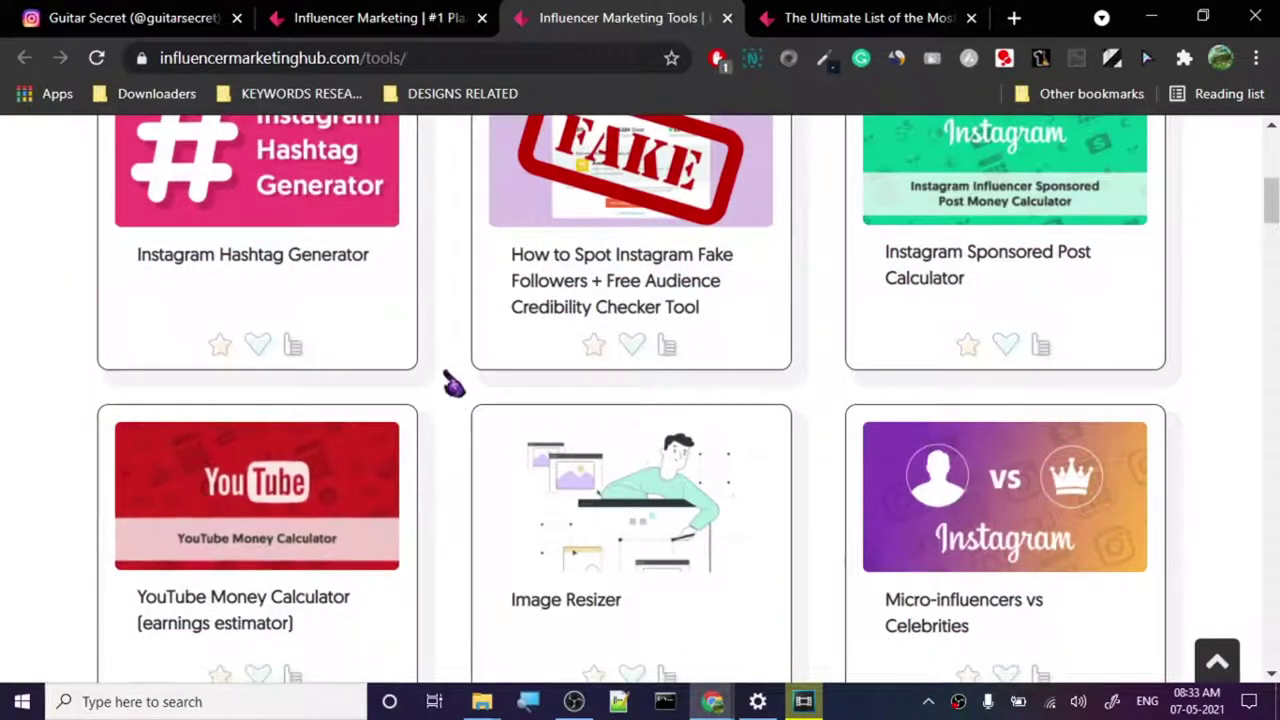
scroll(451, 380, up, 5)
scroll(453, 384, down, 3)
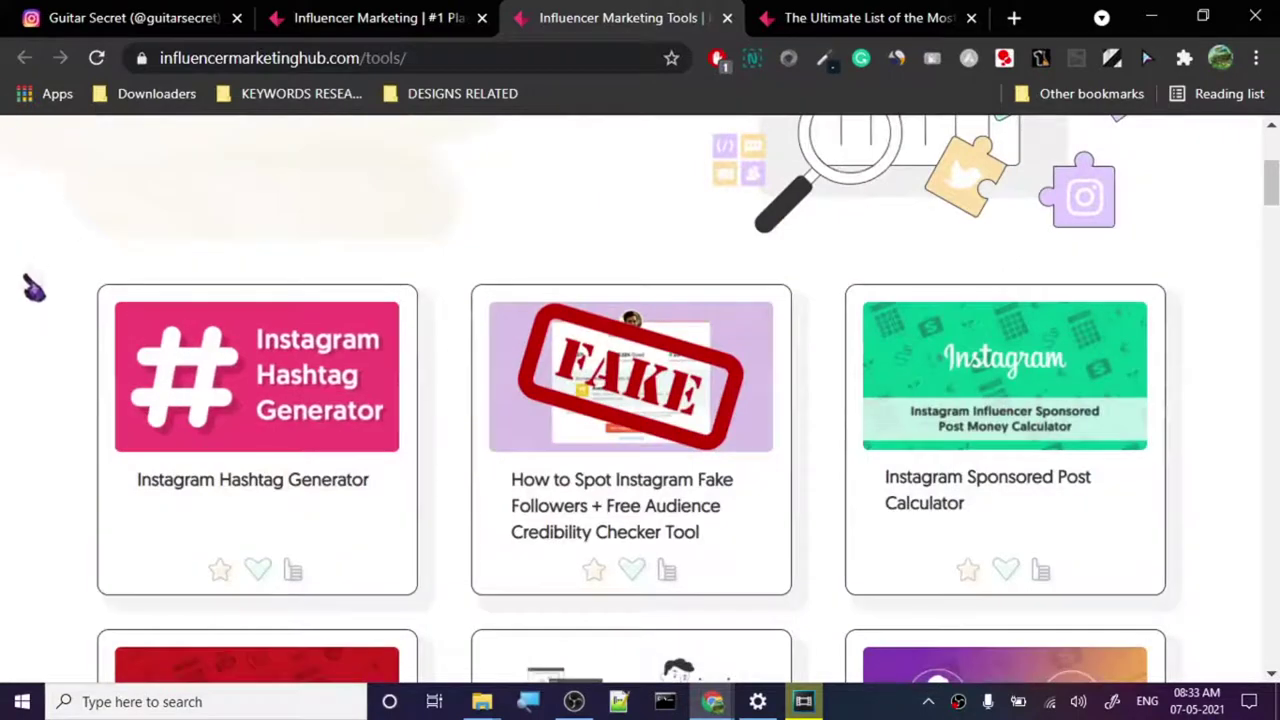
scroll(449, 571, down, 1)
scroll(451, 434, down, 1)
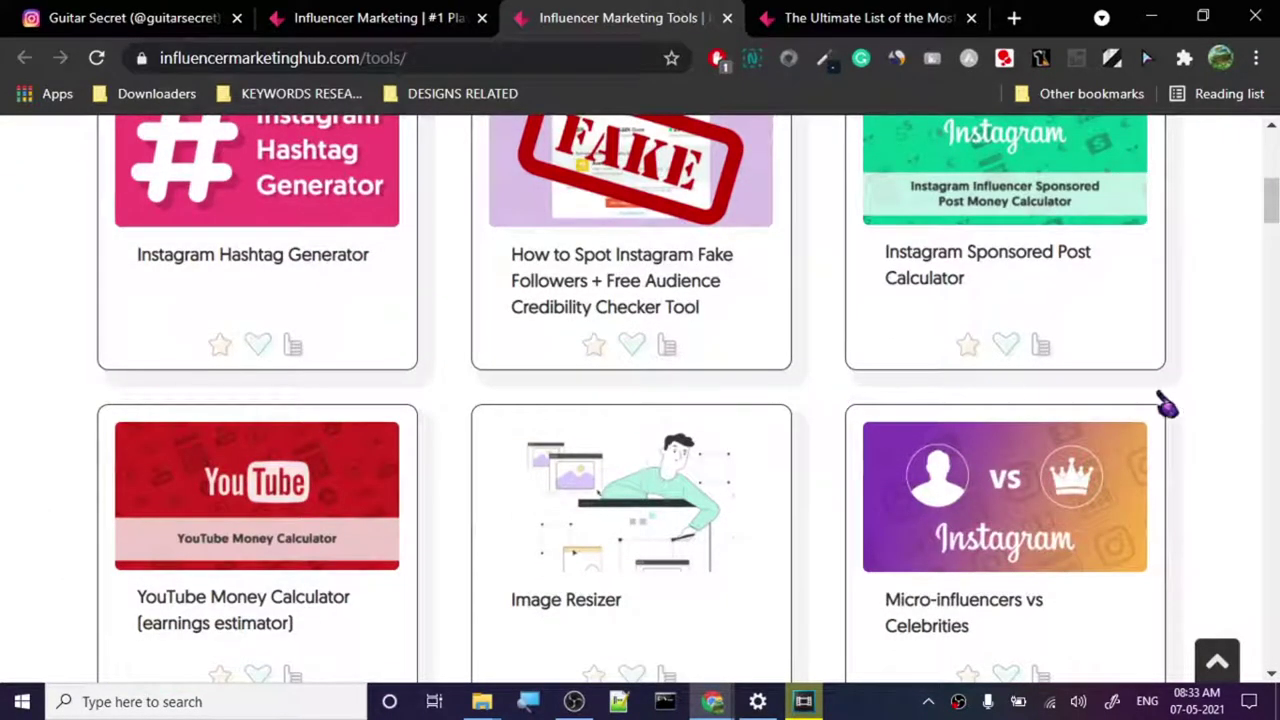
scroll(740, 420, up, 4)
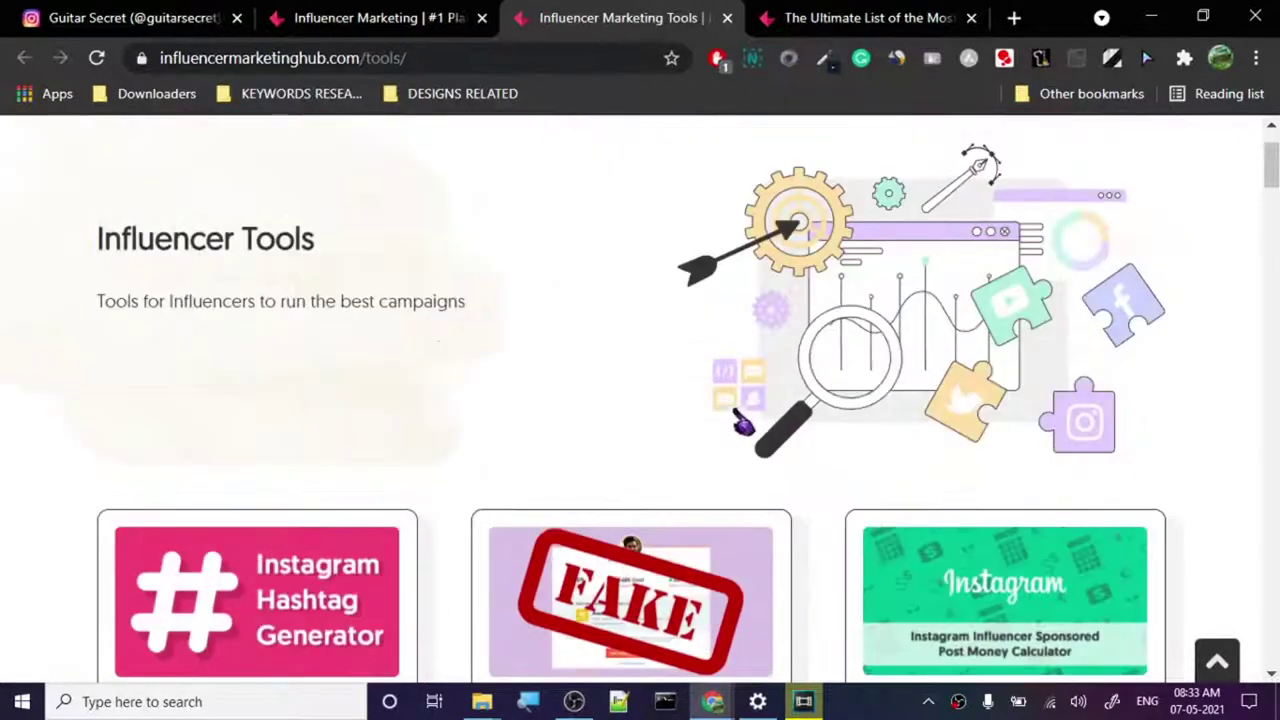
scroll(441, 355, up, 1)
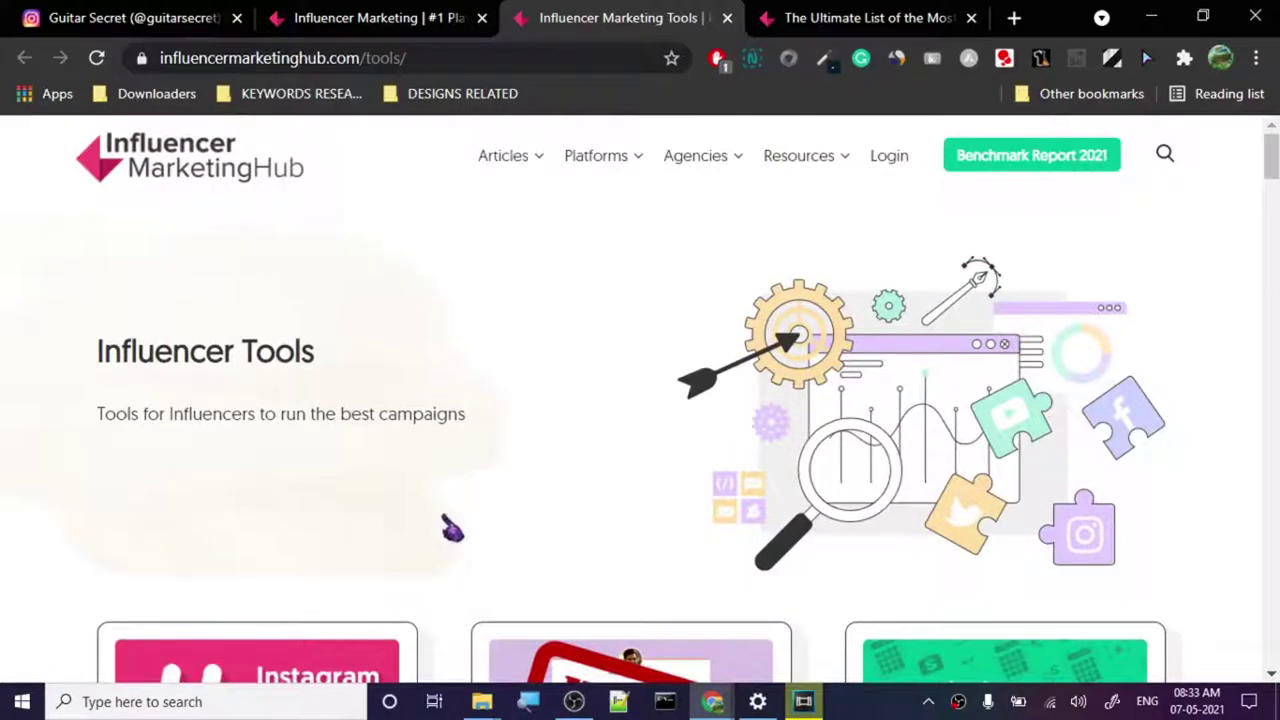
scroll(457, 400, down, 3)
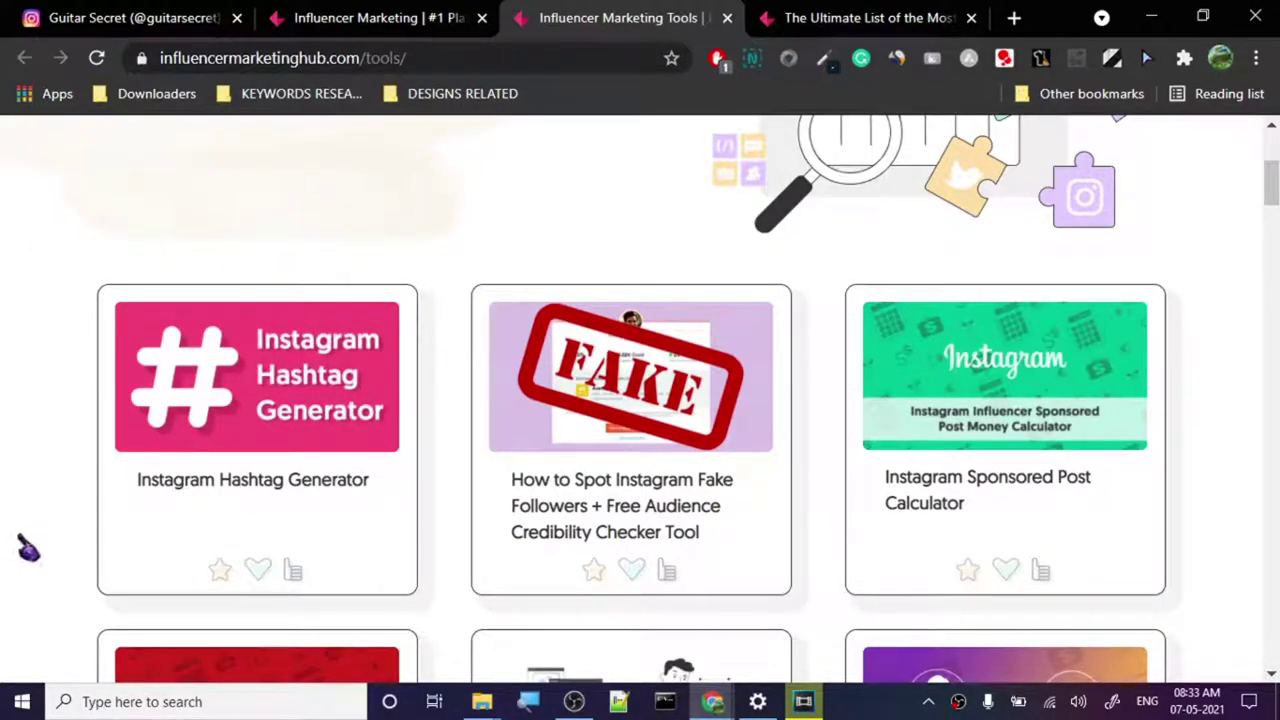
scroll(830, 600, down, 3)
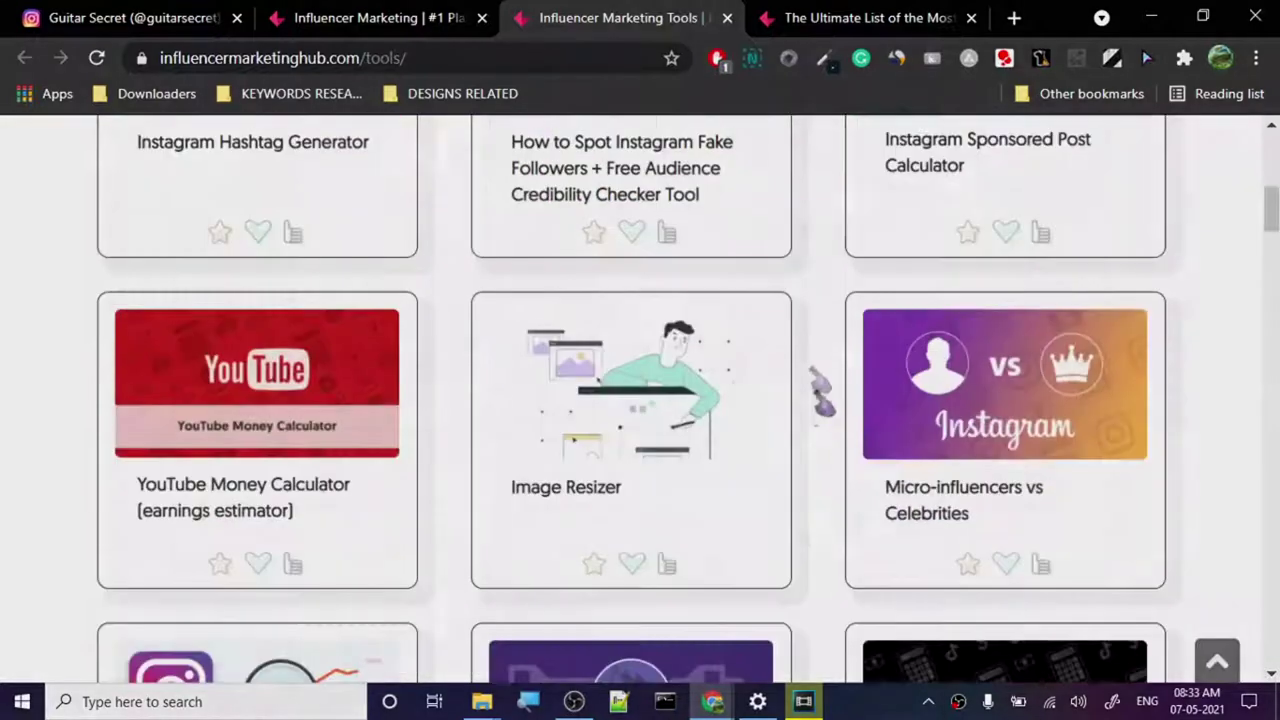